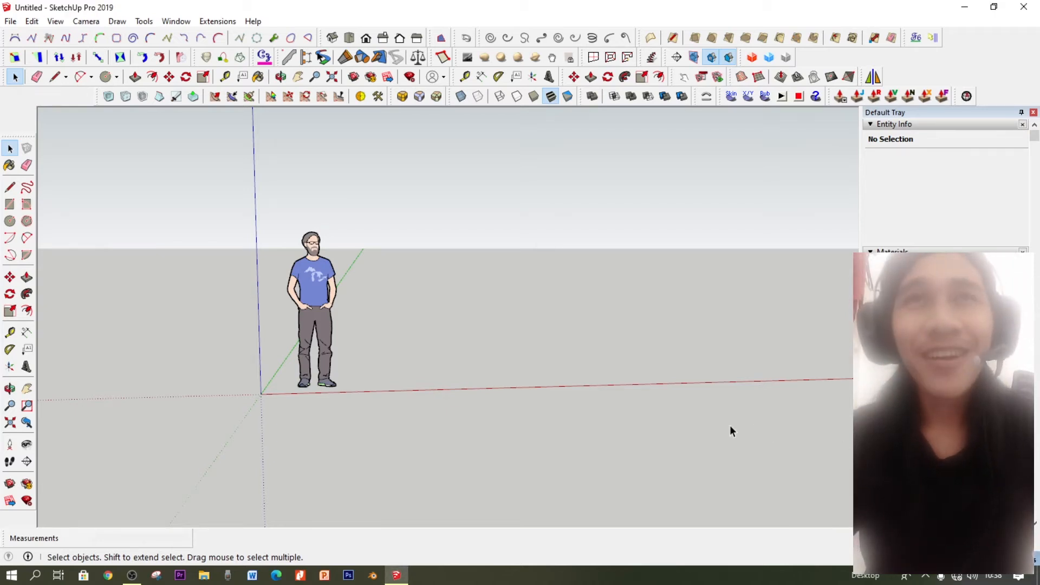
{"action": "middle_click_drag", "start_coordinate": [486, 379], "coordinate": [337, 302]}
{"action": "scroll", "coordinate": [342, 339], "scroll_direction": "up", "scroll_amount": 2}
{"action": "left_click_drag", "start_coordinate": [464, 355], "coordinate": [174, 225]}
{"action": "middle_click_drag", "start_coordinate": [174, 225], "coordinate": [355, 248]}
{"action": "scroll", "coordinate": [326, 202], "scroll_direction": "up", "scroll_amount": 3}
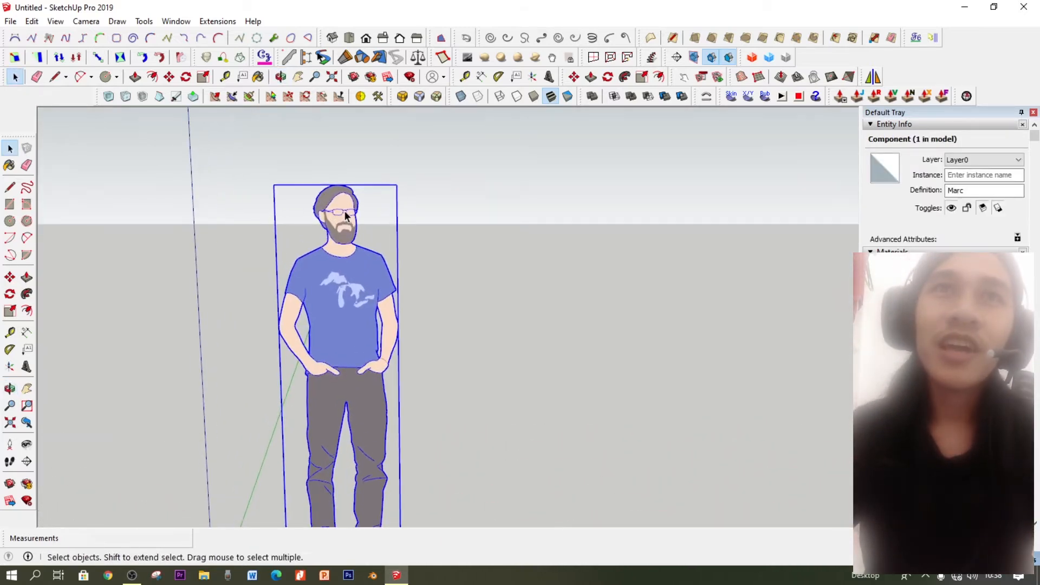
{"action": "left_click", "coordinate": [451, 249]}
{"action": "middle_click_drag", "start_coordinate": [451, 250], "coordinate": [314, 211]}
{"action": "scroll", "coordinate": [366, 245], "scroll_direction": "down", "scroll_amount": 5}
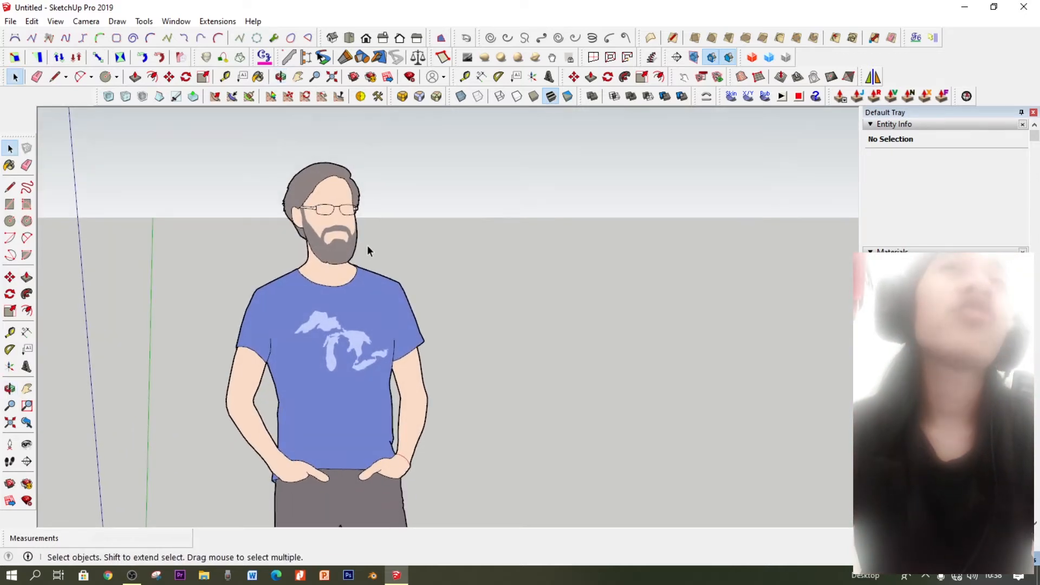
{"action": "scroll", "coordinate": [444, 293], "scroll_direction": "down", "scroll_amount": 3}
{"action": "scroll", "coordinate": [464, 306], "scroll_direction": "up", "scroll_amount": 6}
{"action": "mouse_move", "coordinate": [446, 281]}
{"action": "middle_mouse_down"}
{"action": "mouse_move", "coordinate": [415, 267]}
{"action": "mouse_move", "coordinate": [441, 276]}
{"action": "middle_mouse_up"}
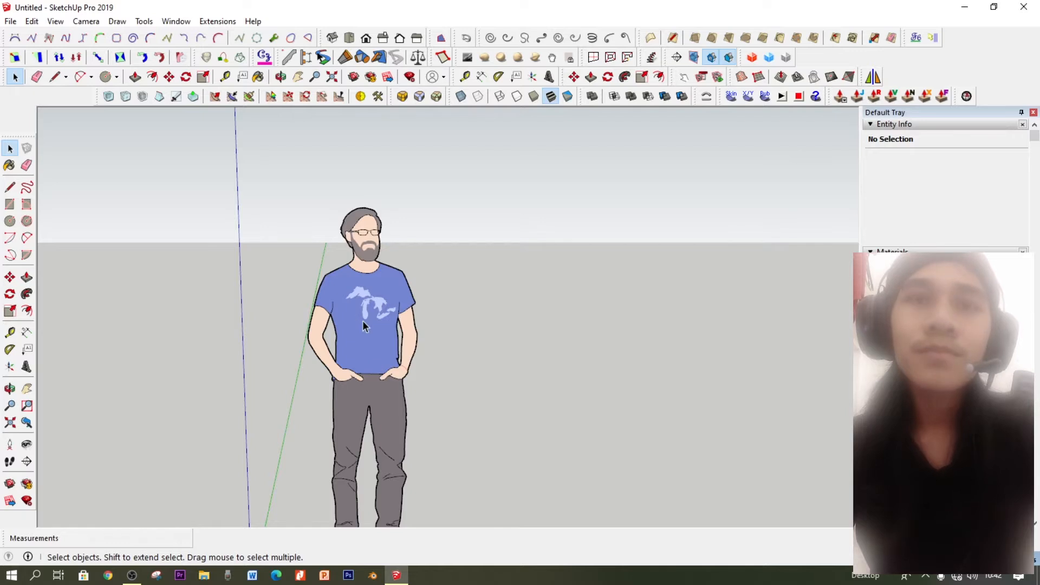
{"action": "key", "text": "o"}
{"action": "mouse_move", "coordinate": [388, 339]}
{"action": "left_mouse_down"}
{"action": "mouse_move", "coordinate": [391, 309]}
{"action": "mouse_move", "coordinate": [397, 355]}
{"action": "left_mouse_up"}
{"action": "key", "text": "space"}
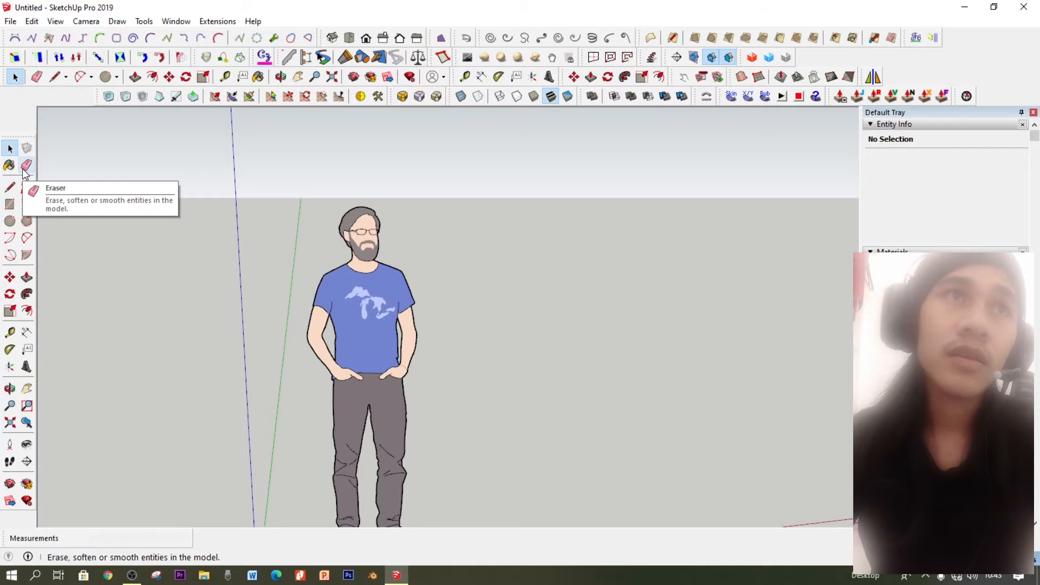
{"action": "scroll", "coordinate": [297, 284], "scroll_direction": "down", "scroll_amount": 4}
{"action": "middle_click_drag", "start_coordinate": [297, 284], "coordinate": [277, 265]}
{"action": "scroll", "coordinate": [330, 342], "scroll_direction": "up", "scroll_amount": 3}
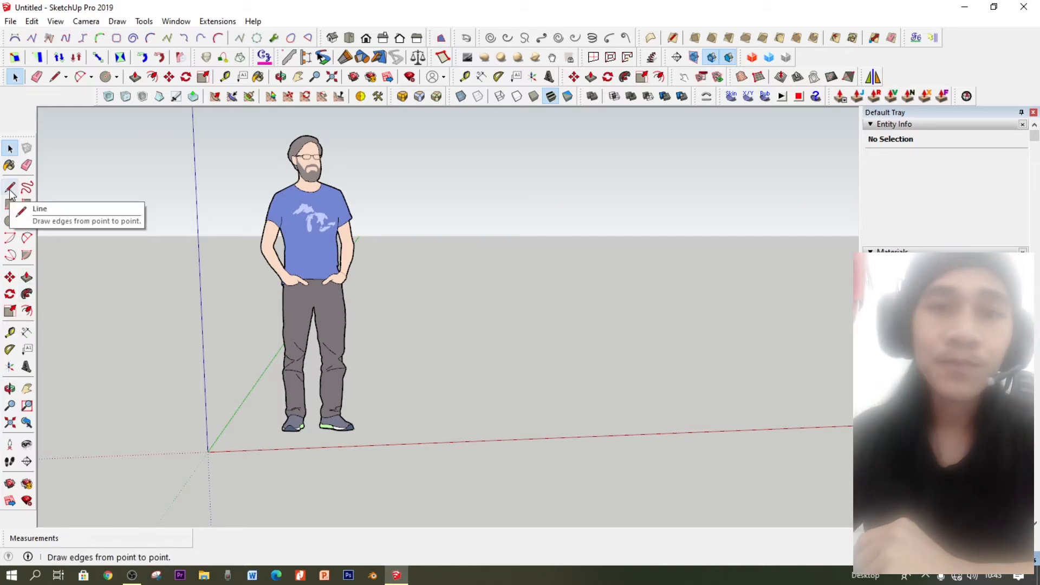
Draw a rectangle of arbitrary size on the ground beside the standing figure
{"action": "middle_click_drag", "start_coordinate": [256, 324], "coordinate": [281, 303]}
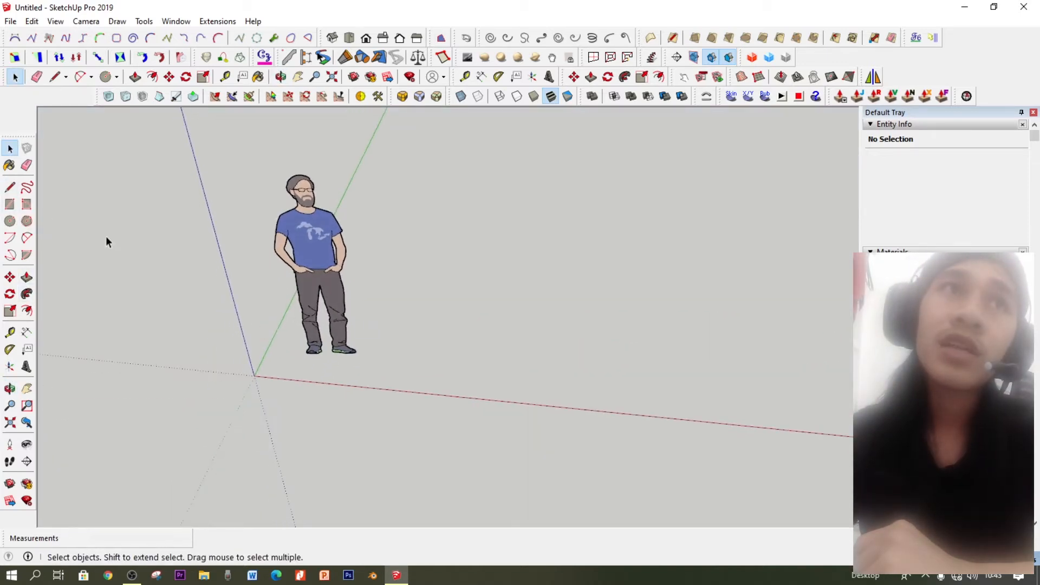
{"action": "mouse_move", "coordinate": [466, 346]}
{"action": "middle_mouse_down"}
{"action": "mouse_move", "coordinate": [489, 367]}
{"action": "mouse_move", "coordinate": [431, 334]}
{"action": "mouse_move", "coordinate": [464, 314]}
{"action": "middle_mouse_up"}
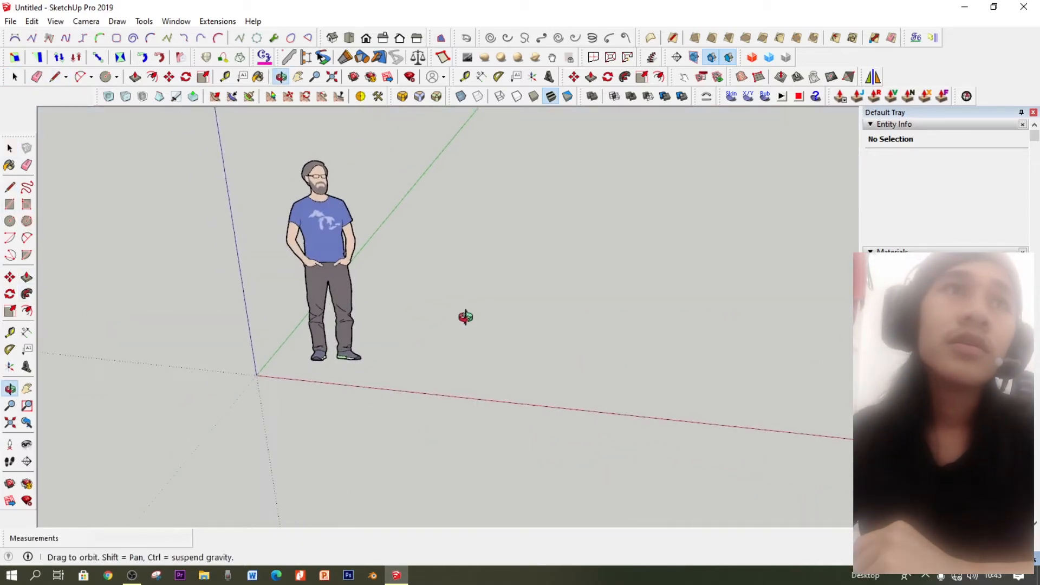
{"action": "left_click", "coordinate": [10, 187]}
{"action": "left_click", "coordinate": [429, 374]}
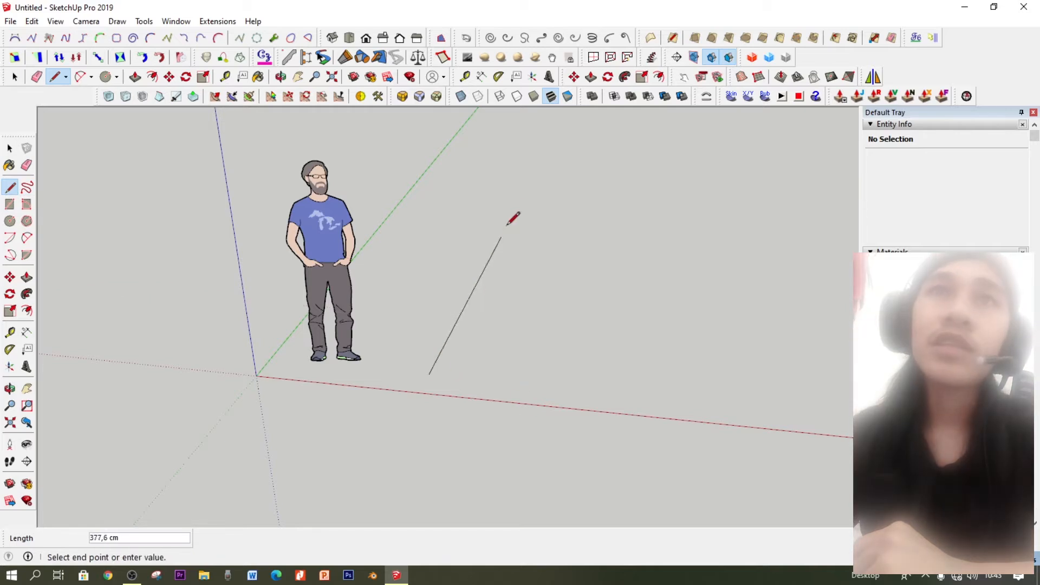
{"action": "left_click", "coordinate": [10, 204]}
{"action": "left_click", "coordinate": [404, 378]}
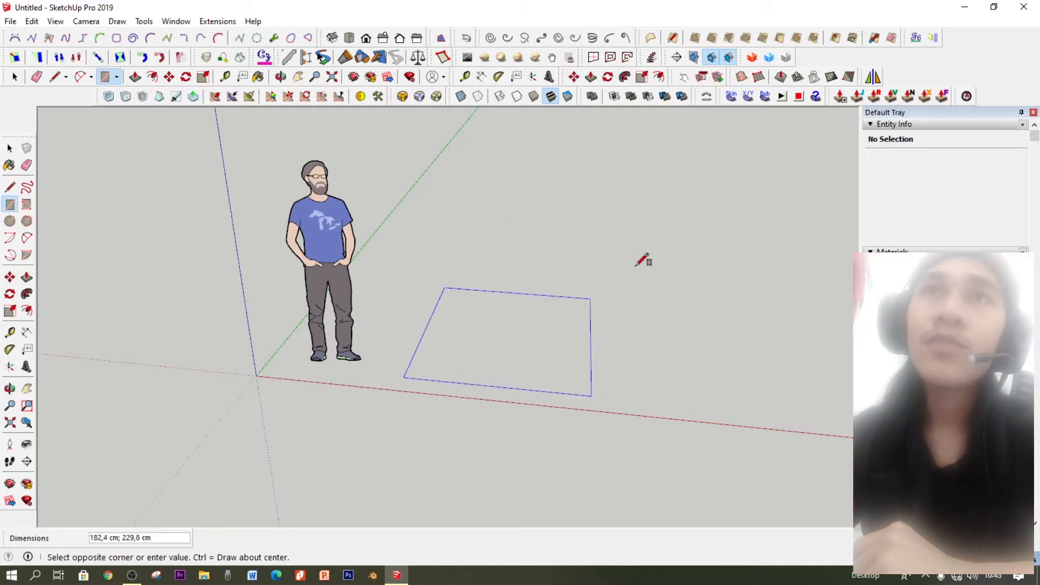
{"action": "left_click", "coordinate": [697, 161]}
Delete the arbitrary-size rectangle together with its edges
{"action": "middle_click_drag", "start_coordinate": [255, 336], "coordinate": [217, 319]}
{"action": "left_click", "coordinate": [10, 148]}
{"action": "double_click", "coordinate": [546, 272]}
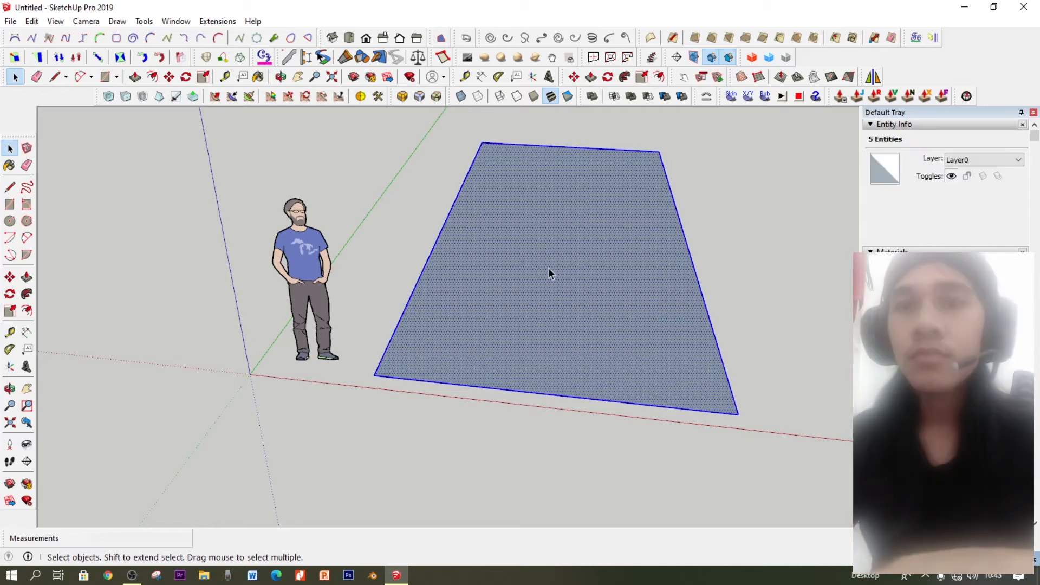
{"action": "key", "text": "Delete"}
Draw a 500 by 500 cm rectangle on the ground beside the figure
{"action": "key", "text": "r"}
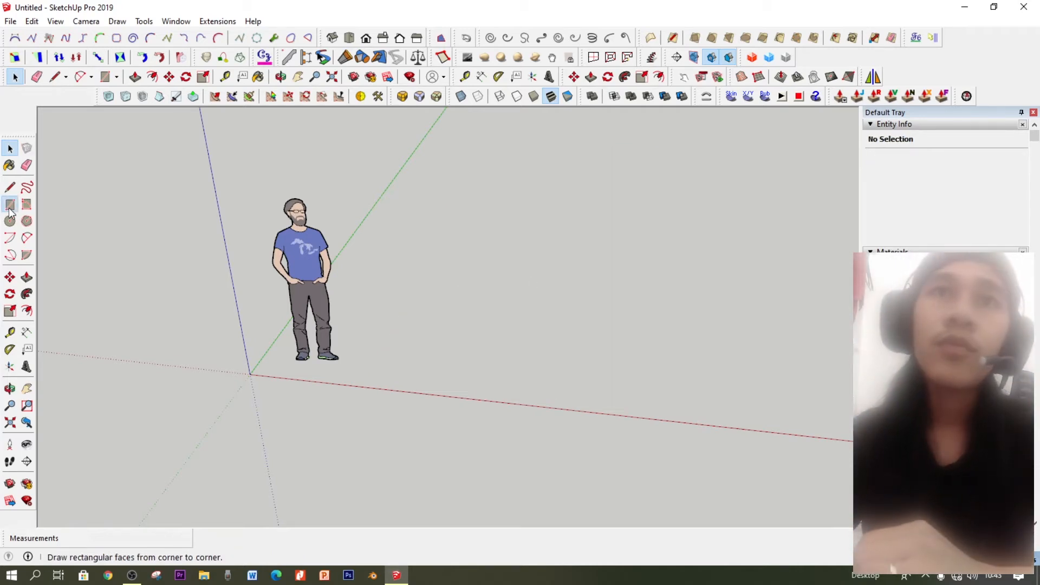
{"action": "left_click", "coordinate": [428, 377]}
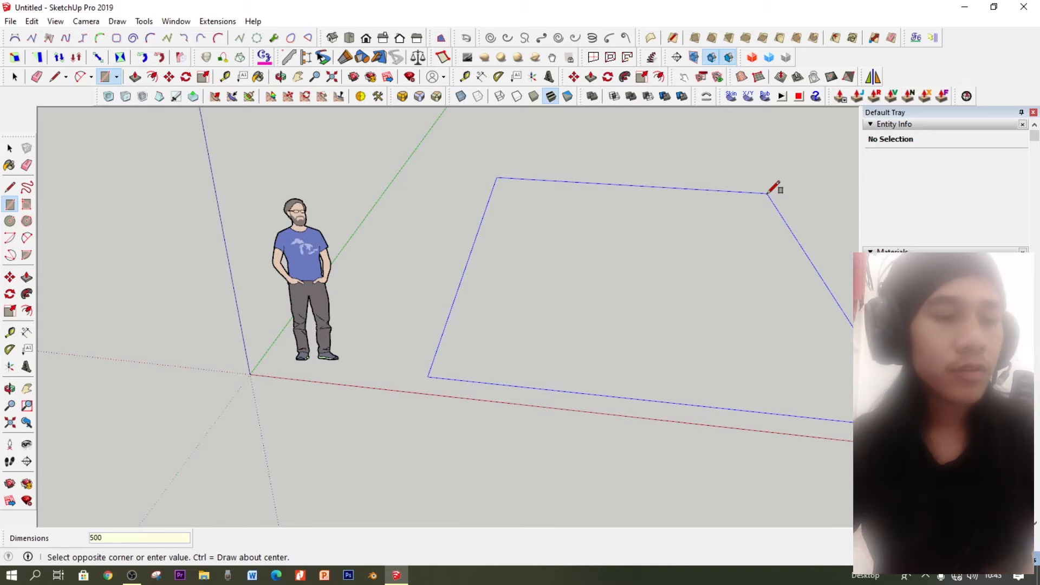
{"action": "type", "text": "500;500"}
{"action": "key", "text": "Return"}
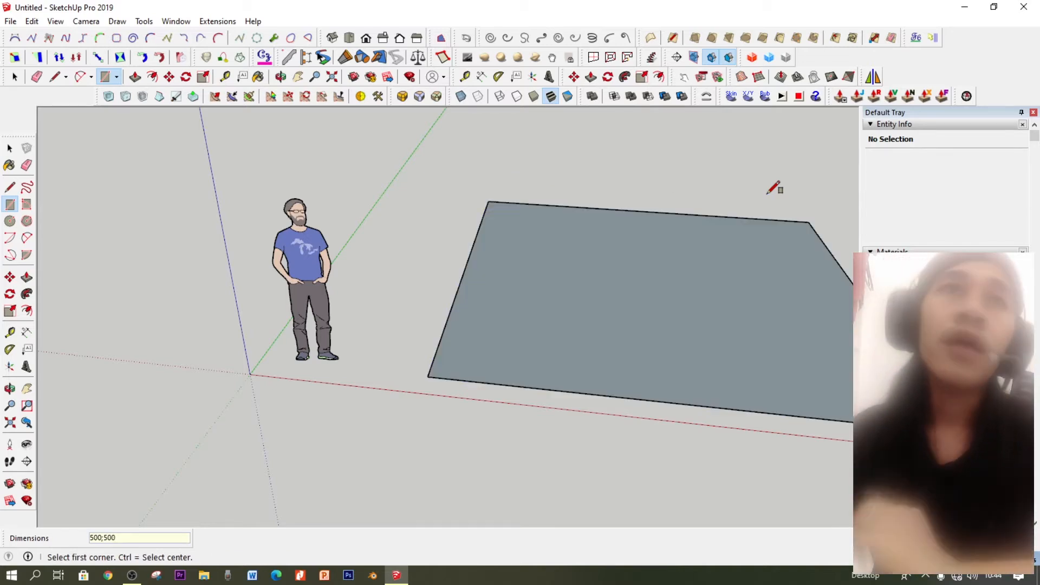
Delete the face and all edges of the 500 by 500 cm rectangle
{"action": "left_click", "coordinate": [9, 148]}
{"action": "middle_click_drag", "start_coordinate": [321, 262], "coordinate": [597, 251]}
{"action": "left_click", "coordinate": [597, 250]}
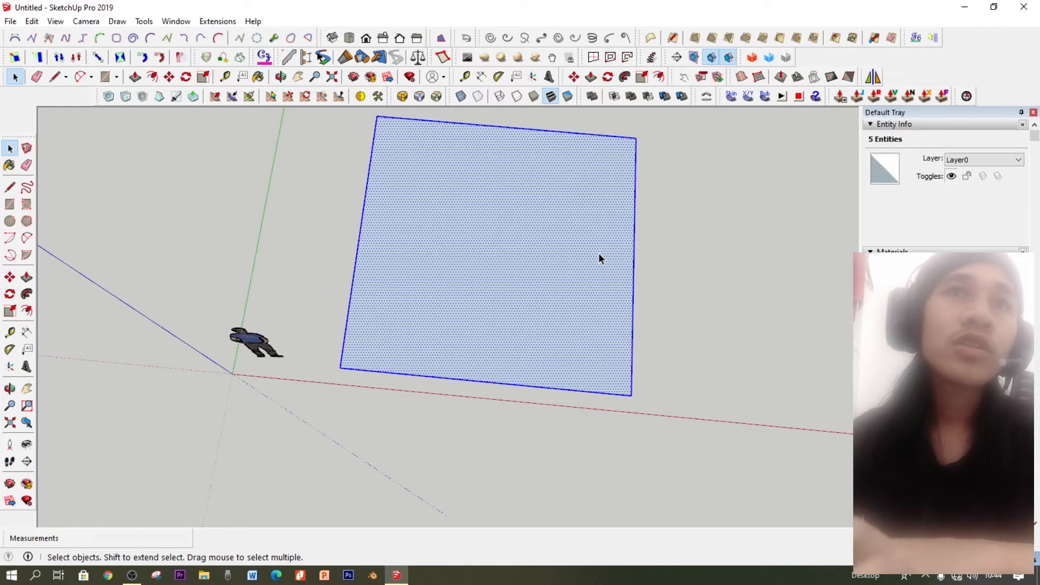
{"action": "key", "text": "Delete"}
Draw a closed square with about 500 cm sides beside the figure using the Line tool along the green and red axes
{"action": "left_click", "coordinate": [10, 188]}
{"action": "left_click", "coordinate": [349, 357]}
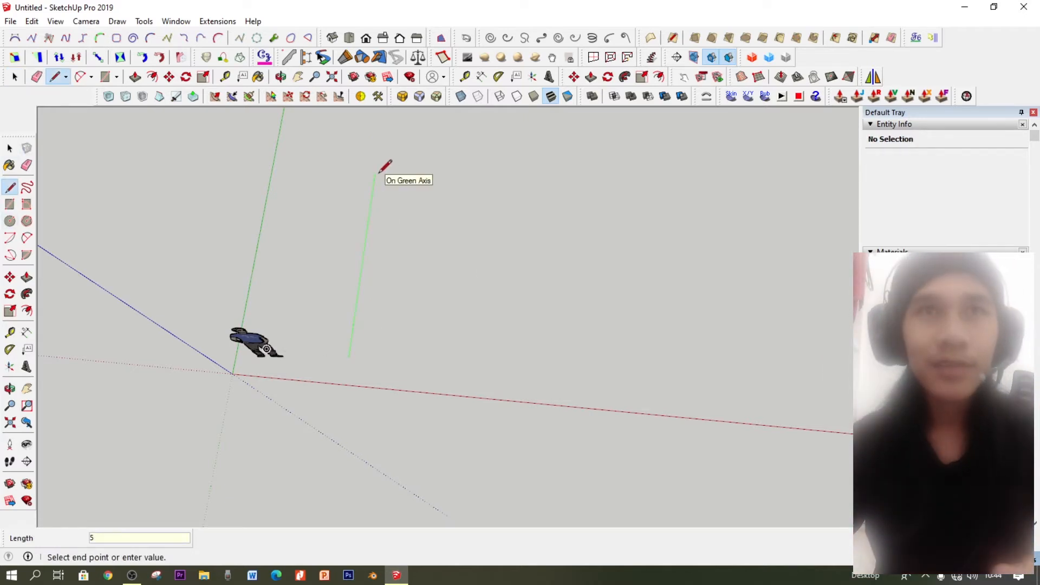
{"action": "key", "text": "Return"}
{"action": "middle_click_drag", "start_coordinate": [499, 202], "coordinate": [496, 223]}
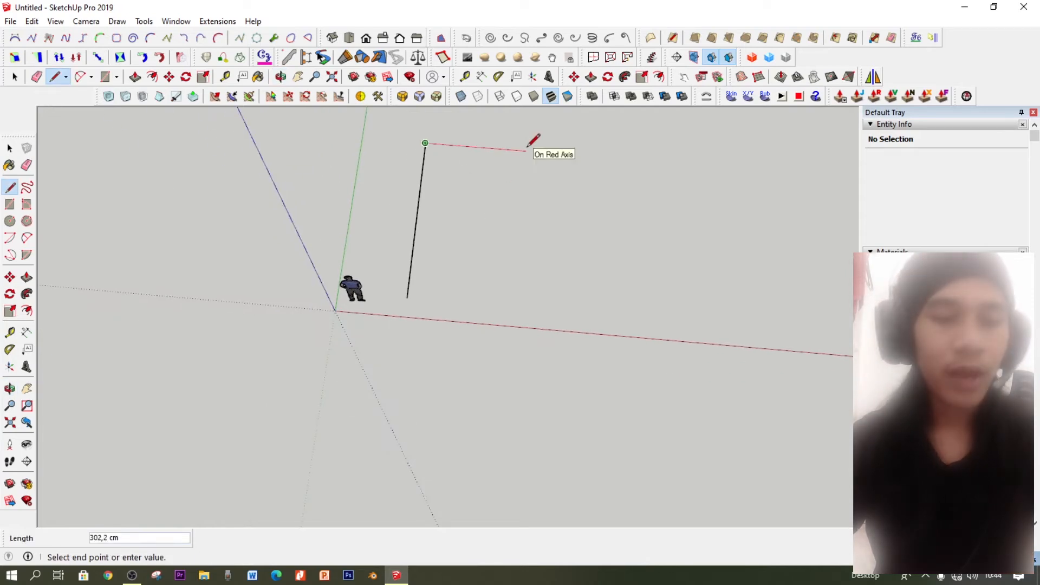
{"action": "key", "text": "Return"}
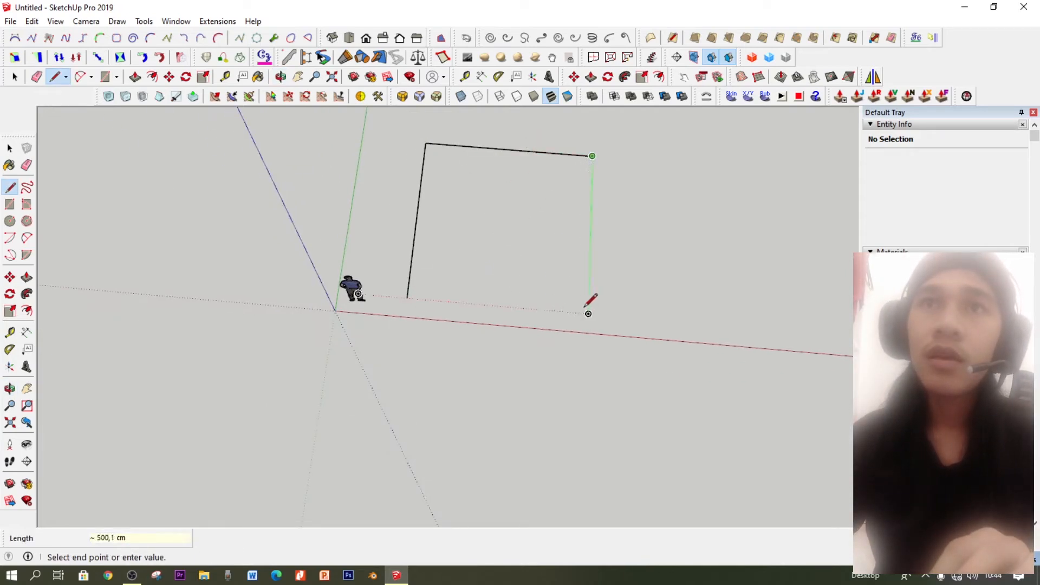
{"action": "left_click", "coordinate": [408, 297]}
{"action": "key", "text": "space"}
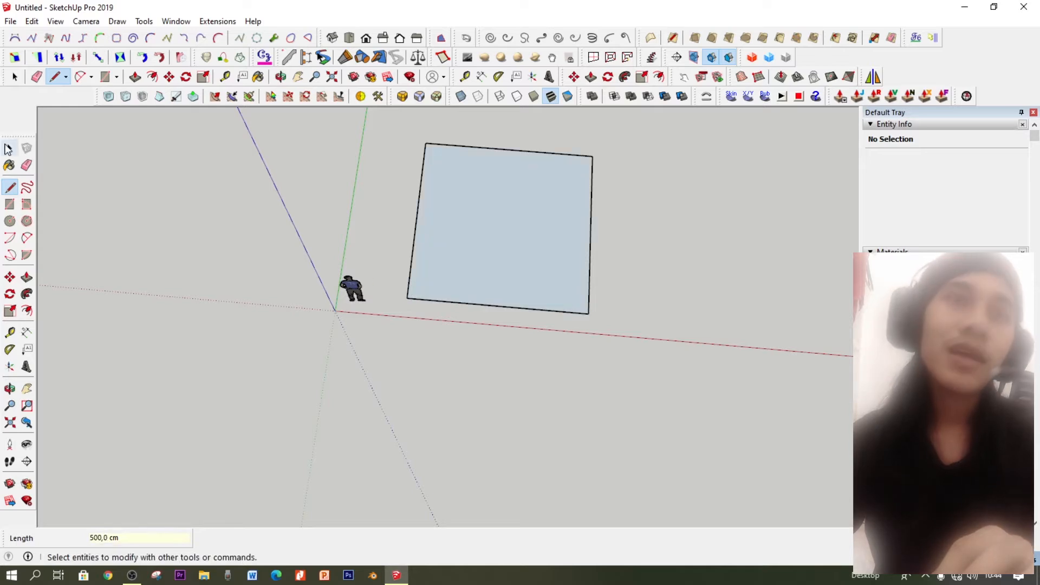
{"action": "key", "text": "b"}
{"action": "middle_click_drag", "start_coordinate": [469, 352], "coordinate": [504, 265]}
{"action": "scroll", "coordinate": [412, 266], "scroll_direction": "up", "scroll_amount": 1}
{"action": "scroll", "coordinate": [413, 266], "scroll_direction": "up", "scroll_amount": 3}
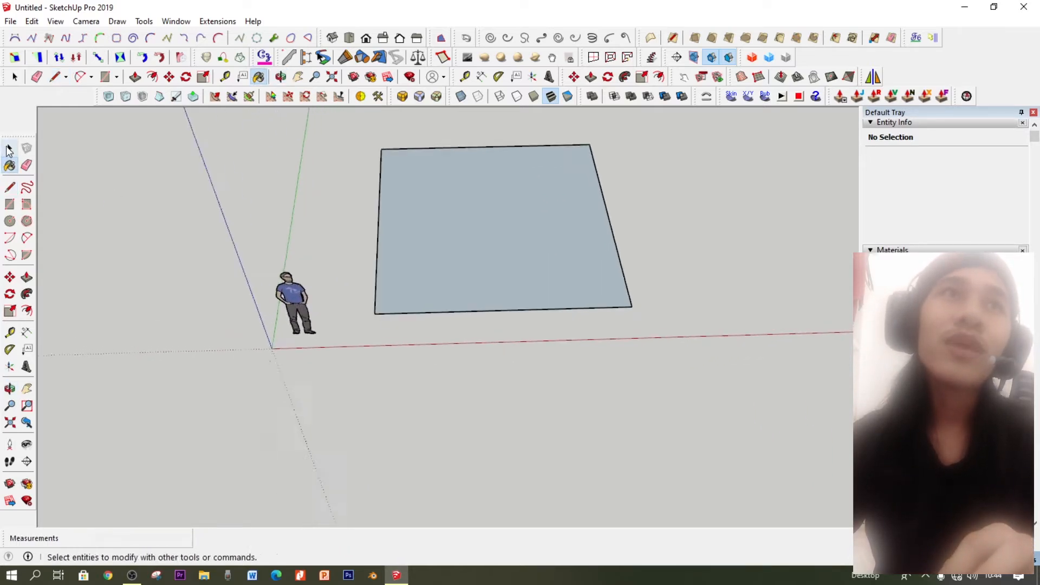
{"action": "key", "text": "space"}
{"action": "middle_click_drag", "start_coordinate": [163, 265], "coordinate": [102, 219]}
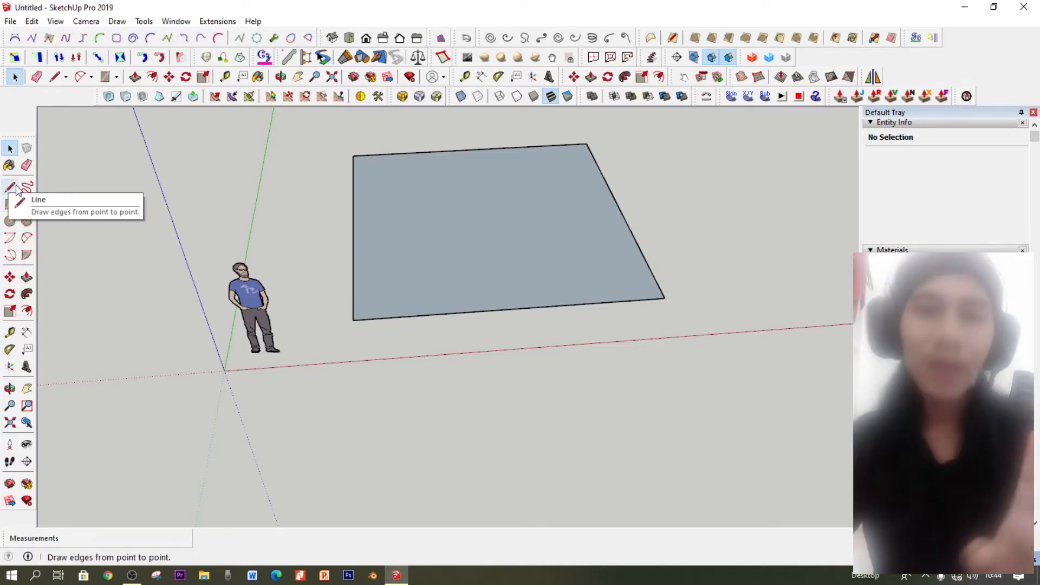
Try selecting the square's face alone and the face with all its edges, and clear the selection
{"action": "middle_click_drag", "start_coordinate": [535, 286], "coordinate": [587, 308]}
{"action": "left_click_drag", "start_coordinate": [657, 365], "coordinate": [400, 221]}
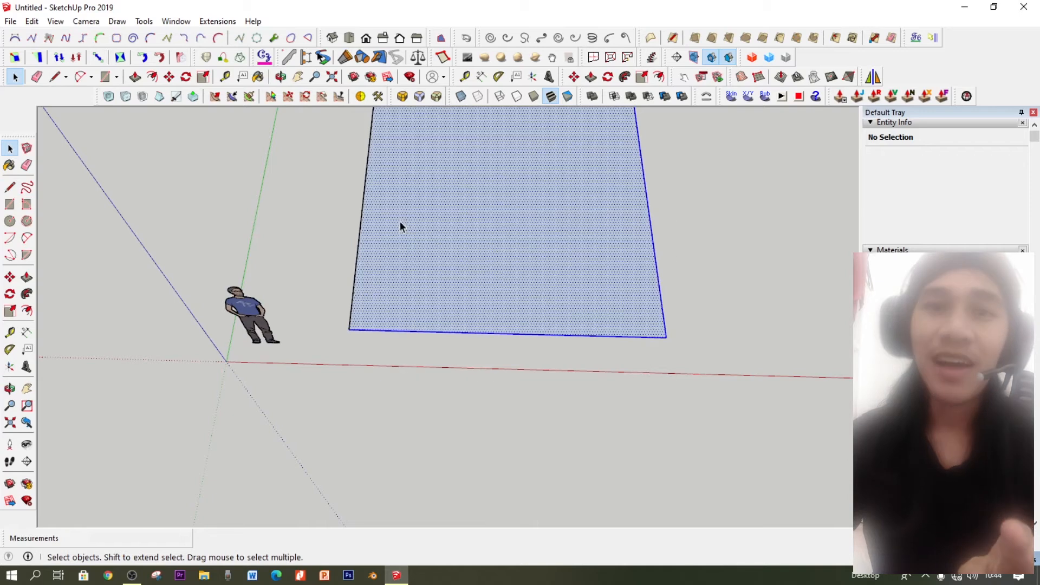
{"action": "scroll", "coordinate": [528, 301], "scroll_direction": "down", "scroll_amount": 1}
{"action": "left_click", "coordinate": [587, 297]}
{"action": "middle_click_drag", "start_coordinate": [587, 295], "coordinate": [586, 284]}
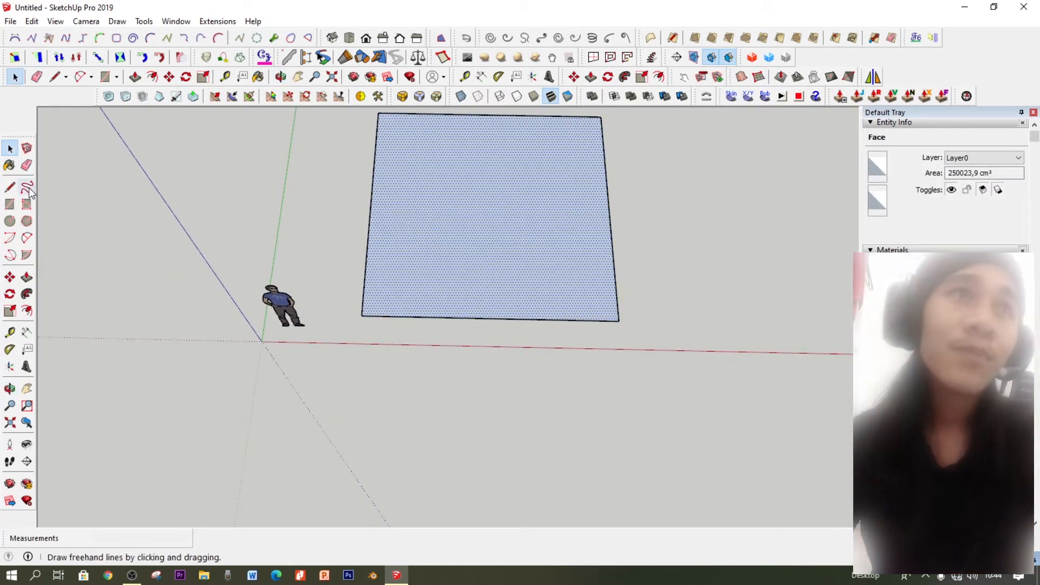
{"action": "mouse_move", "coordinate": [434, 255]}
{"action": "middle_mouse_down"}
{"action": "mouse_move", "coordinate": [489, 264]}
{"action": "mouse_move", "coordinate": [680, 361]}
{"action": "middle_mouse_up"}
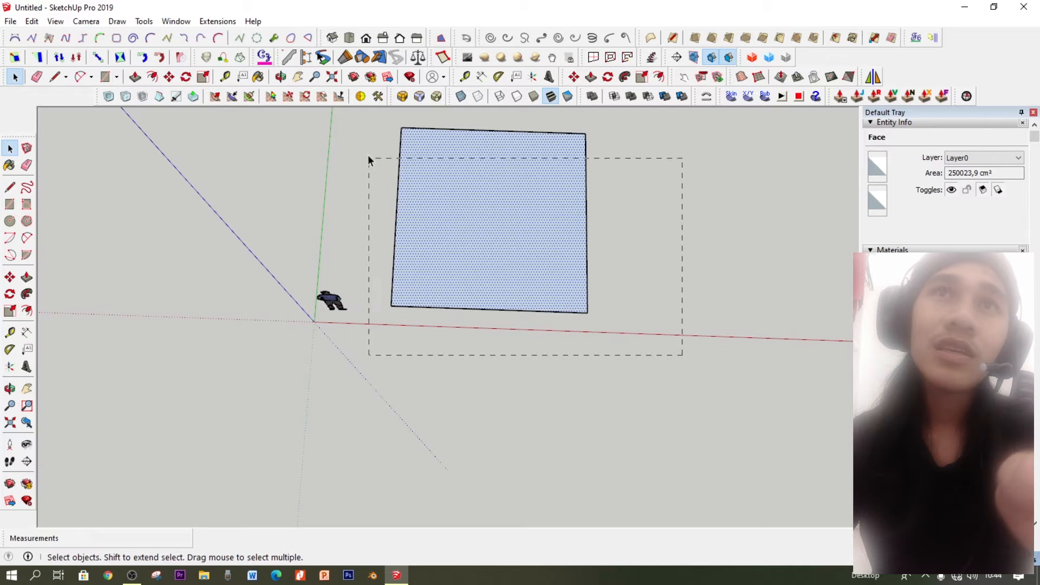
{"action": "left_click_drag", "start_coordinate": [365, 114], "coordinate": [365, 115]}
{"action": "left_click_drag", "start_coordinate": [681, 349], "coordinate": [368, 143]}
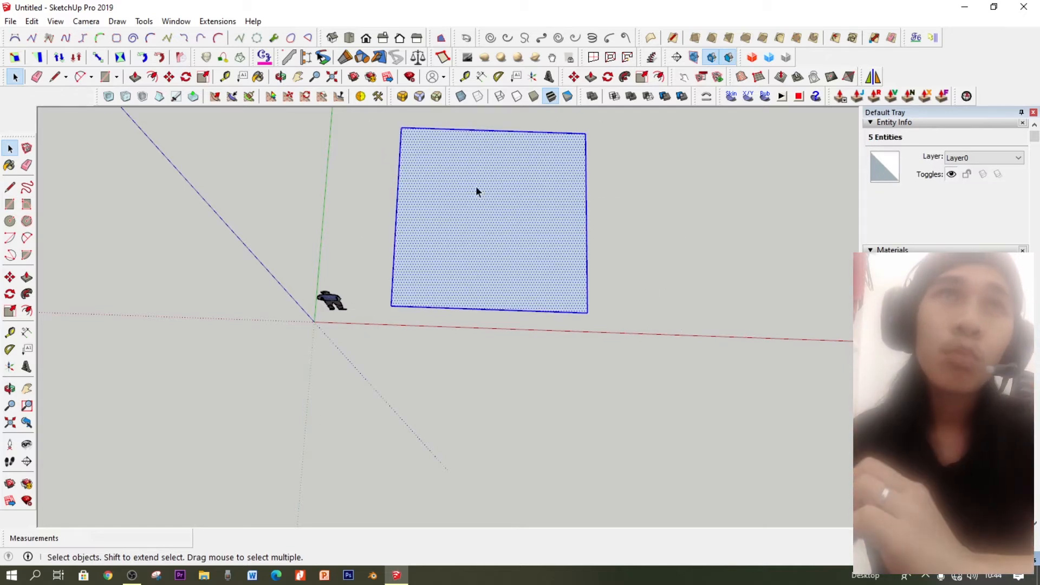
{"action": "left_click", "coordinate": [222, 206]}
{"action": "middle_click_drag", "start_coordinate": [379, 347], "coordinate": [453, 274]}
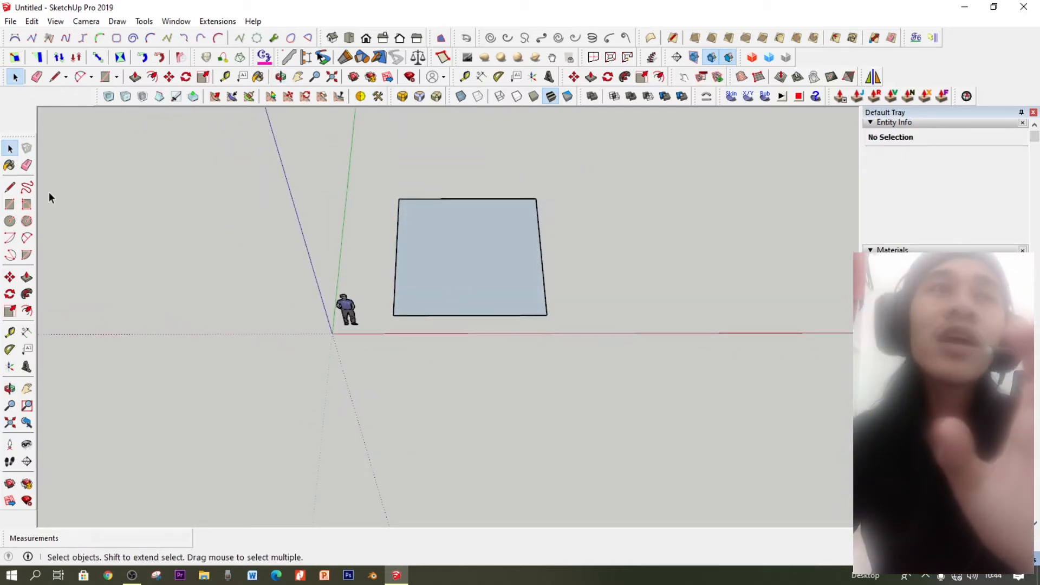
{"action": "left_click", "coordinate": [9, 188]}
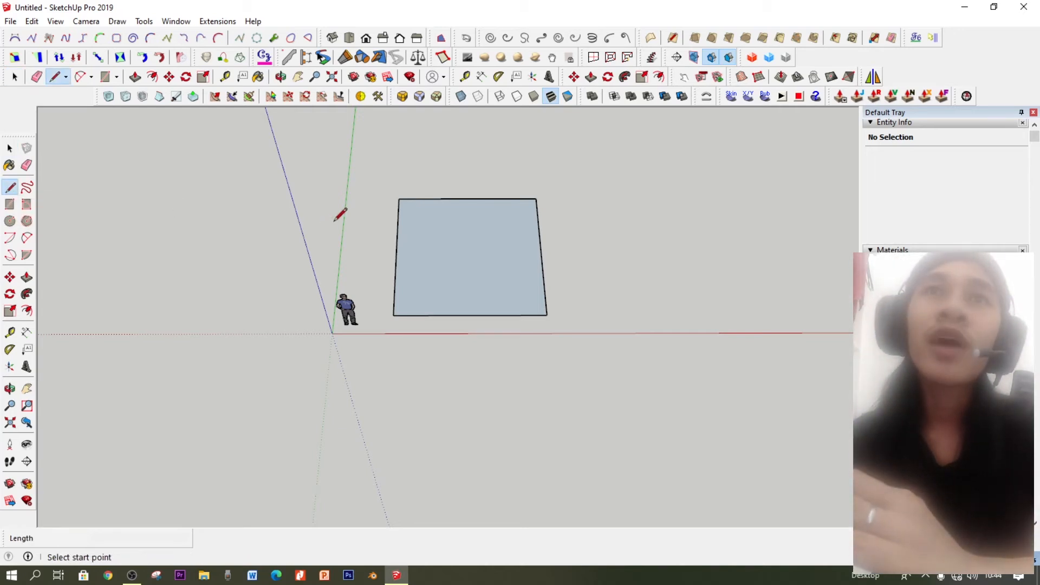
{"action": "left_click", "coordinate": [574, 208]}
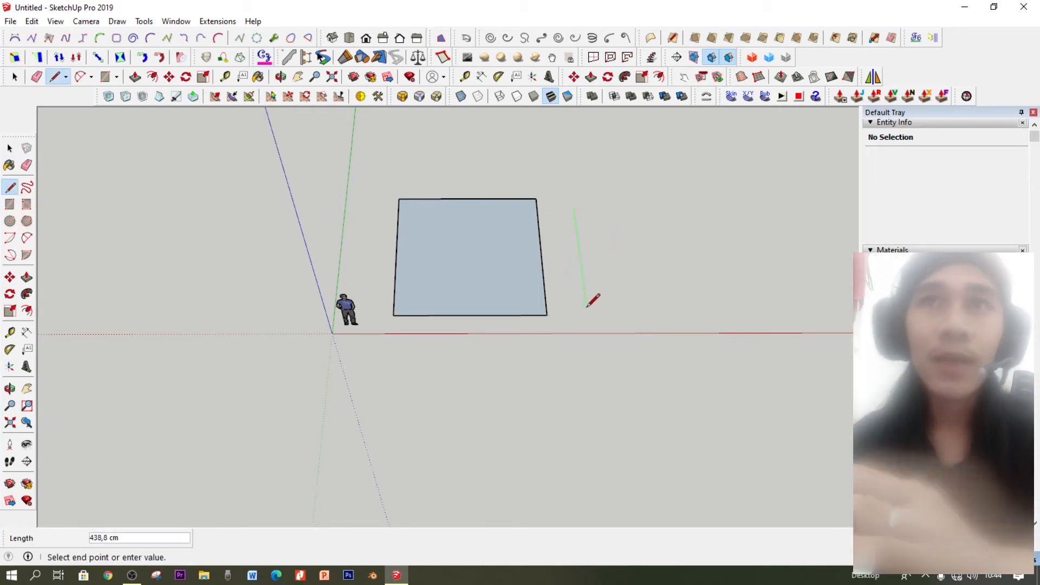
{"action": "key", "text": "Escape"}
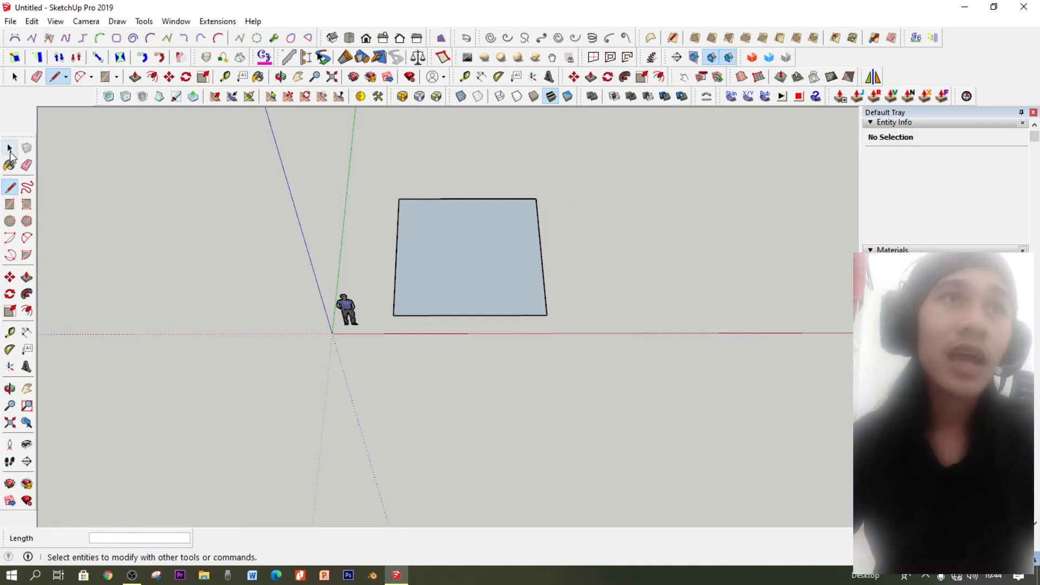
Draw a second rectangle of about 419 by 479 cm next to the square and delete it
{"action": "left_click", "coordinate": [10, 205]}
{"action": "left_click", "coordinate": [696, 298]}
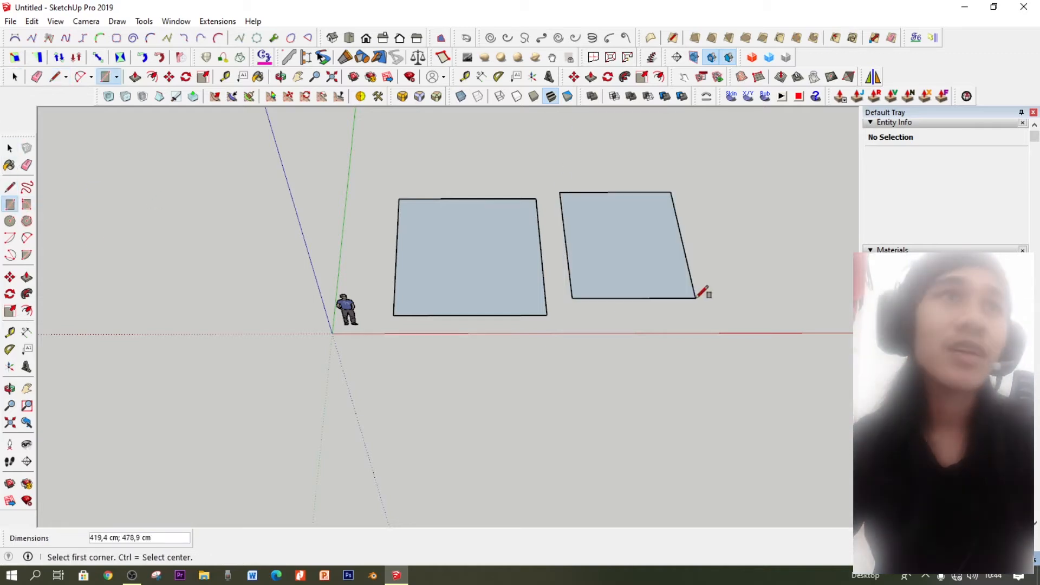
{"action": "left_click", "coordinate": [10, 149]}
{"action": "double_click", "coordinate": [652, 242]}
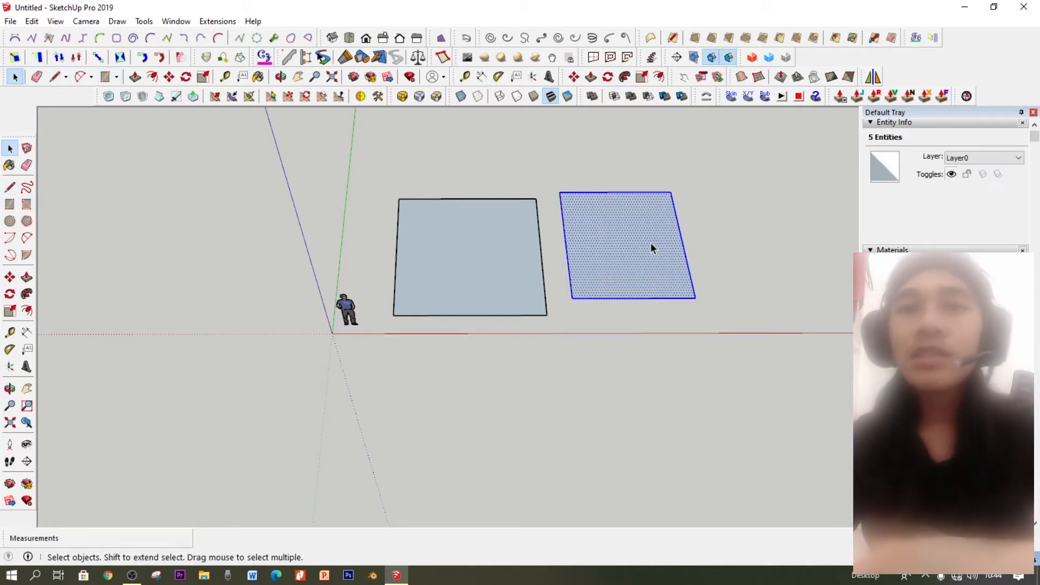
{"action": "key", "text": "Delete"}
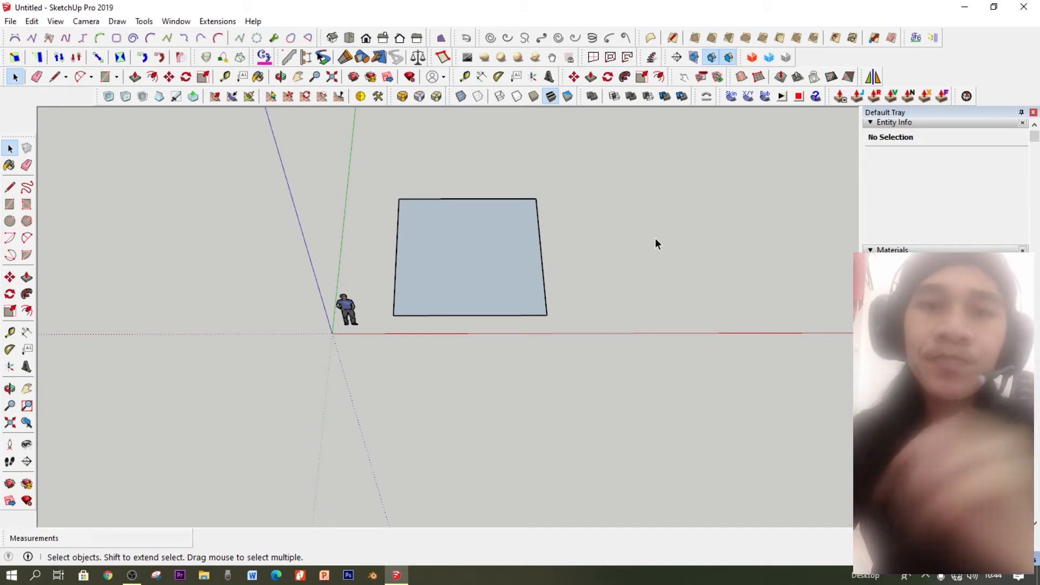
{"action": "middle_click_drag", "start_coordinate": [560, 261], "coordinate": [395, 251]}
{"action": "scroll", "coordinate": [512, 261], "scroll_direction": "up", "scroll_amount": 2}
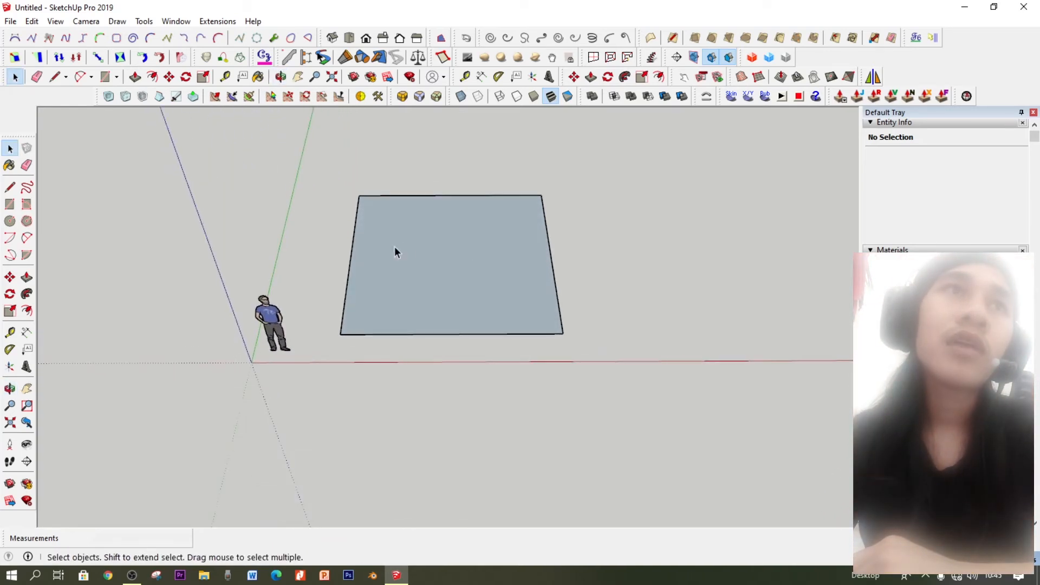
{"action": "left_click", "coordinate": [9, 188]}
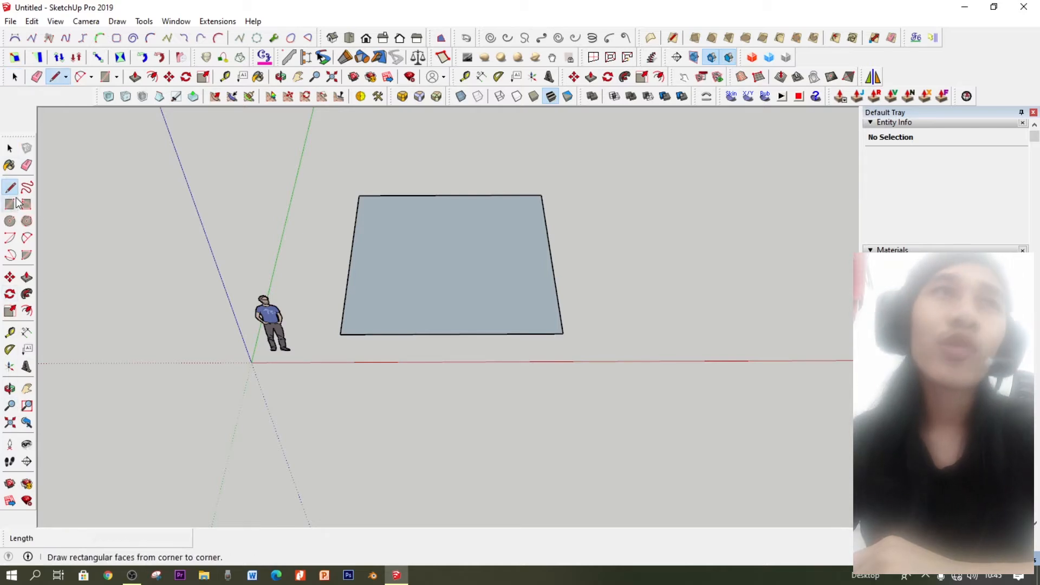
{"action": "left_click", "coordinate": [9, 148]}
{"action": "middle_click_drag", "start_coordinate": [498, 322], "coordinate": [612, 268]}
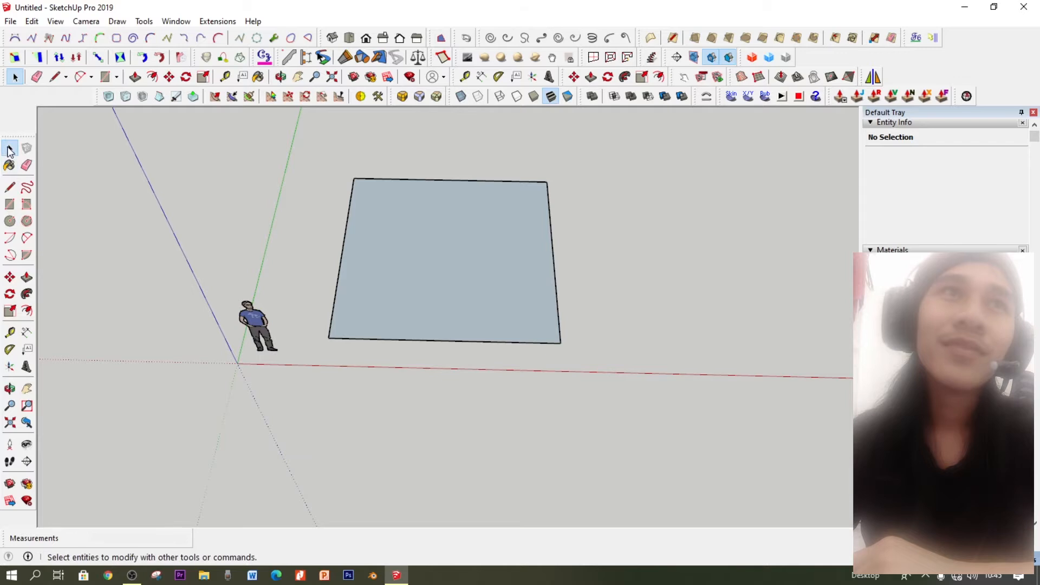
Draw a closed triangle next to the square with the Line tool, and delete its face and edges
{"action": "left_click", "coordinate": [9, 188]}
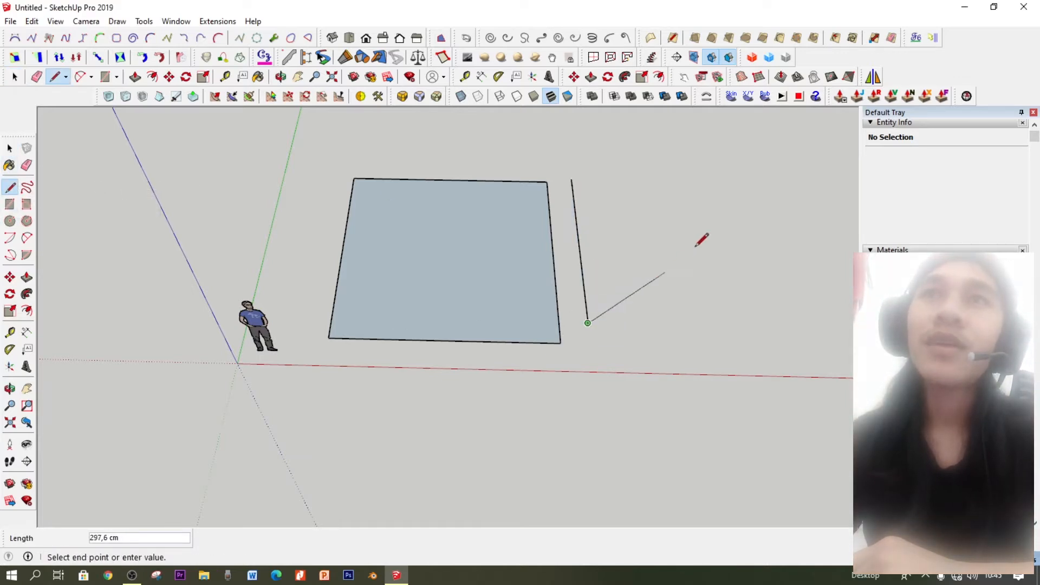
{"action": "left_click", "coordinate": [571, 179]}
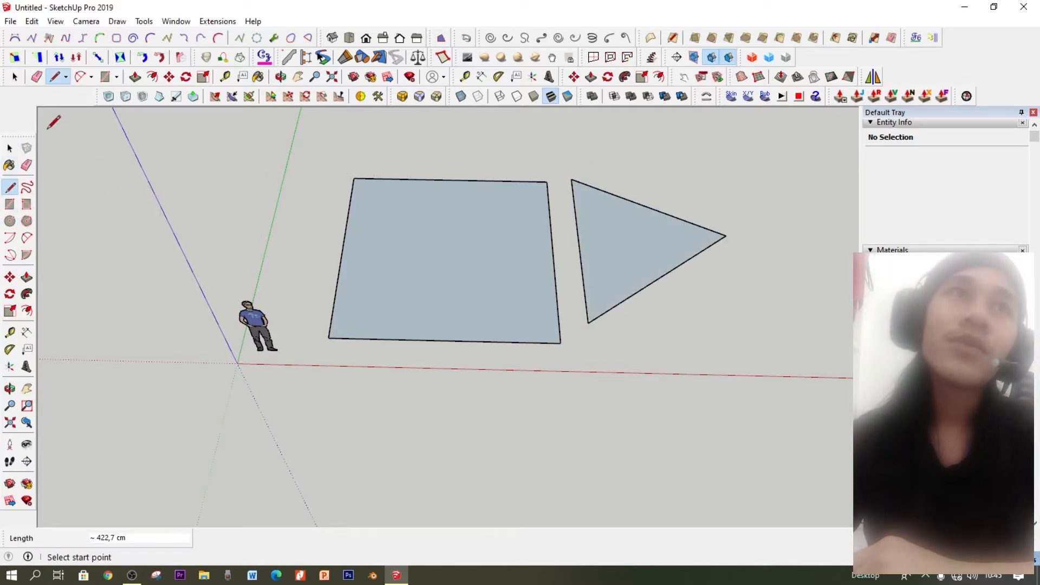
{"action": "left_click", "coordinate": [9, 148]}
{"action": "double_click", "coordinate": [676, 269]}
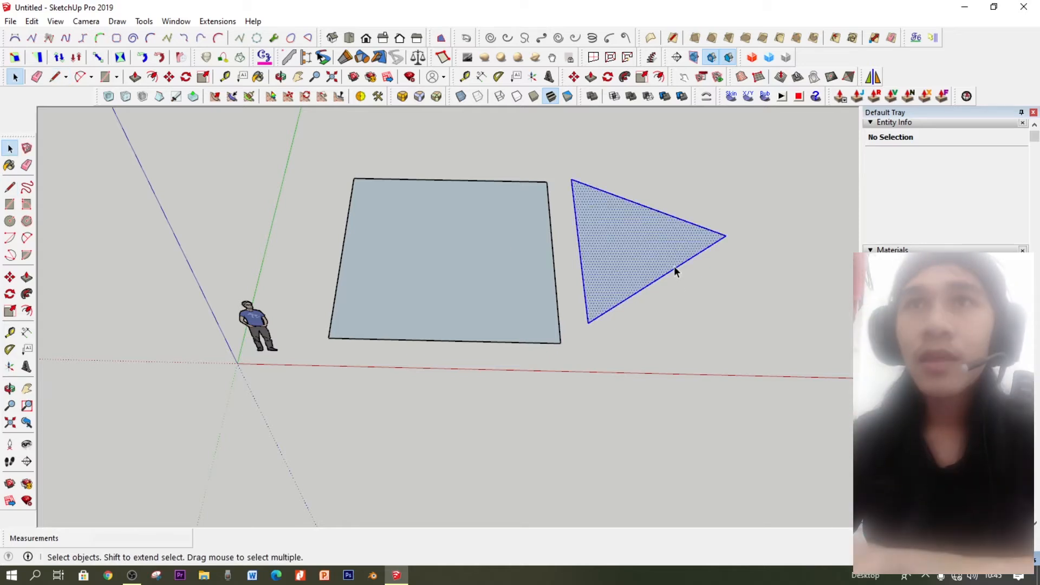
{"action": "key", "text": "Delete"}
{"action": "middle_click_drag", "start_coordinate": [674, 266], "coordinate": [190, 258]}
{"action": "middle_click_drag", "start_coordinate": [54, 212], "coordinate": [271, 228]}
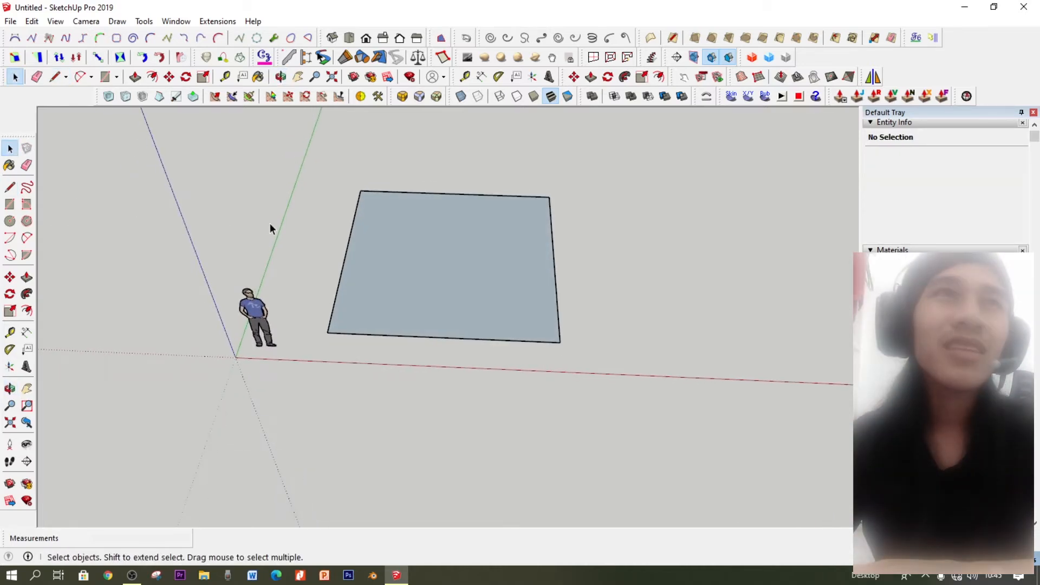
{"action": "left_click", "coordinate": [10, 188]}
{"action": "left_click", "coordinate": [327, 333]}
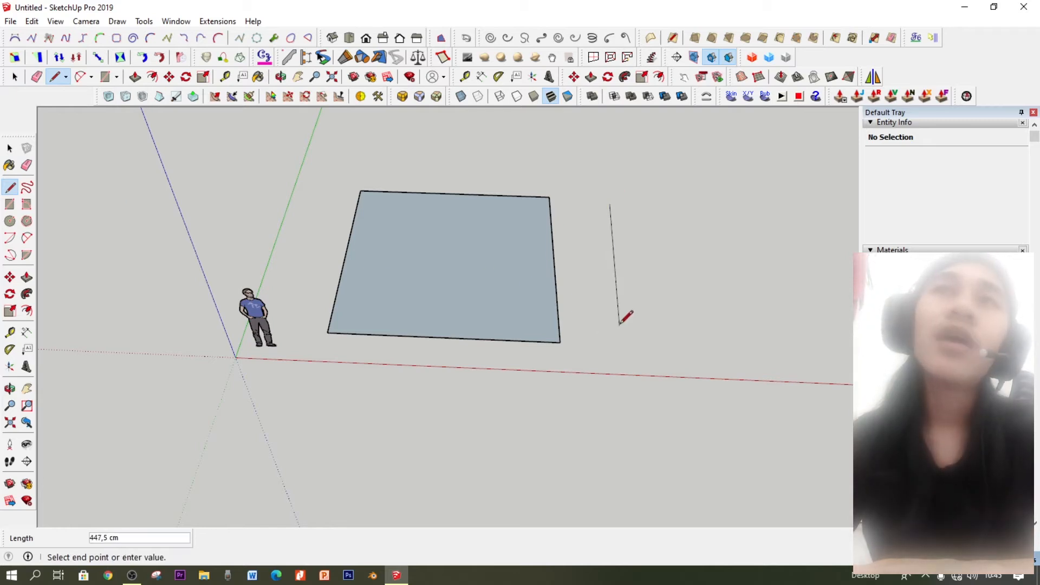
{"action": "left_click", "coordinate": [9, 149]}
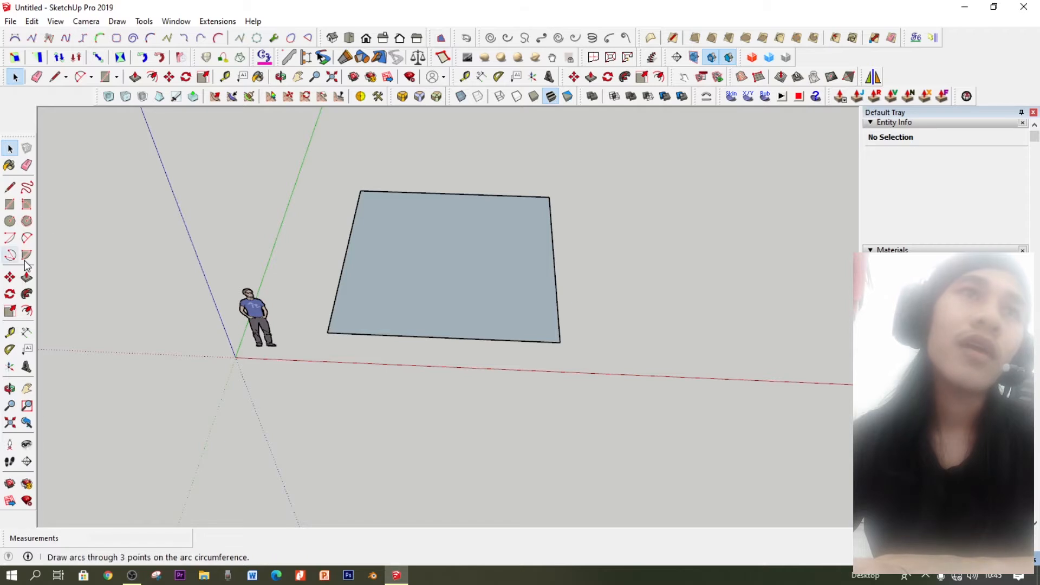
Extrude the square's face upward into a solid box with Push/Pull
{"action": "middle_click_drag", "start_coordinate": [596, 268], "coordinate": [547, 168]}
{"action": "scroll", "coordinate": [554, 291], "scroll_direction": "up", "scroll_amount": 4}
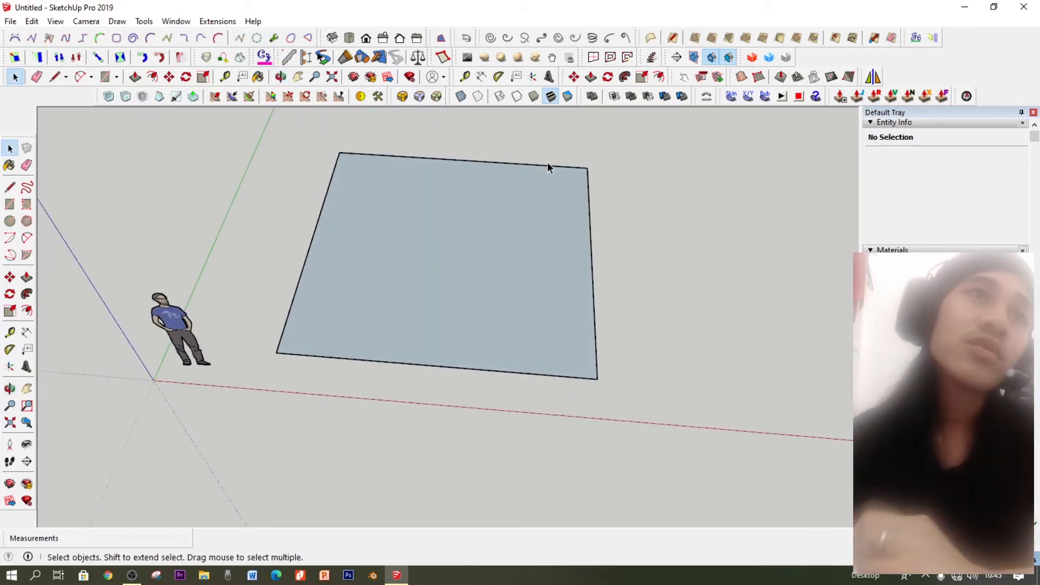
{"action": "left_click", "coordinate": [26, 278]}
{"action": "left_click_drag", "start_coordinate": [416, 294], "coordinate": [411, 172]}
{"action": "middle_click_drag", "start_coordinate": [410, 171], "coordinate": [293, 248]}
{"action": "key", "text": "space"}
{"action": "middle_click_drag", "start_coordinate": [410, 283], "coordinate": [495, 300]}
{"action": "scroll", "coordinate": [397, 315], "scroll_direction": "up", "scroll_amount": 2}
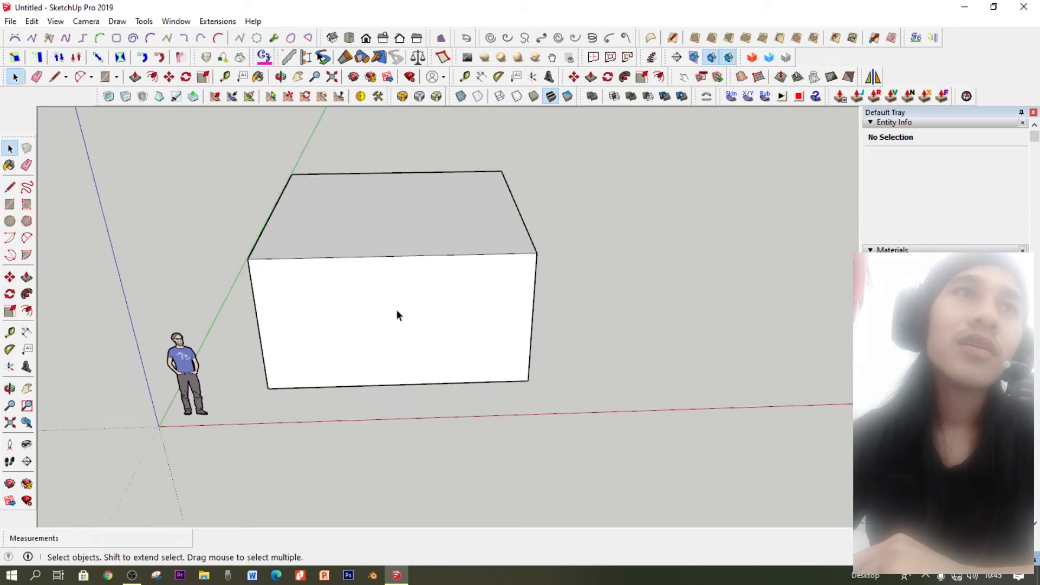
{"action": "middle_click_drag", "start_coordinate": [397, 315], "coordinate": [379, 293]}
{"action": "middle_click_drag", "start_coordinate": [232, 239], "coordinate": [397, 347]}
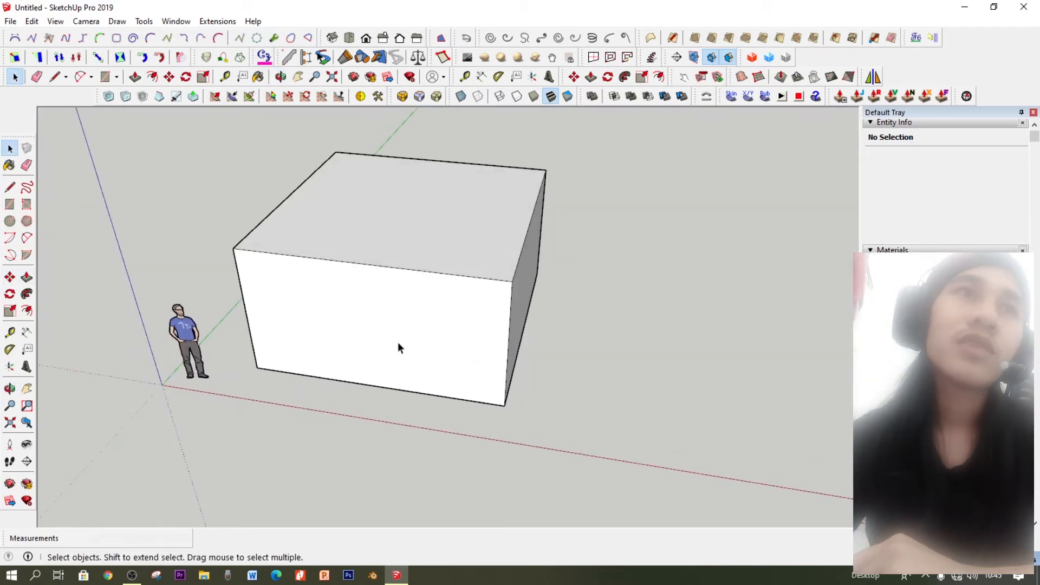
Push the box's side face inward with Push/Pull until only a thin upright slab remains
{"action": "key", "text": "p"}
{"action": "left_click", "coordinate": [272, 284]}
{"action": "left_click", "coordinate": [402, 192]}
{"action": "mouse_move", "coordinate": [402, 192]}
{"action": "middle_mouse_down"}
{"action": "mouse_move", "coordinate": [395, 262]}
{"action": "mouse_move", "coordinate": [587, 287]}
{"action": "mouse_move", "coordinate": [424, 220]}
{"action": "mouse_move", "coordinate": [439, 323]}
{"action": "mouse_move", "coordinate": [456, 284]}
{"action": "mouse_move", "coordinate": [412, 287]}
{"action": "middle_mouse_up"}
{"action": "key", "text": "space"}
{"action": "left_click", "coordinate": [588, 287]}
Draw a closed, stepped floor outline beside the slab along the green and red axes, with 650 cm, 300 cm and 200 cm edges
{"action": "key", "text": "l"}
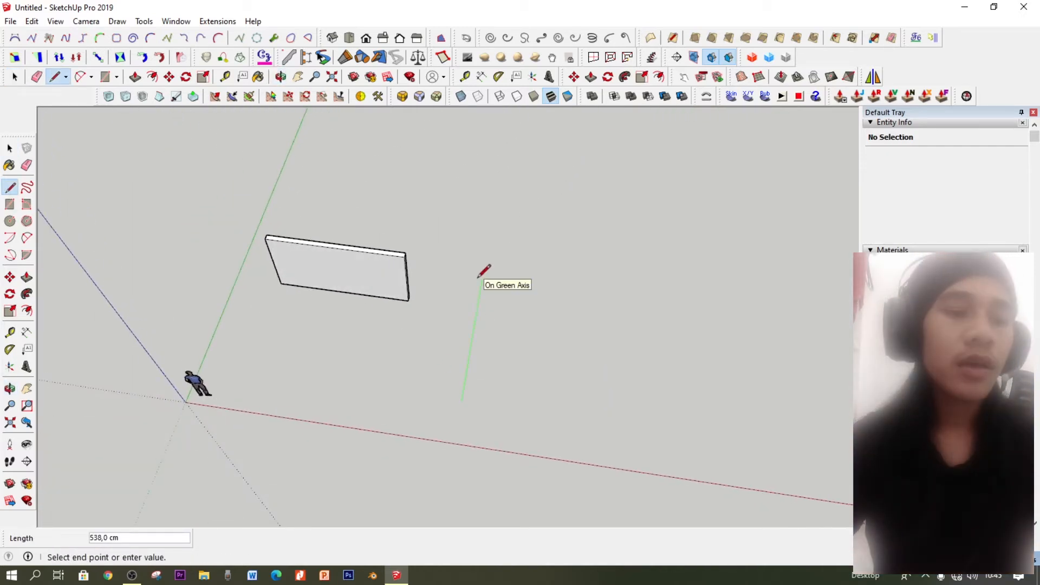
{"action": "key", "text": "BackSpace"}
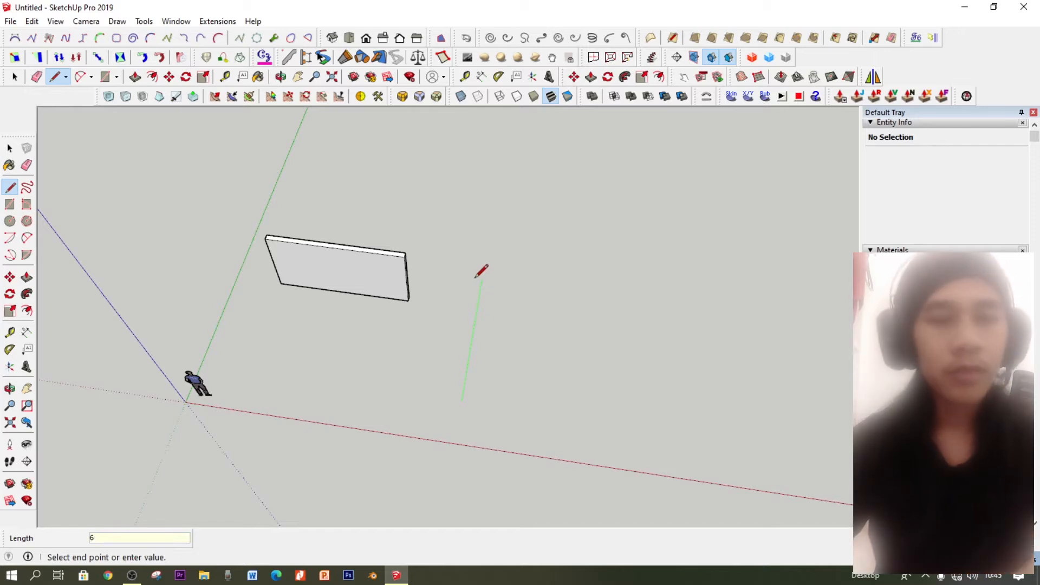
{"action": "left_click", "coordinate": [484, 267]}
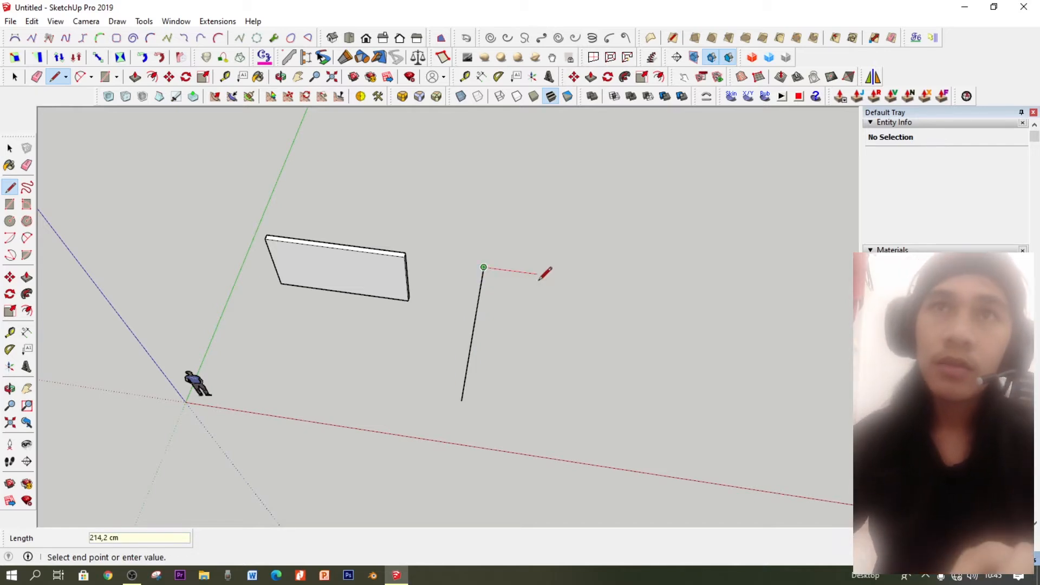
{"action": "left_click", "coordinate": [609, 283]}
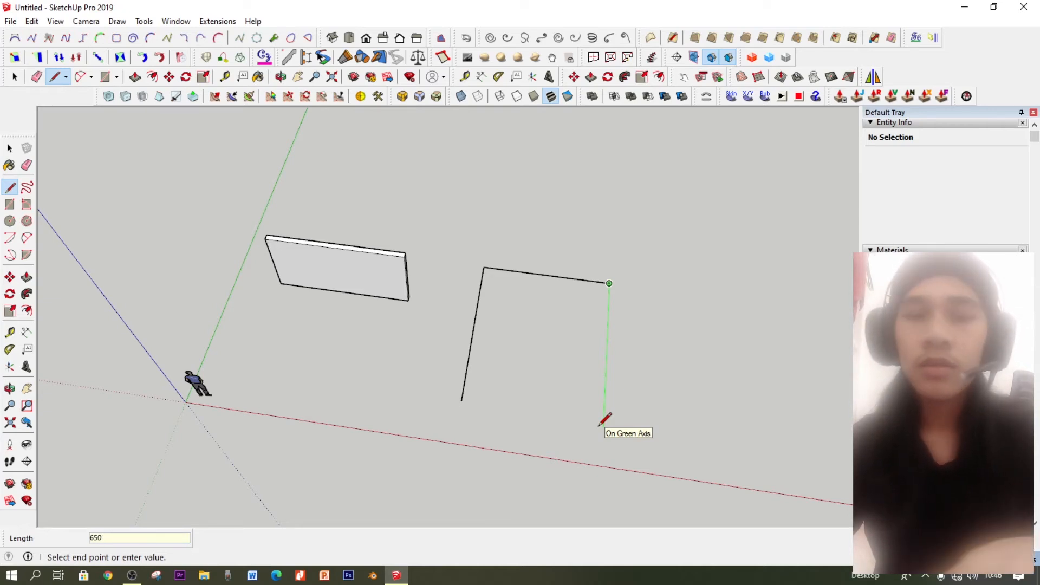
{"action": "key", "text": "Return"}
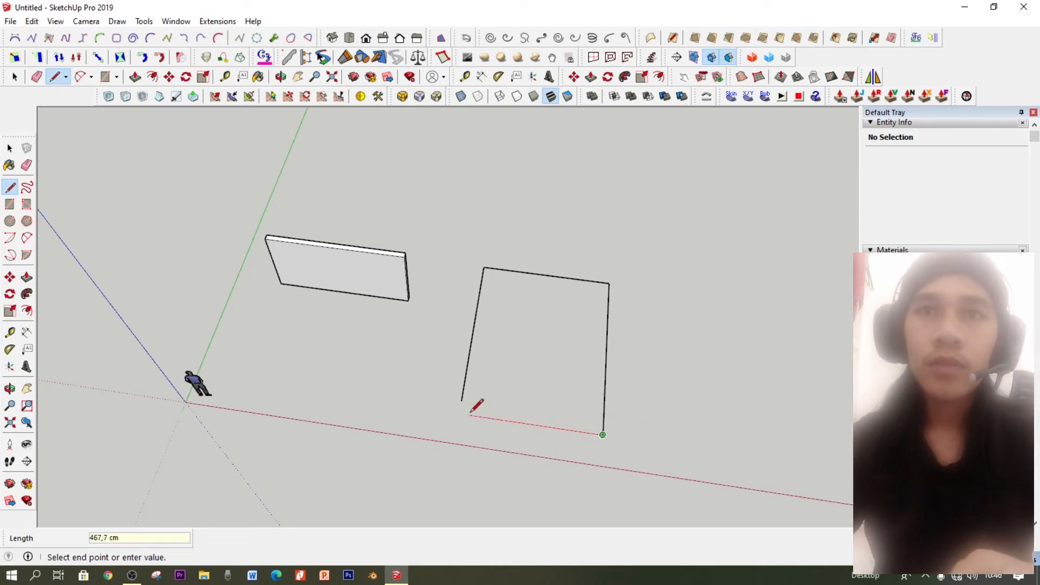
{"action": "type", "text": "300"}
{"action": "key", "text": "Return"}
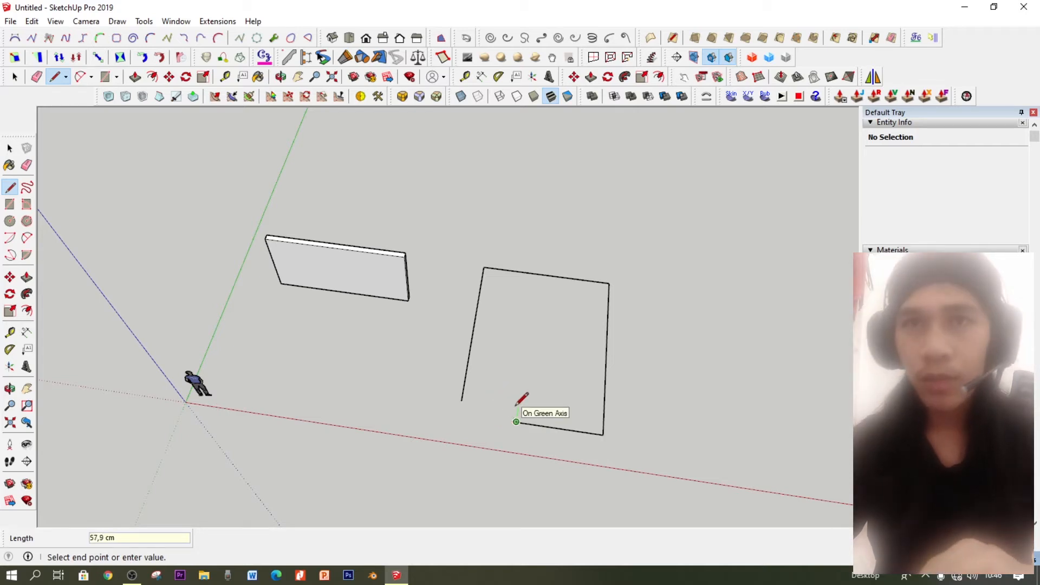
{"action": "left_click", "coordinate": [462, 400]}
{"action": "left_click", "coordinate": [462, 401]}
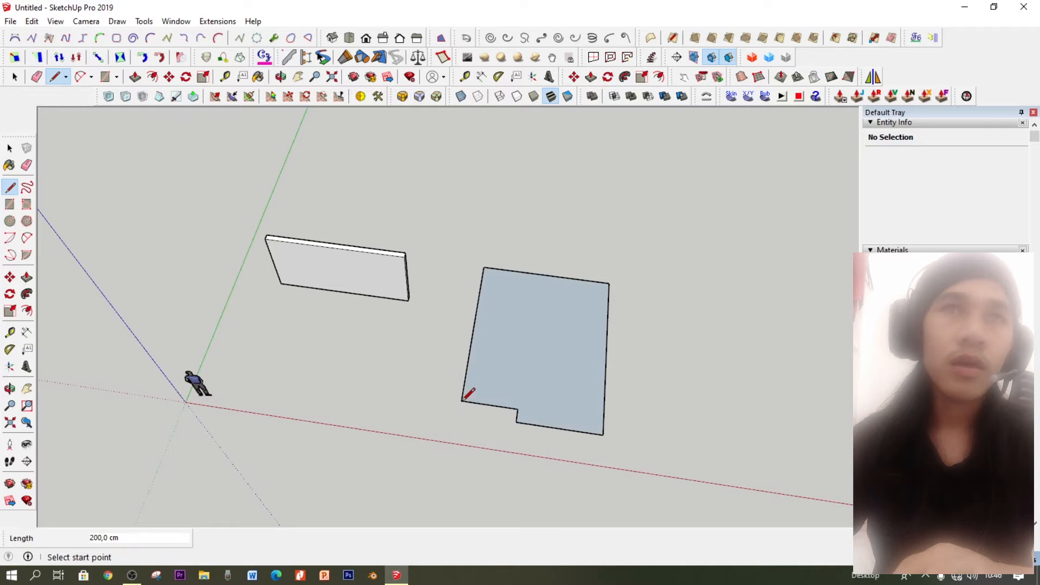
Select the floor face and draw a 7.5 cm line outward along the red axis from the near end of its 650 cm side
{"action": "left_click", "coordinate": [10, 148]}
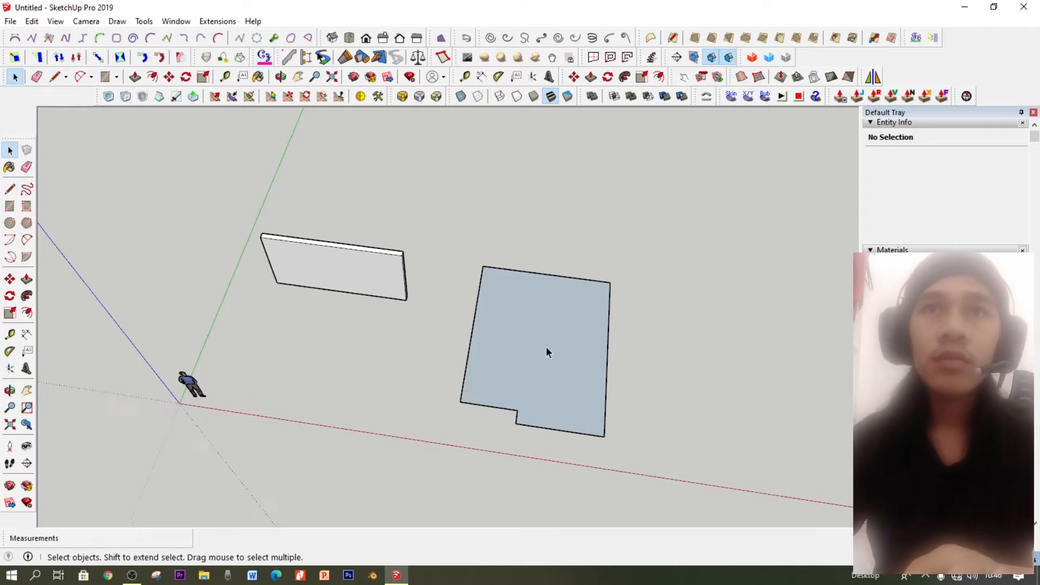
{"action": "left_click", "coordinate": [546, 347]}
{"action": "scroll", "coordinate": [545, 349], "scroll_direction": "up", "scroll_amount": 4}
{"action": "middle_click_drag", "start_coordinate": [528, 353], "coordinate": [96, 228]}
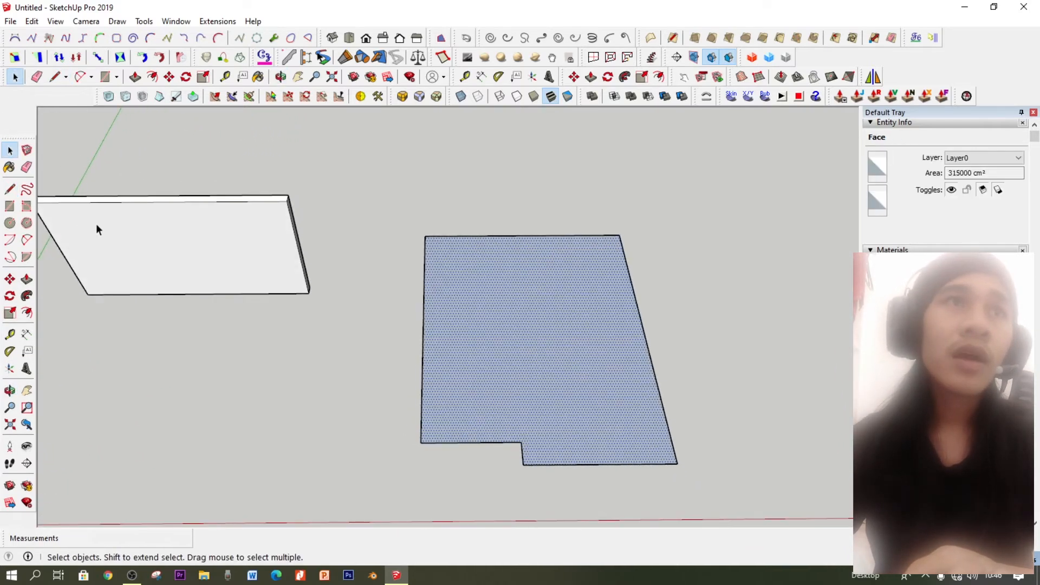
{"action": "left_click", "coordinate": [10, 189]}
{"action": "middle_click_drag", "start_coordinate": [564, 413], "coordinate": [516, 480]}
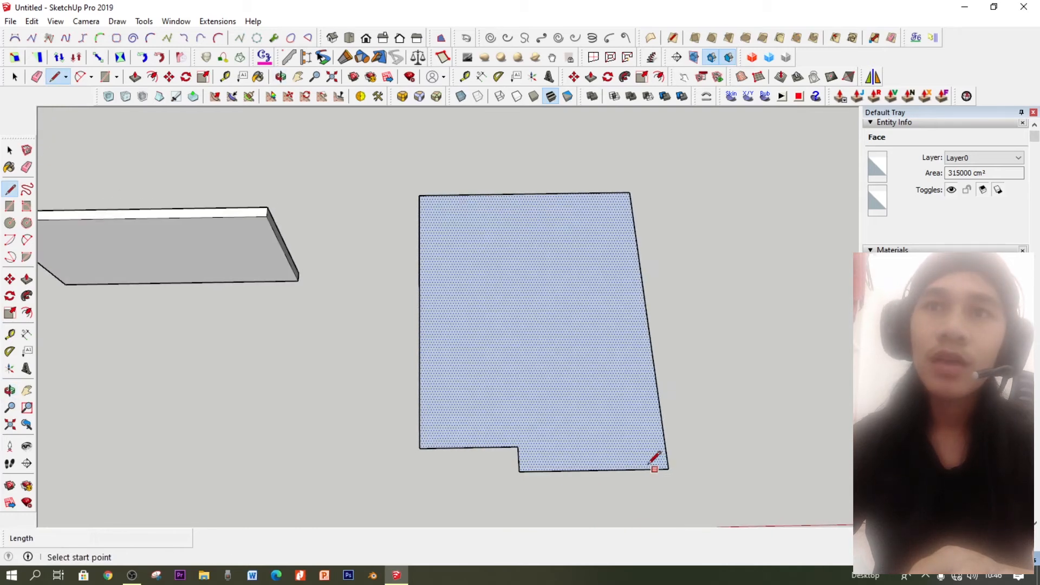
{"action": "scroll", "coordinate": [670, 467], "scroll_direction": "up", "scroll_amount": 4}
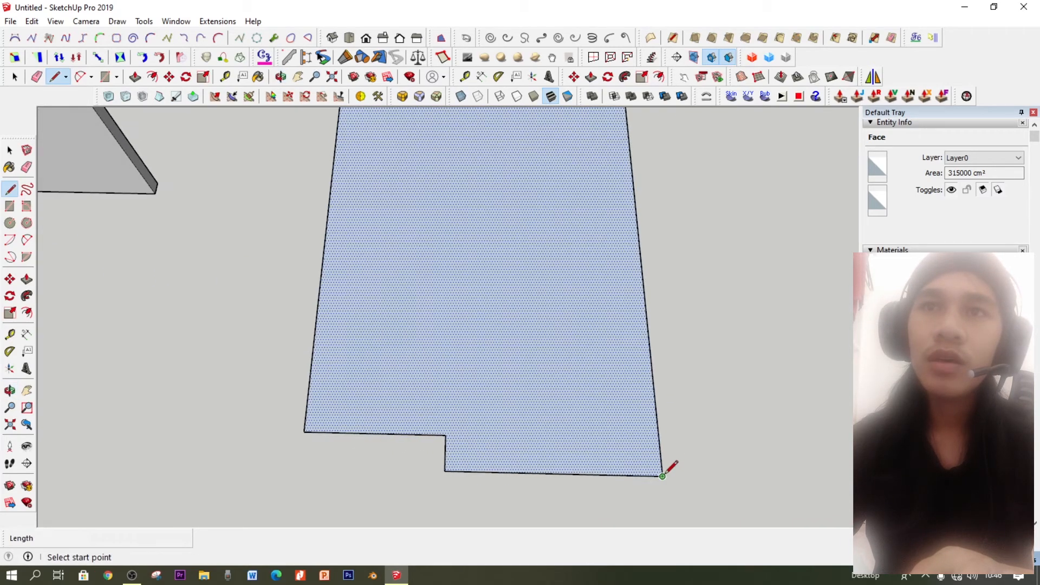
{"action": "mouse_move", "coordinate": [383, 354]}
{"action": "middle_mouse_down"}
{"action": "mouse_move", "coordinate": [576, 457]}
{"action": "mouse_move", "coordinate": [701, 457]}
{"action": "mouse_move", "coordinate": [689, 417]}
{"action": "mouse_move", "coordinate": [693, 433]}
{"action": "mouse_move", "coordinate": [669, 455]}
{"action": "mouse_move", "coordinate": [675, 448]}
{"action": "middle_mouse_up"}
{"action": "scroll", "coordinate": [683, 439], "scroll_direction": "up", "scroll_amount": 3}
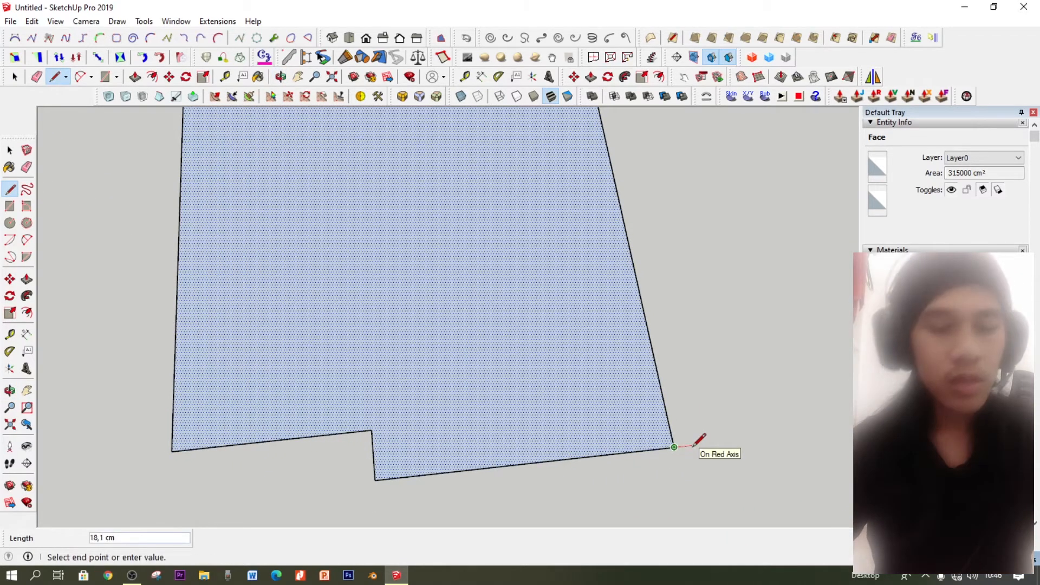
{"action": "type", "text": "7,"}
{"action": "key", "text": "Escape"}
Draw an outer line parallel to the face's 650 cm side and extend it 7.5 cm past the far corner along the green axis
{"action": "scroll", "coordinate": [688, 414], "scroll_direction": "down", "scroll_amount": 4}
{"action": "mouse_move", "coordinate": [688, 413]}
{"action": "middle_mouse_down"}
{"action": "mouse_move", "coordinate": [688, 425]}
{"action": "mouse_move", "coordinate": [677, 409]}
{"action": "middle_mouse_up"}
{"action": "scroll", "coordinate": [641, 184], "scroll_direction": "up", "scroll_amount": 5}
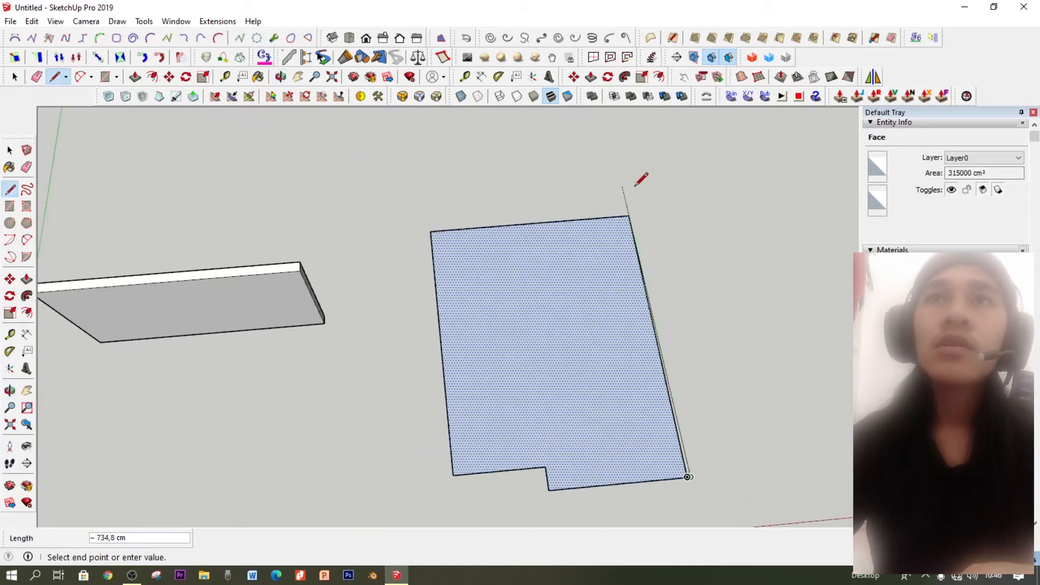
{"action": "scroll", "coordinate": [632, 217], "scroll_direction": "up", "scroll_amount": 3}
{"action": "mouse_move", "coordinate": [623, 228]}
{"action": "middle_mouse_down"}
{"action": "mouse_move", "coordinate": [614, 232]}
{"action": "mouse_move", "coordinate": [623, 234]}
{"action": "middle_mouse_up"}
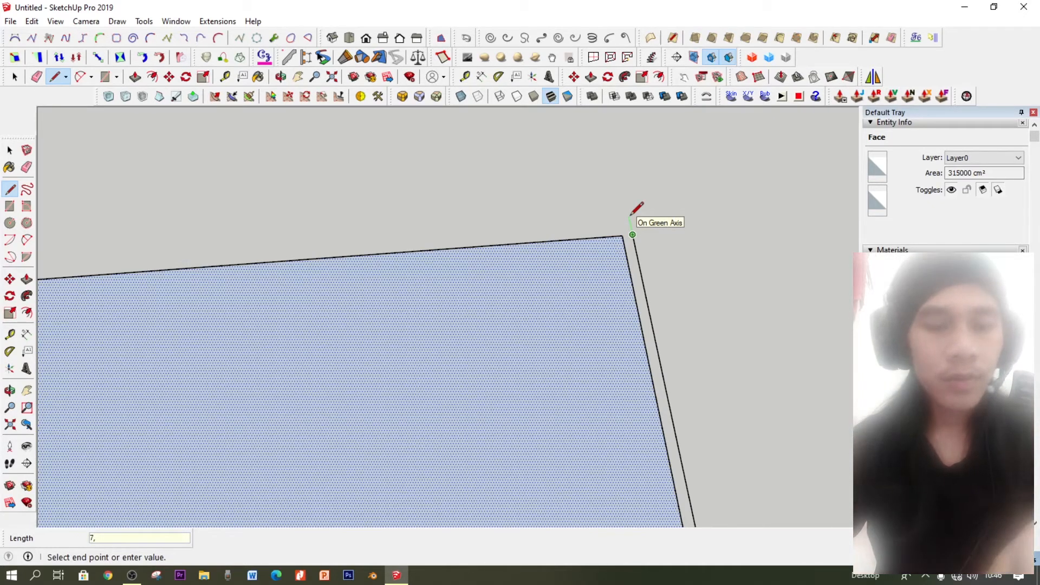
{"action": "type", "text": "5"}
{"action": "key", "text": "Return"}
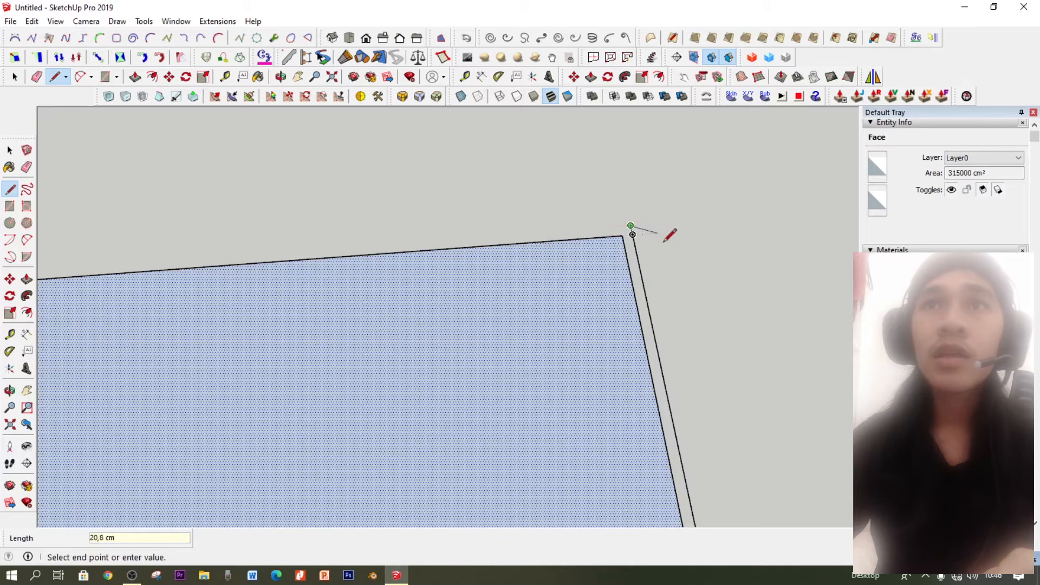
Draw the outer line along the red axis, parallel to the face's far edge, to the opposite far corner
{"action": "scroll", "coordinate": [668, 233], "scroll_direction": "down", "scroll_amount": 5}
{"action": "scroll", "coordinate": [383, 248], "scroll_direction": "up", "scroll_amount": 5}
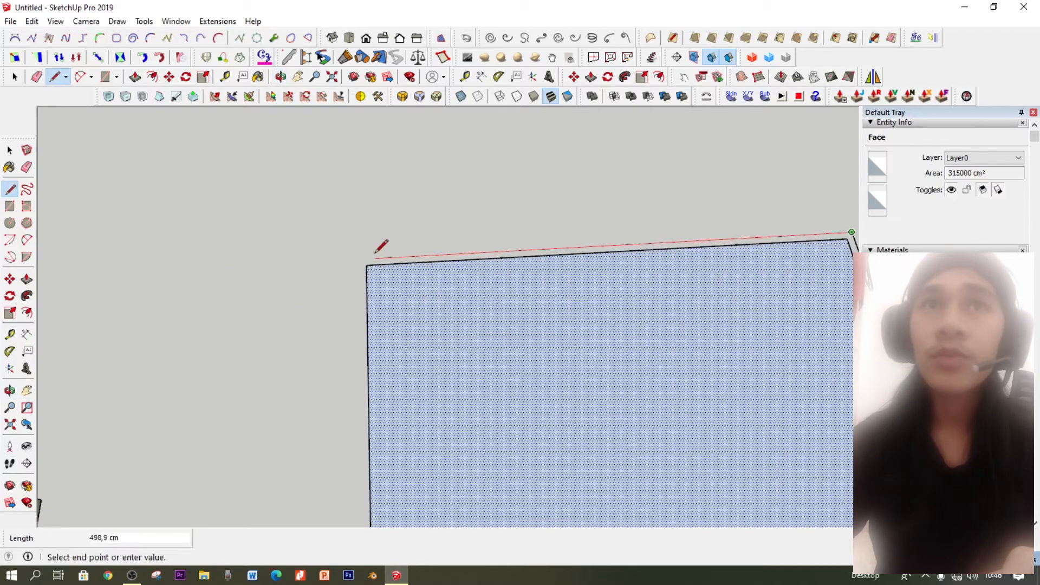
{"action": "left_click", "coordinate": [367, 259]}
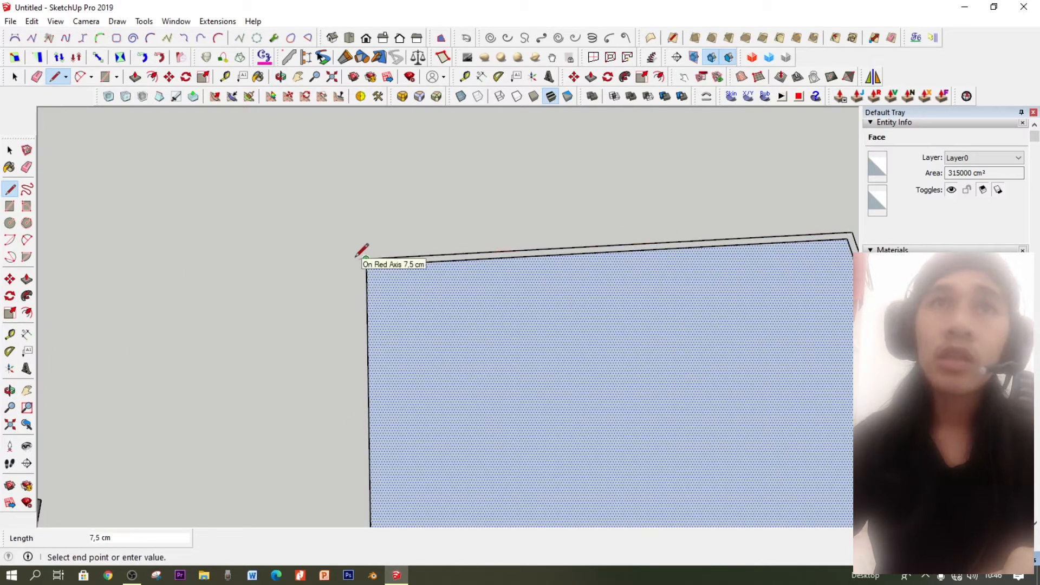
Draw the outer line parallel to the face's other long side and extend it 7.5 cm past the near corner
{"action": "scroll", "coordinate": [390, 281], "scroll_direction": "down", "scroll_amount": 5}
{"action": "middle_click_drag", "start_coordinate": [395, 278], "coordinate": [414, 336]}
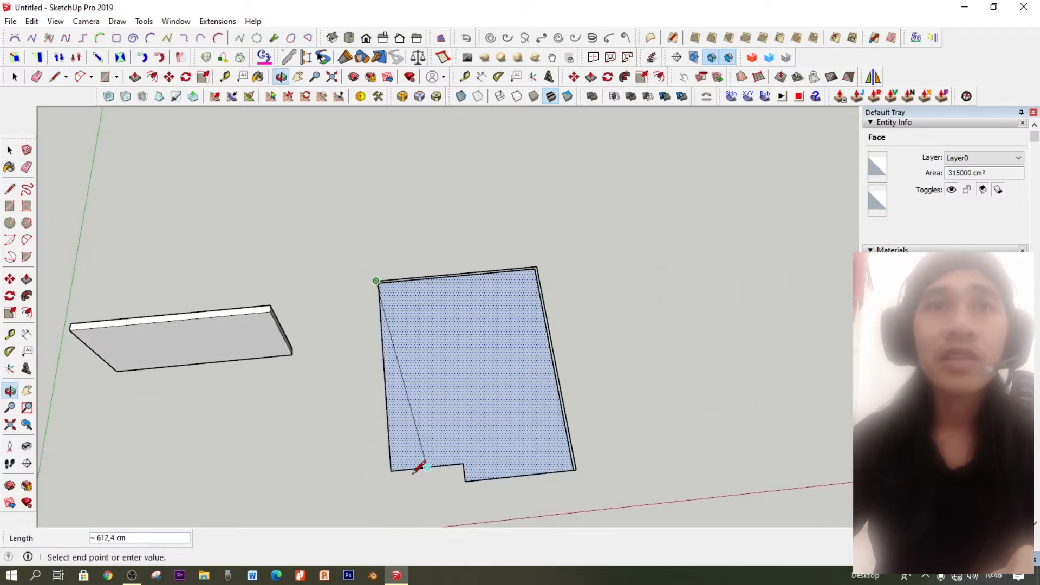
{"action": "scroll", "coordinate": [417, 471], "scroll_direction": "up", "scroll_amount": 3}
{"action": "middle_click_drag", "start_coordinate": [385, 457], "coordinate": [386, 460]}
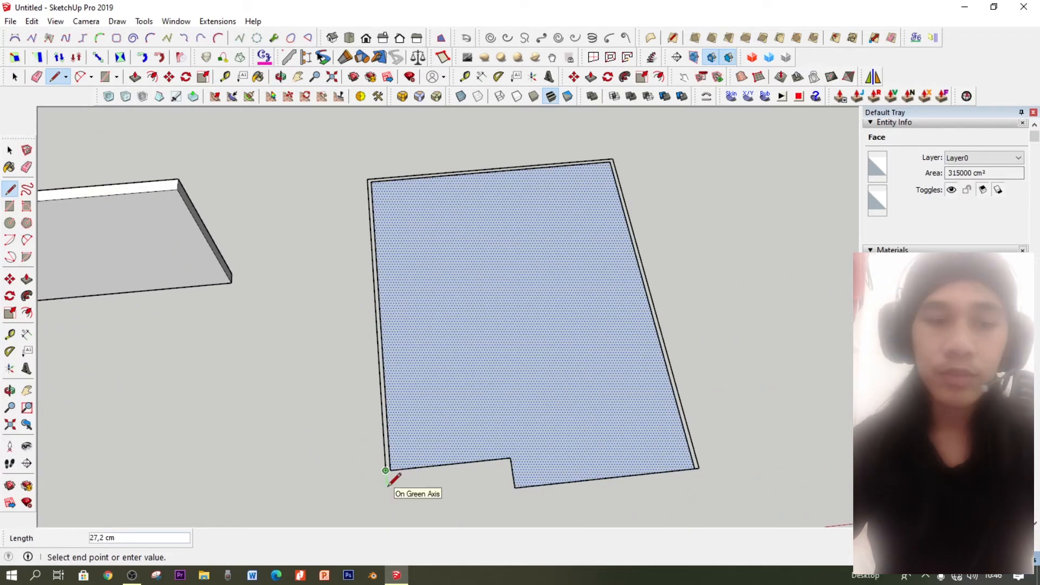
{"action": "type", "text": "5"}
{"action": "key", "text": "Return"}
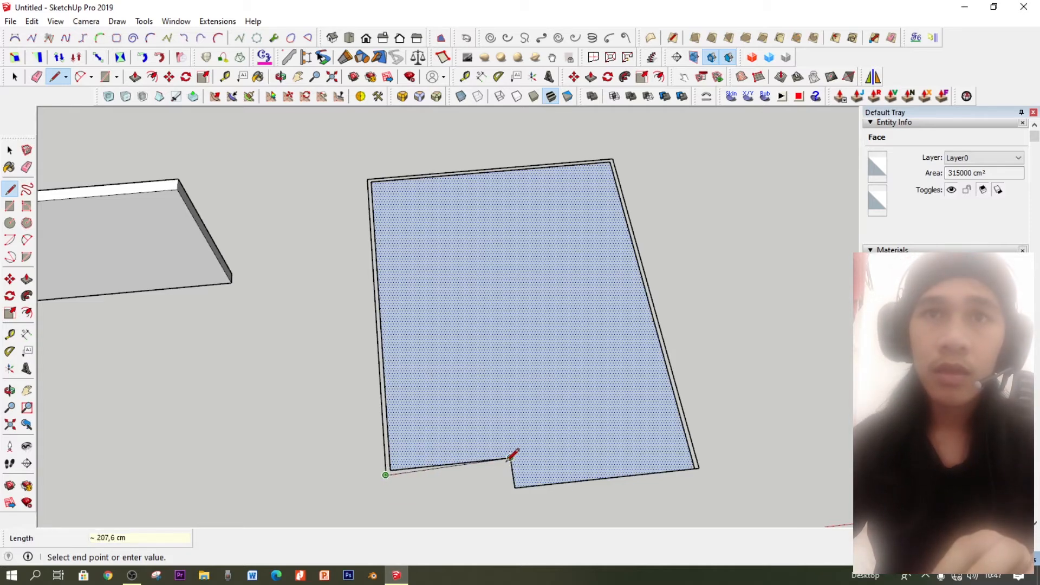
Draw a 7.5 cm line along the red axis from the outer line's end and a 7.5 cm line back to the face's corner
{"action": "type", "text": "7,5"}
{"action": "key", "text": "Return"}
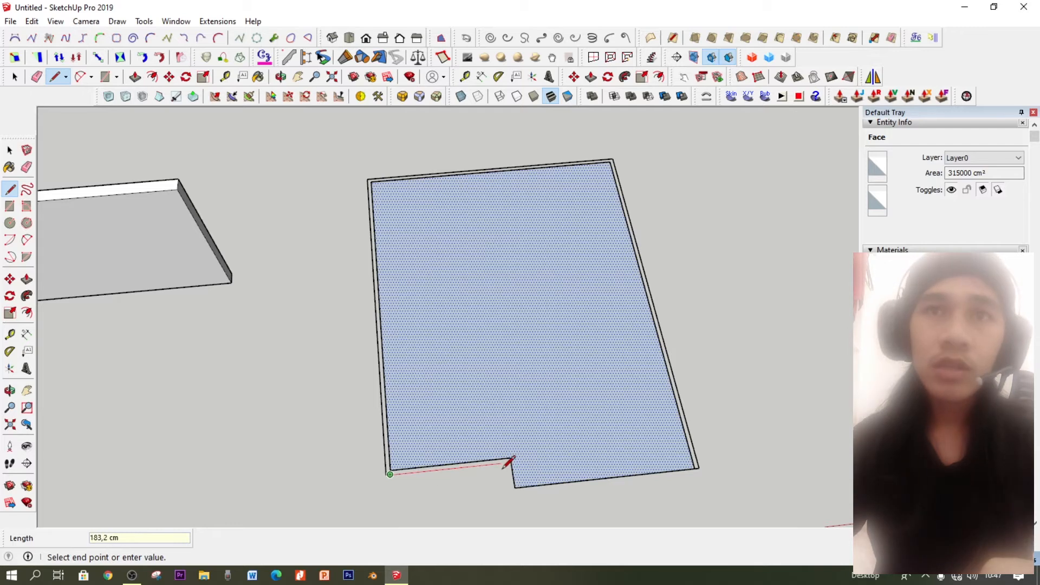
{"action": "type", "text": "7,5"}
{"action": "key", "text": "Return"}
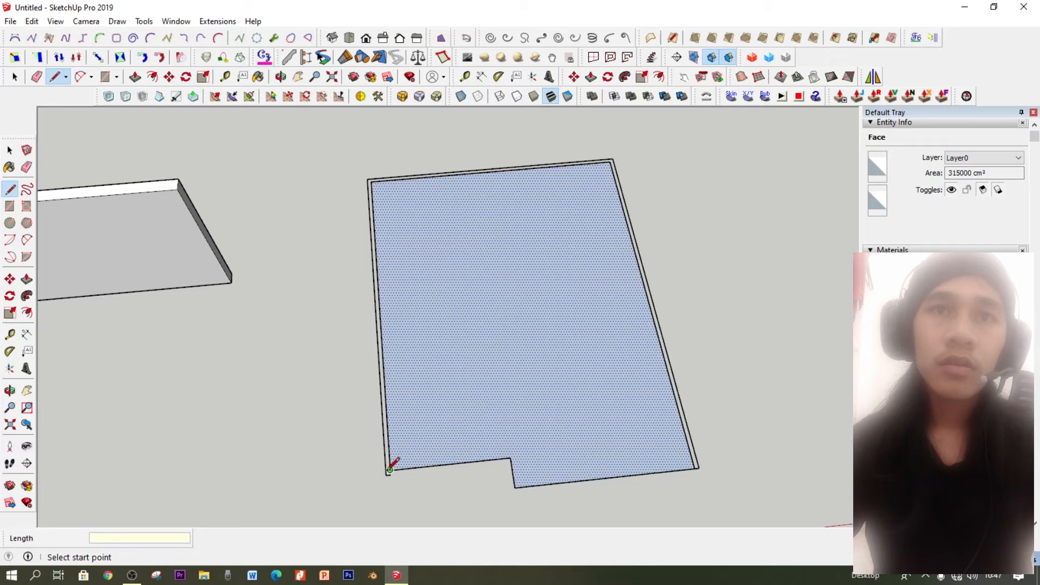
{"action": "scroll", "coordinate": [416, 459], "scroll_direction": "up", "scroll_amount": 4}
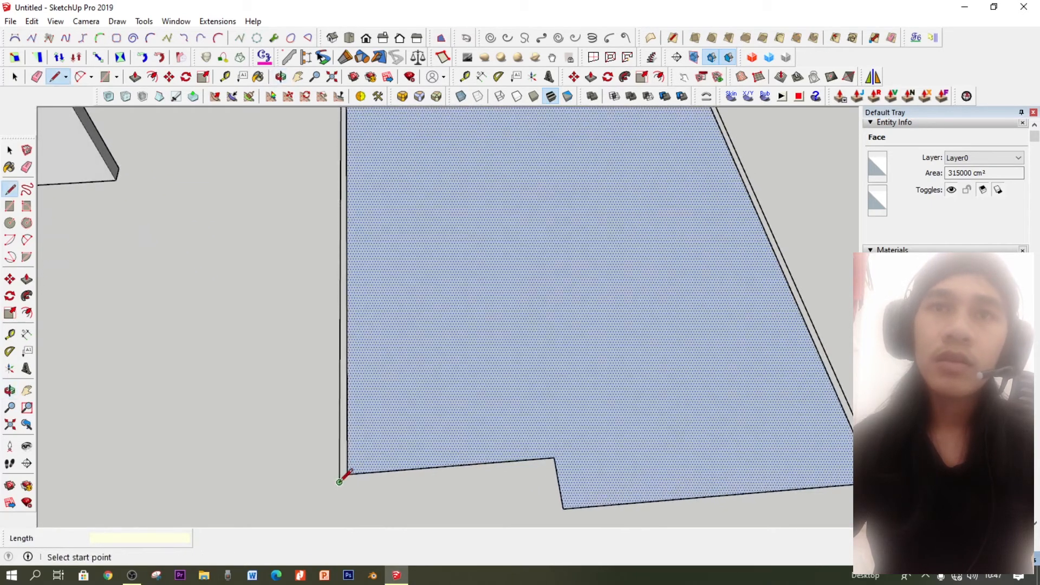
Draw the outer lines around the notch and along the near edges, 7.5 cm outside the face, closing the wall border
{"action": "left_click", "coordinate": [555, 464]}
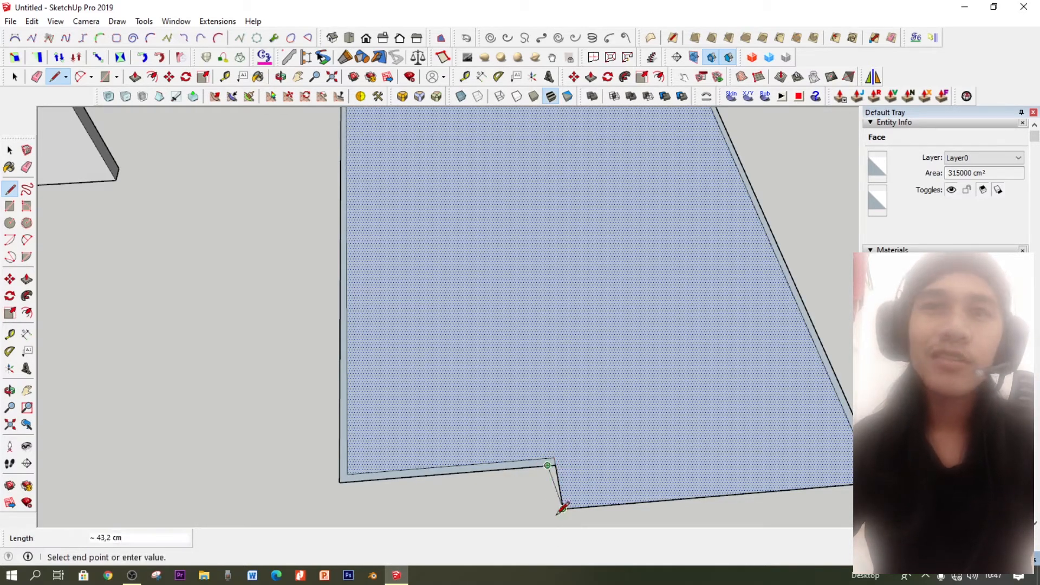
{"action": "scroll", "coordinate": [511, 452], "scroll_direction": "down", "scroll_amount": 3}
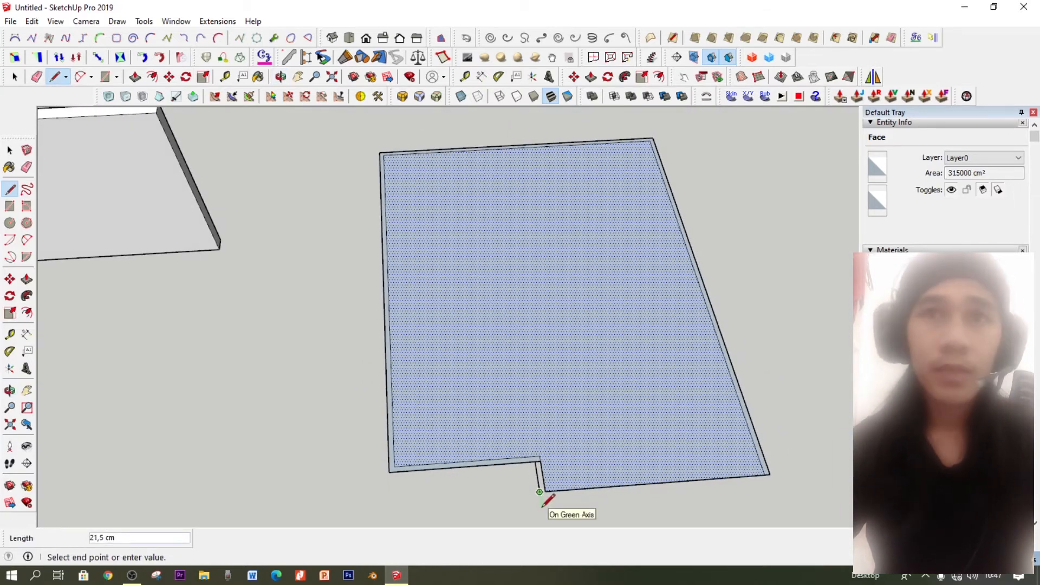
{"action": "type", "text": "7,5"}
{"action": "key", "text": "Return"}
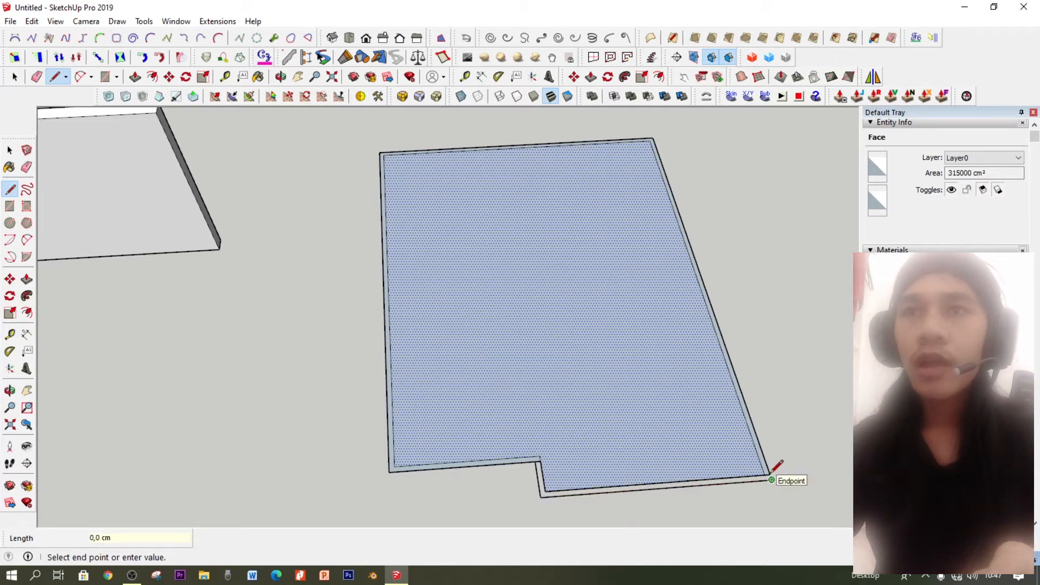
{"action": "left_click", "coordinate": [10, 151]}
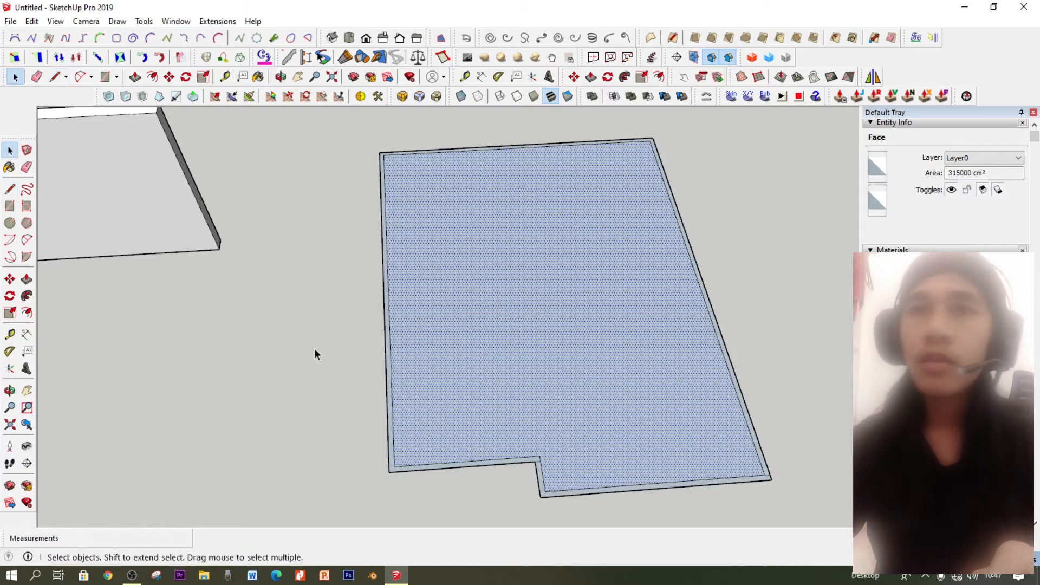
Erase the leftover short lines that cross the wall border at the floor outline's corners
{"action": "scroll", "coordinate": [790, 467], "scroll_direction": "up", "scroll_amount": 5}
{"action": "scroll", "coordinate": [726, 449], "scroll_direction": "up", "scroll_amount": 1}
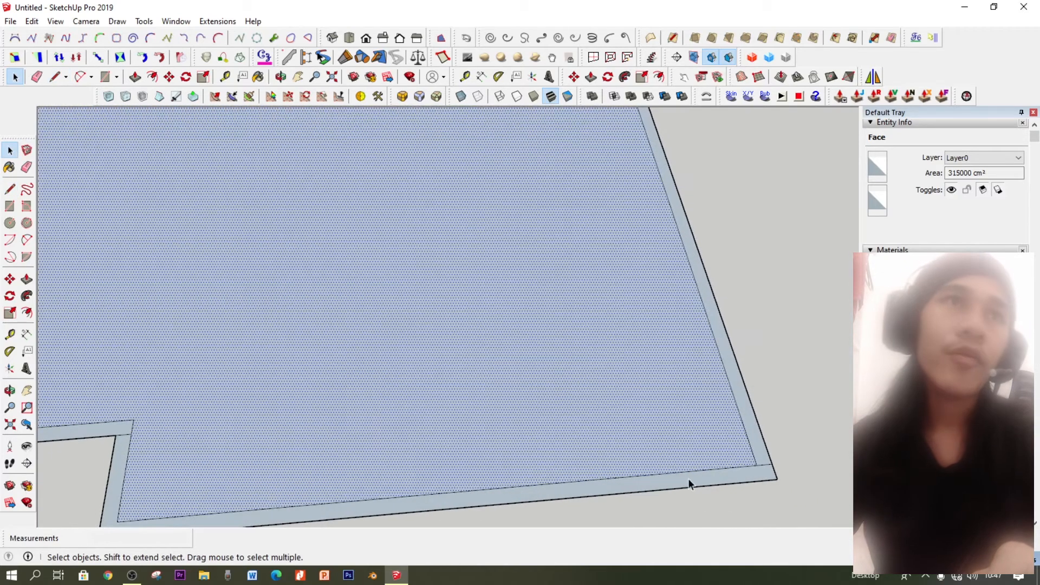
{"action": "left_click", "coordinate": [26, 168]}
{"action": "scroll", "coordinate": [648, 416], "scroll_direction": "down", "scroll_amount": 4}
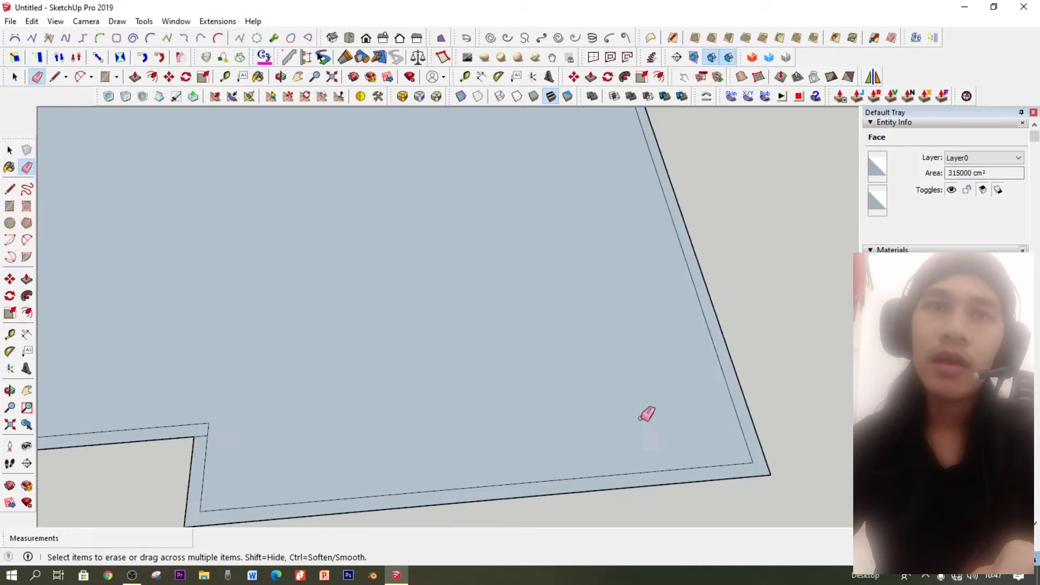
{"action": "scroll", "coordinate": [343, 425], "scroll_direction": "up", "scroll_amount": 2}
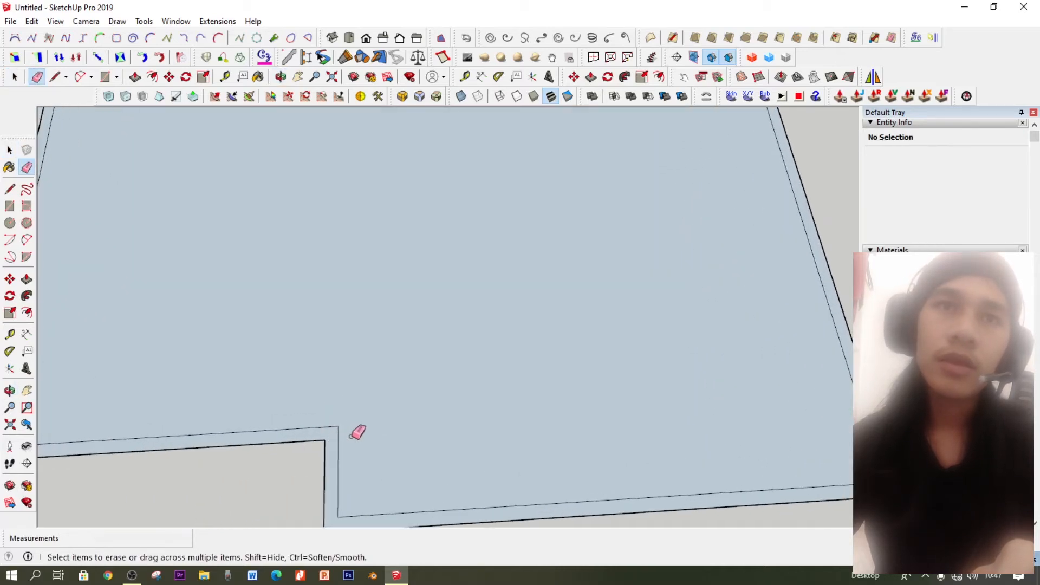
{"action": "scroll", "coordinate": [357, 432], "scroll_direction": "down", "scroll_amount": 6}
{"action": "middle_click_drag", "start_coordinate": [535, 485], "coordinate": [562, 391]}
{"action": "key", "text": "e"}
{"action": "scroll", "coordinate": [609, 360], "scroll_direction": "up", "scroll_amount": 5}
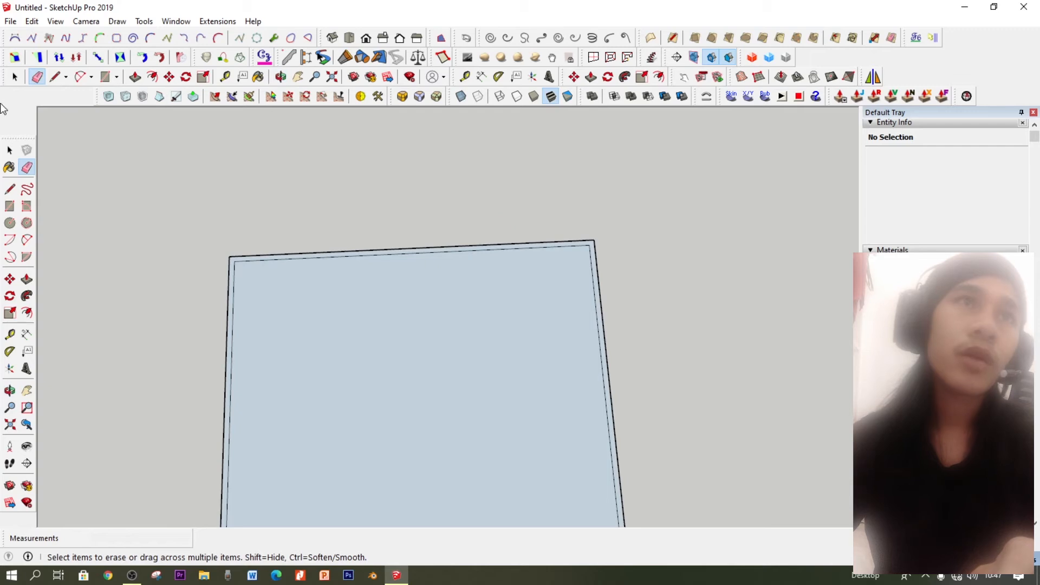
Push/Pull the 7.5 cm border face upward about 289 cm to raise the walls around the floor
{"action": "left_click", "coordinate": [10, 150]}
{"action": "scroll", "coordinate": [146, 194], "scroll_direction": "down", "scroll_amount": 3}
{"action": "mouse_move", "coordinate": [146, 193]}
{"action": "middle_mouse_down"}
{"action": "mouse_move", "coordinate": [207, 193]}
{"action": "mouse_move", "coordinate": [191, 372]}
{"action": "middle_mouse_up"}
{"action": "scroll", "coordinate": [191, 371], "scroll_direction": "up", "scroll_amount": 5}
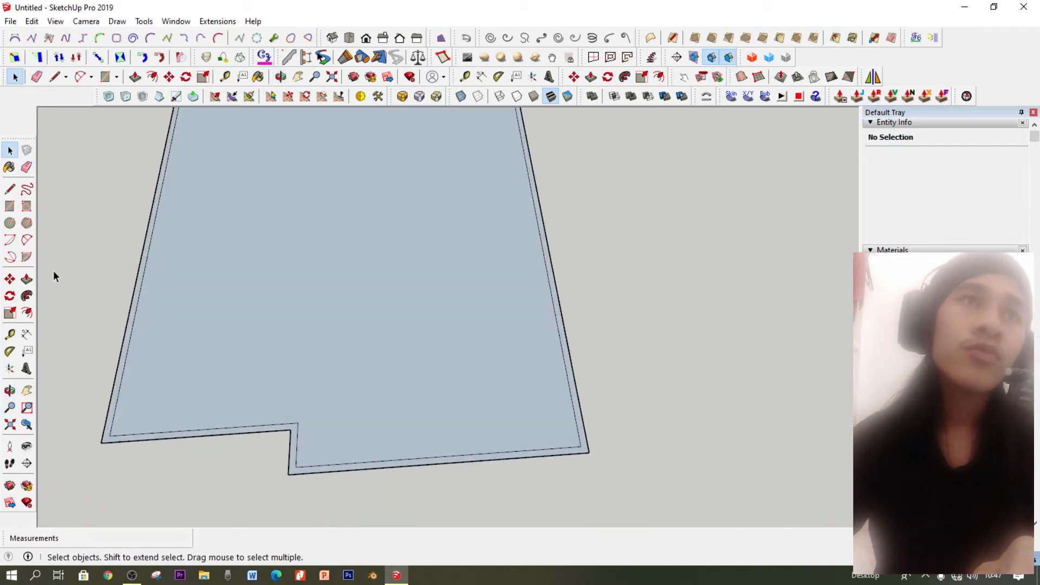
{"action": "left_click", "coordinate": [26, 279]}
{"action": "left_click", "coordinate": [120, 437]}
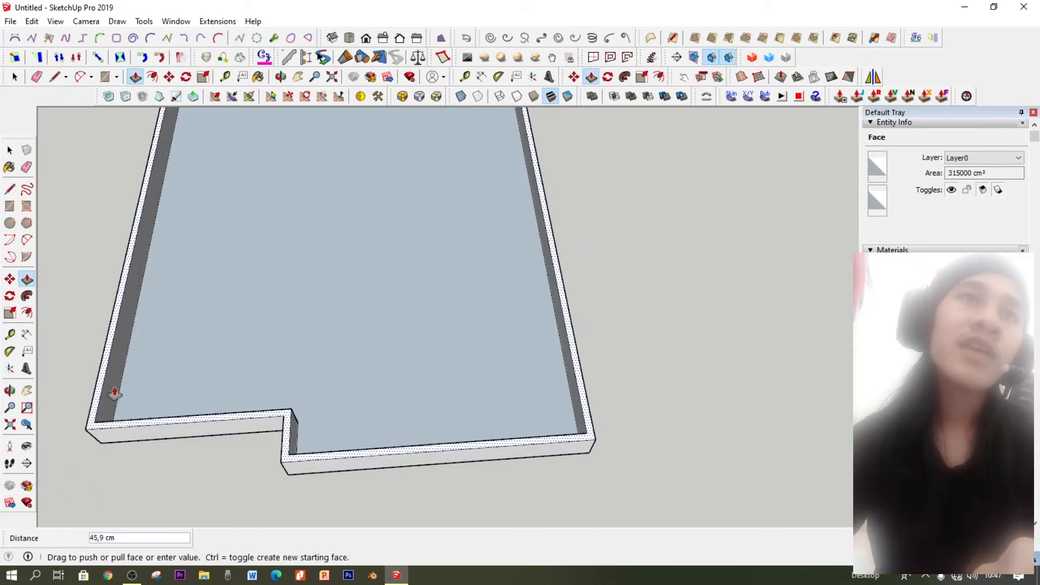
{"action": "scroll", "coordinate": [383, 343], "scroll_direction": "down", "scroll_amount": 5}
{"action": "middle_click_drag", "start_coordinate": [383, 344], "coordinate": [383, 220]}
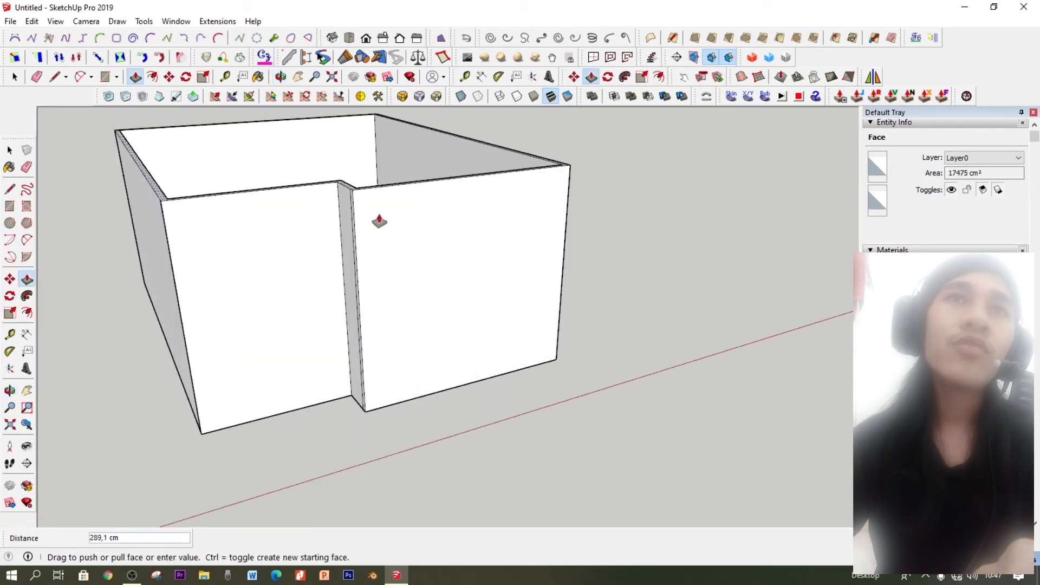
{"action": "left_click", "coordinate": [310, 216]}
{"action": "key", "text": "space"}
Erase the extra vertical lines beside the outer wall corners, including the one at the stepped corner
{"action": "middle_click_drag", "start_coordinate": [379, 260], "coordinate": [409, 281]}
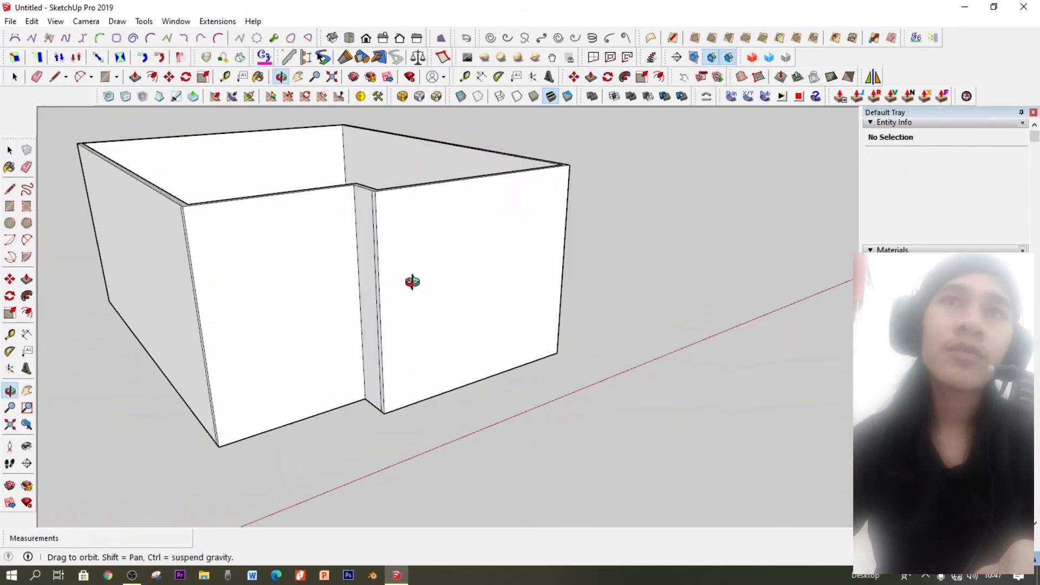
{"action": "scroll", "coordinate": [627, 230], "scroll_direction": "up", "scroll_amount": 4}
{"action": "scroll", "coordinate": [378, 300], "scroll_direction": "up", "scroll_amount": 2}
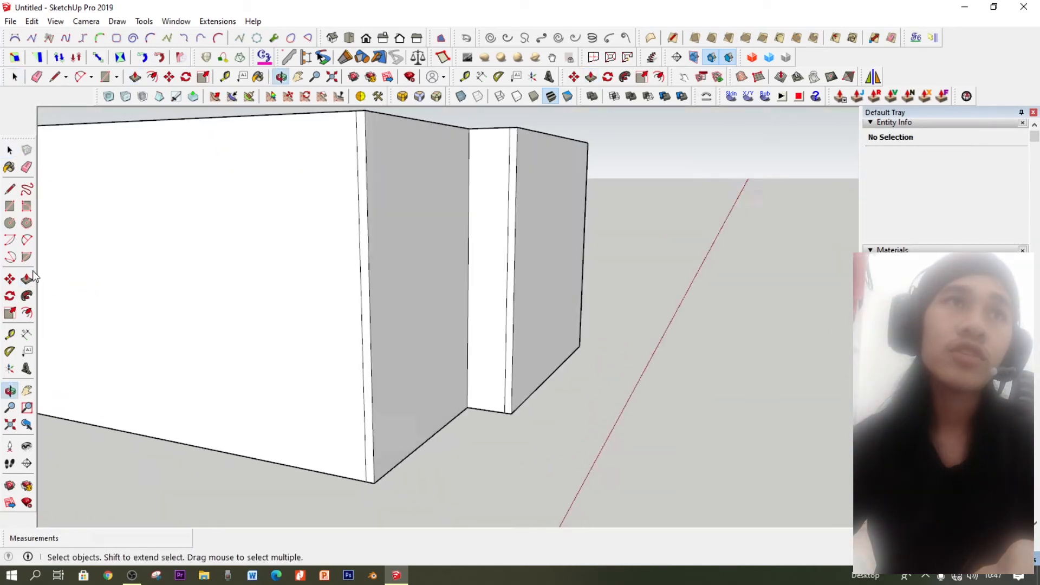
{"action": "left_click", "coordinate": [27, 168]}
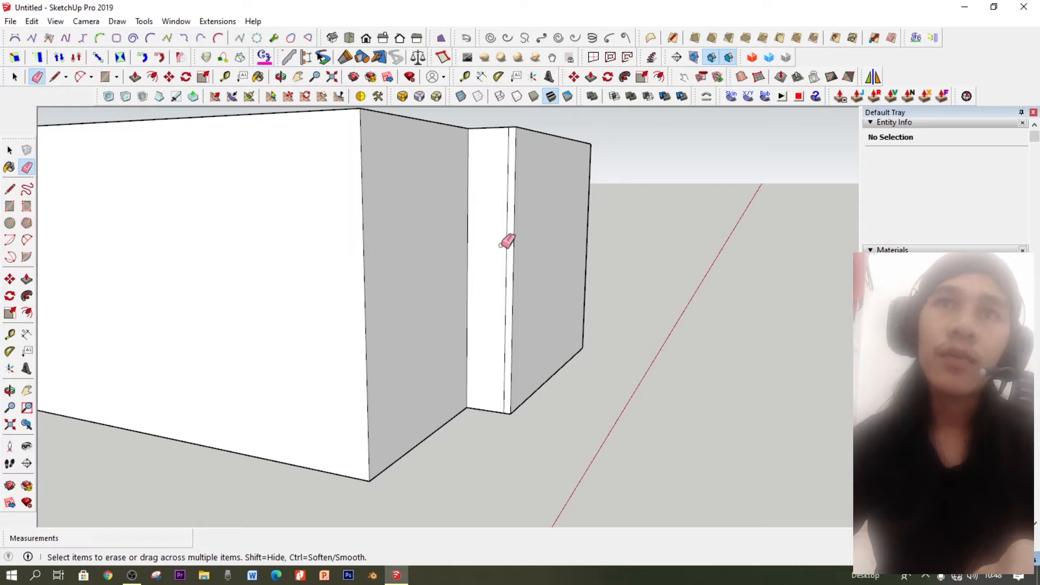
{"action": "middle_click_drag", "start_coordinate": [514, 248], "coordinate": [50, 219]}
{"action": "middle_click_drag", "start_coordinate": [674, 446], "coordinate": [695, 293]}
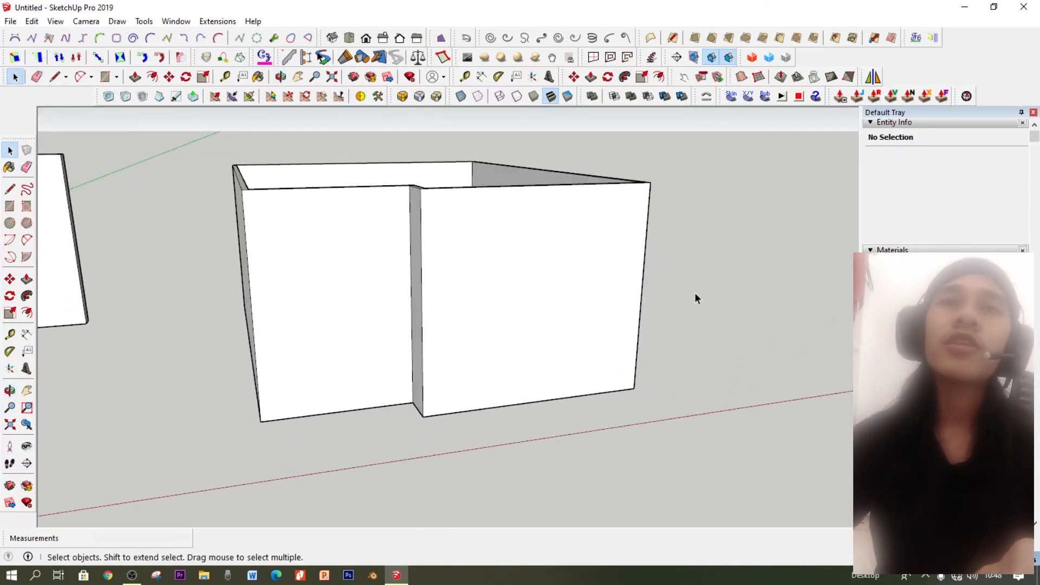
Draw a door outline 90 cm wide and 210 cm tall on the recessed front wall, starting 7.5 cm from the inner corner
{"action": "scroll", "coordinate": [333, 340], "scroll_direction": "up", "scroll_amount": 3}
{"action": "scroll", "coordinate": [400, 292], "scroll_direction": "up", "scroll_amount": 2}
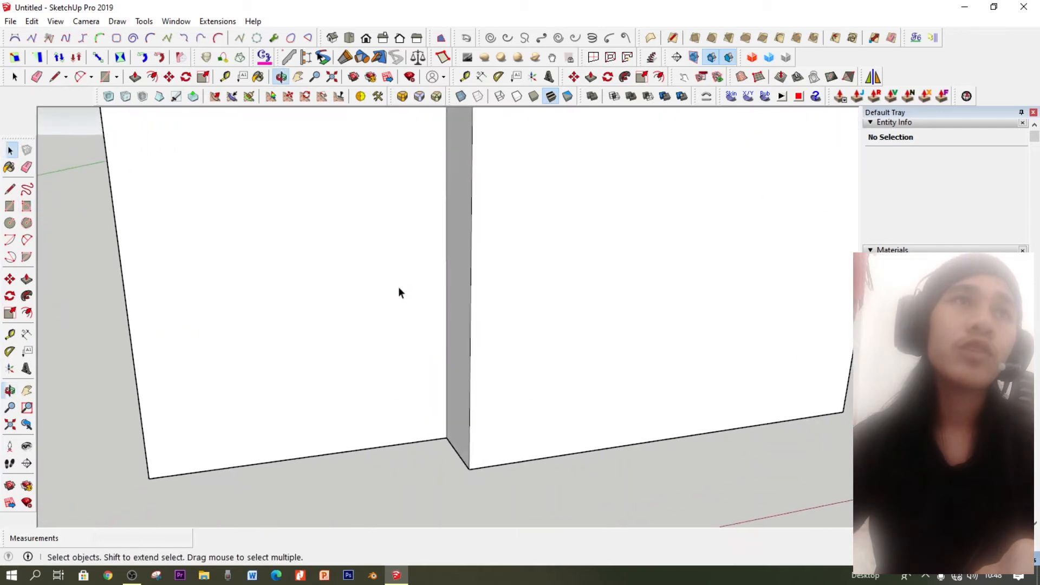
{"action": "left_click", "coordinate": [9, 190]}
{"action": "middle_click_drag", "start_coordinate": [380, 379], "coordinate": [296, 342]}
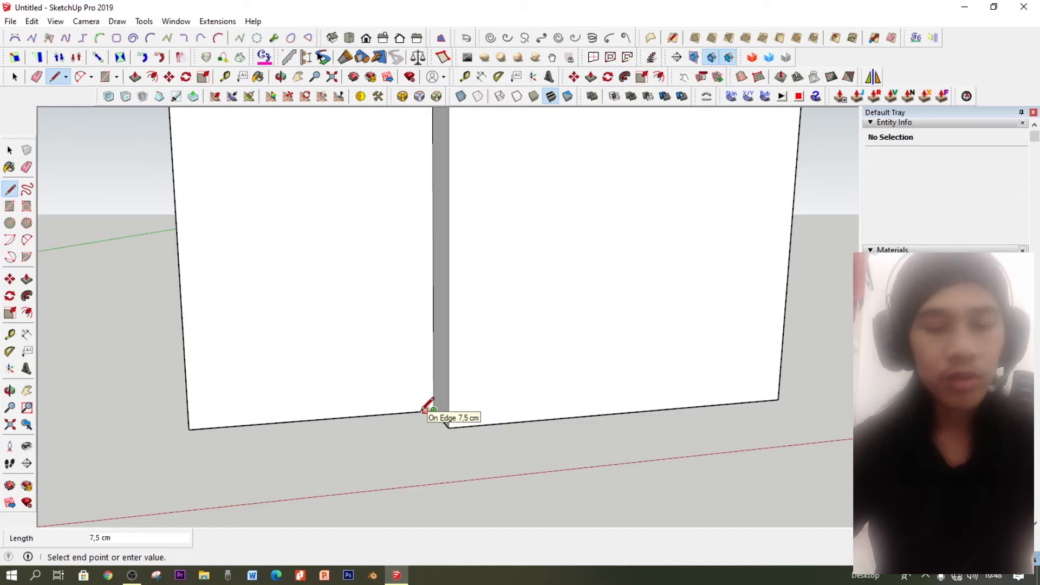
{"action": "left_click", "coordinate": [431, 410]}
{"action": "type", "text": "7"}
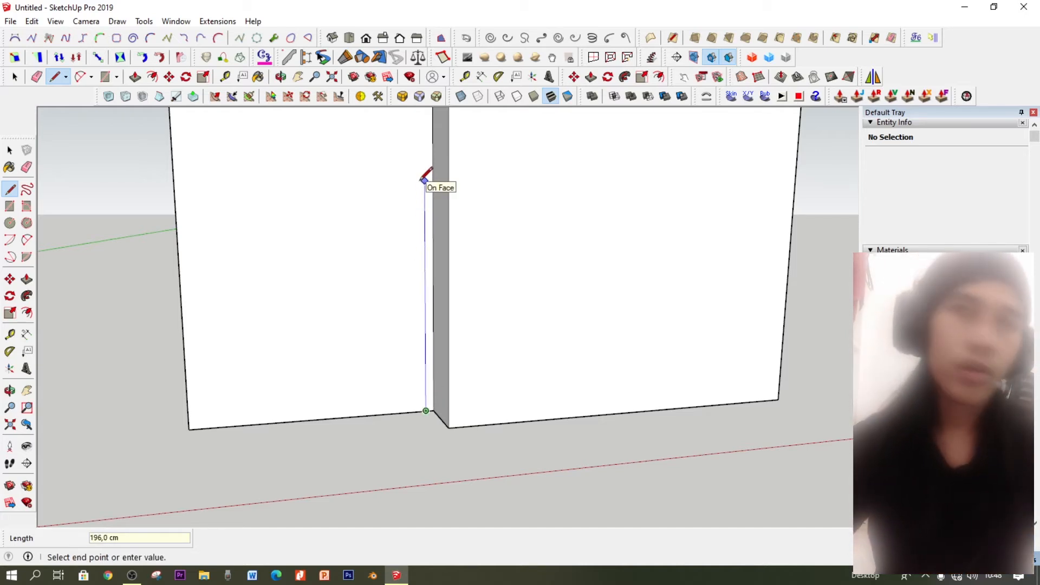
{"action": "type", "text": "270"}
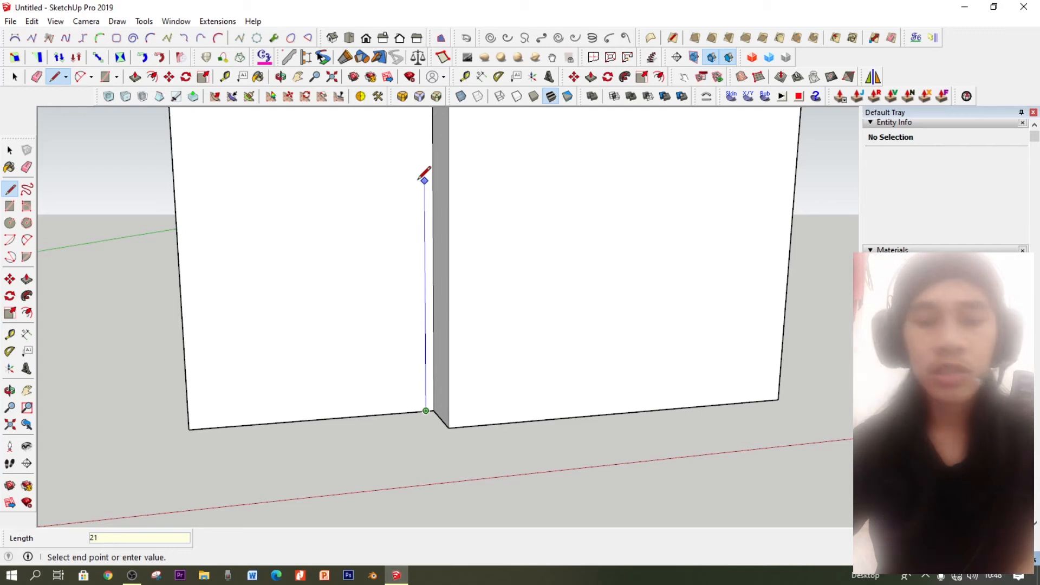
{"action": "key", "text": "Return"}
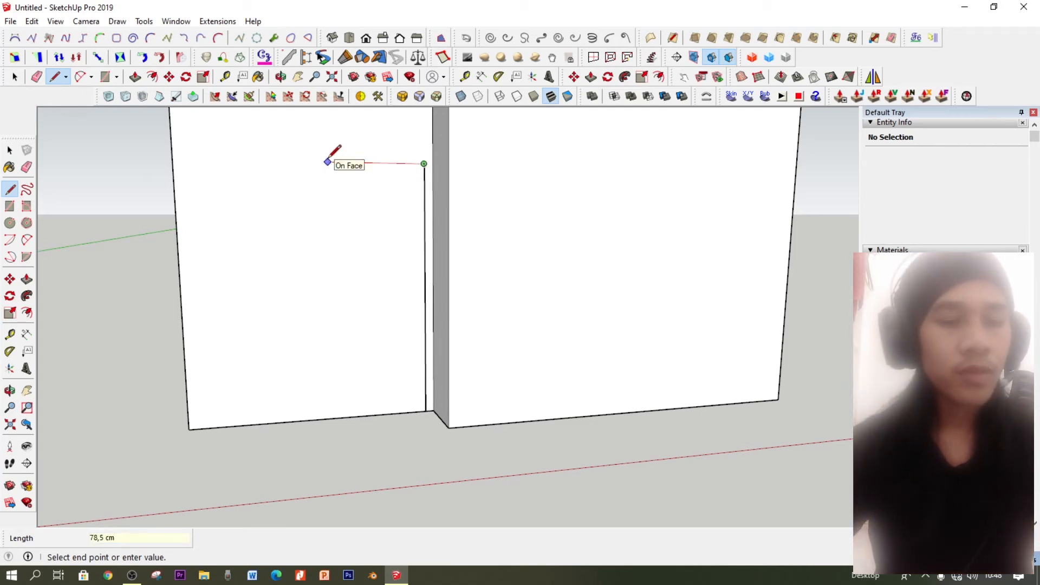
{"action": "key", "text": "BackSpace"}
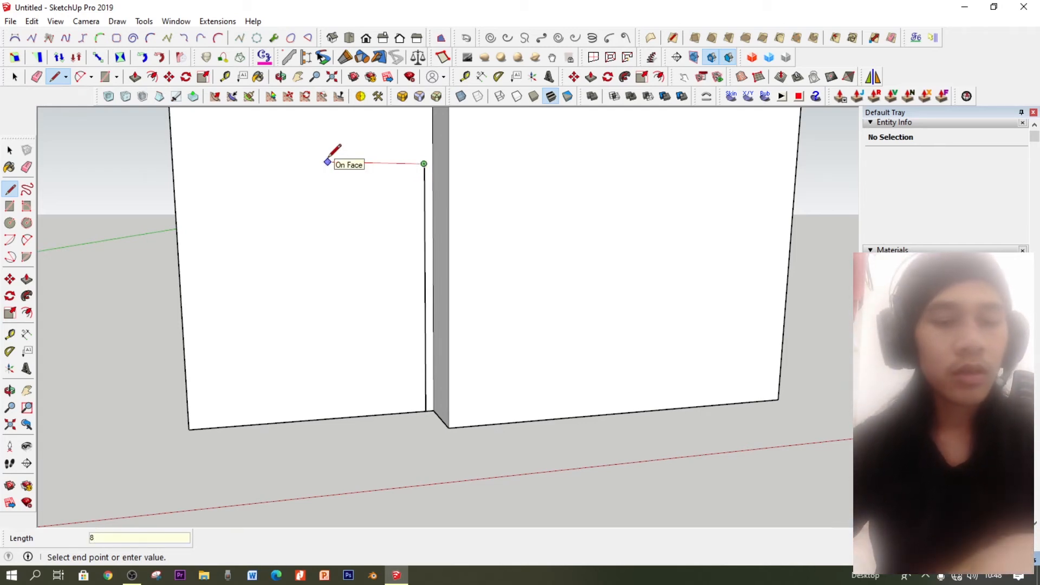
{"action": "type", "text": "90"}
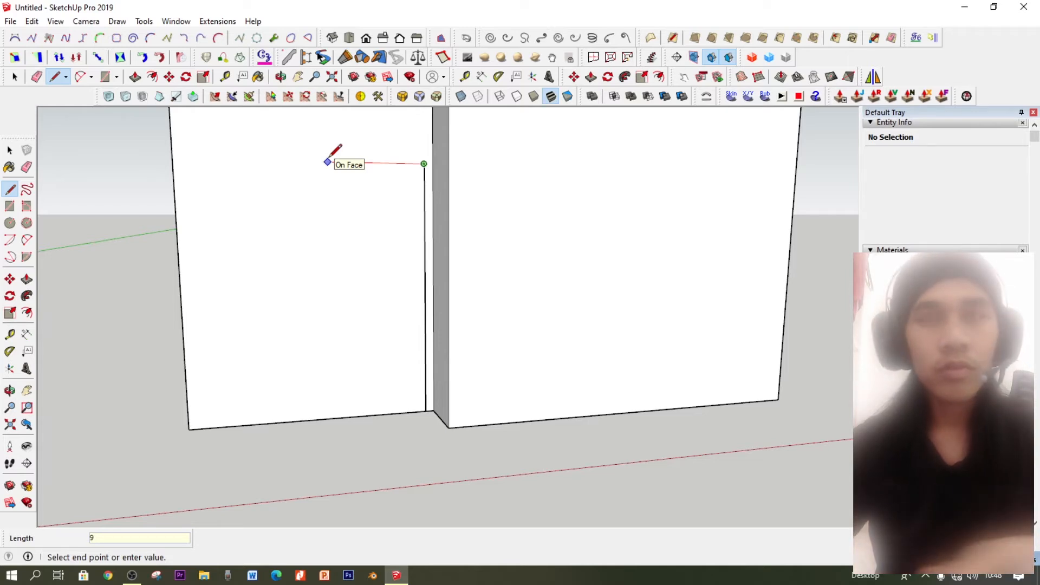
{"action": "key", "text": "Return"}
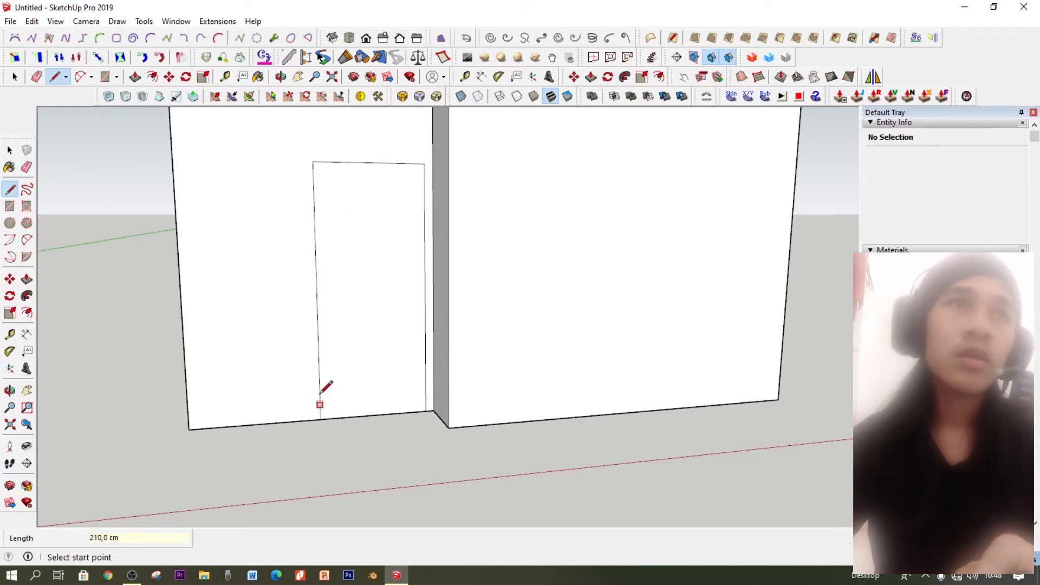
Push/Pull the door face 7.5 cm through the wall to cut the door opening
{"action": "left_click", "coordinate": [27, 279]}
{"action": "middle_click_drag", "start_coordinate": [303, 466], "coordinate": [404, 371]}
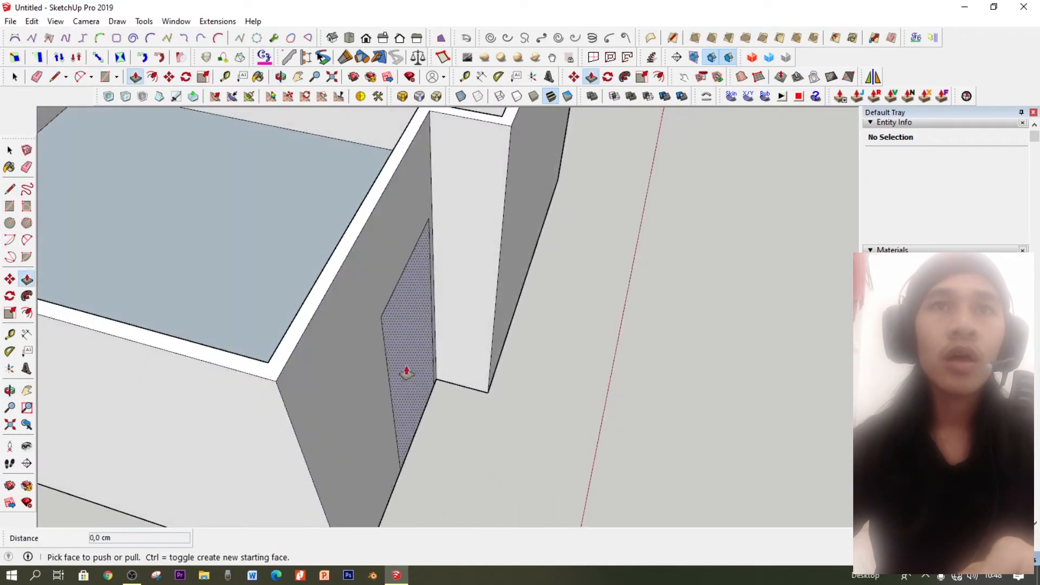
{"action": "left_click", "coordinate": [404, 372]}
{"action": "middle_click_drag", "start_coordinate": [272, 358], "coordinate": [427, 337]}
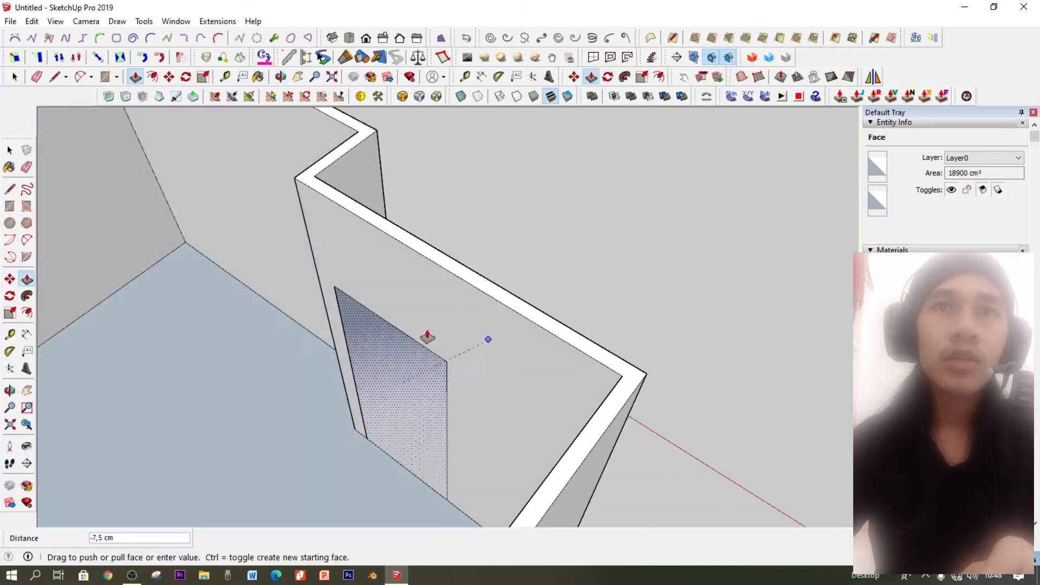
{"action": "double_click", "coordinate": [406, 332]}
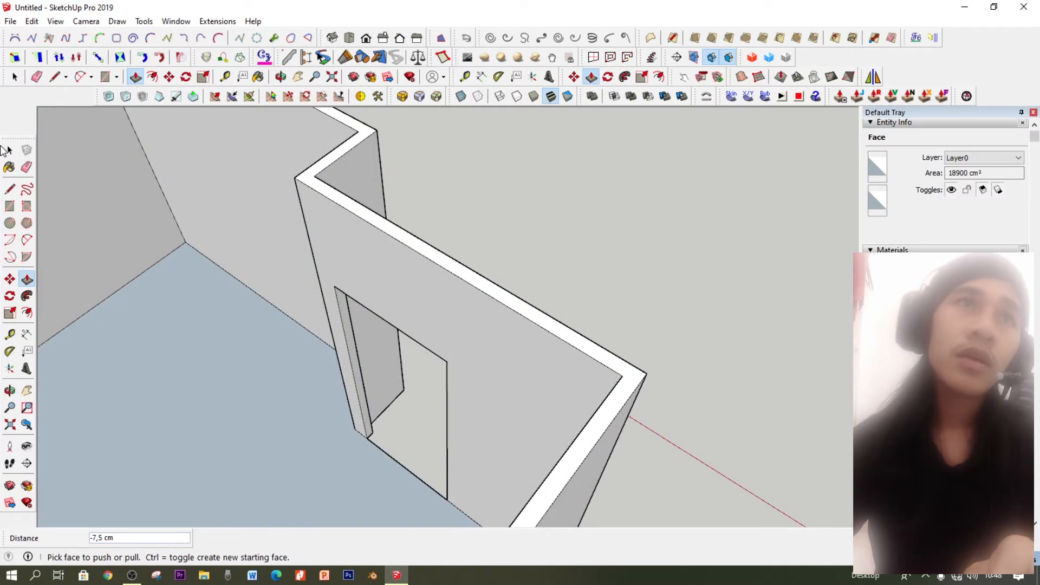
{"action": "left_click", "coordinate": [10, 150]}
Examine the door opening and the walled room from the front and from above
{"action": "middle_click_drag", "start_coordinate": [390, 383], "coordinate": [312, 370]}
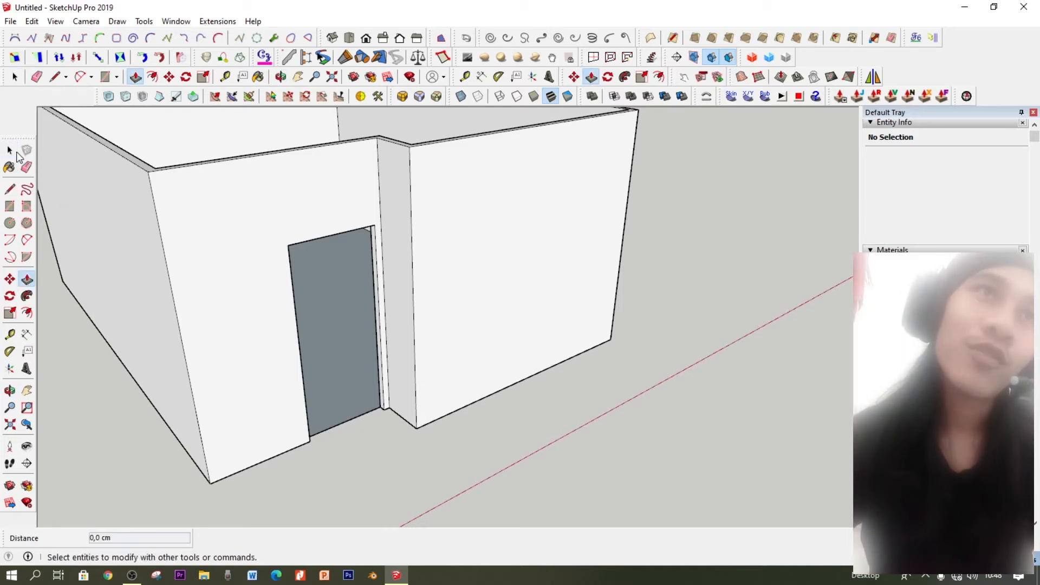
{"action": "left_click", "coordinate": [26, 279]}
{"action": "middle_click_drag", "start_coordinate": [352, 323], "coordinate": [357, 365]}
{"action": "scroll", "coordinate": [370, 405], "scroll_direction": "up", "scroll_amount": 3}
{"action": "scroll", "coordinate": [375, 297], "scroll_direction": "down", "scroll_amount": 5}
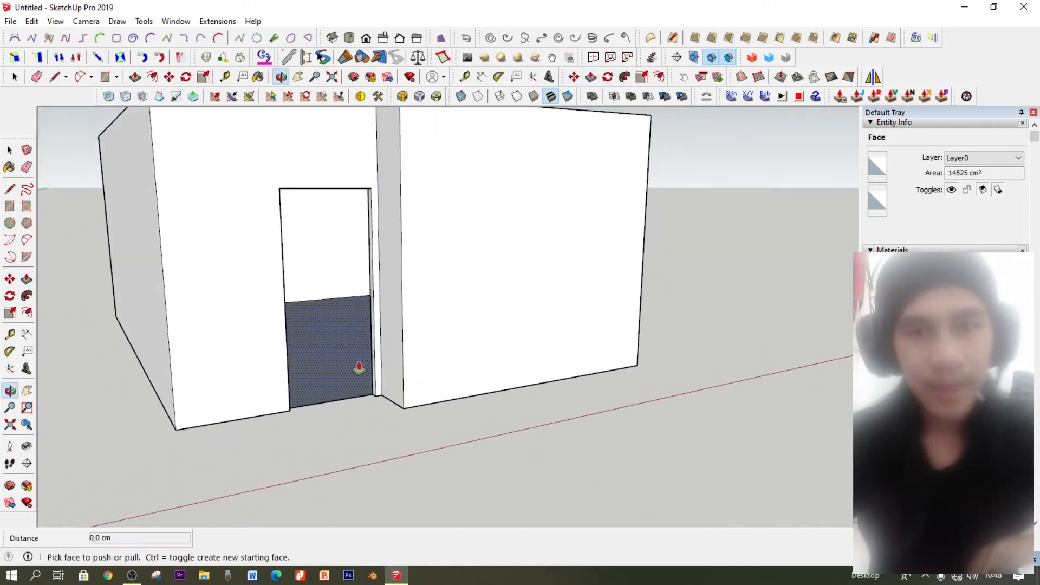
{"action": "middle_click_drag", "start_coordinate": [397, 320], "coordinate": [283, 283]}
{"action": "key", "text": "space"}
{"action": "scroll", "coordinate": [212, 236], "scroll_direction": "down", "scroll_amount": 5}
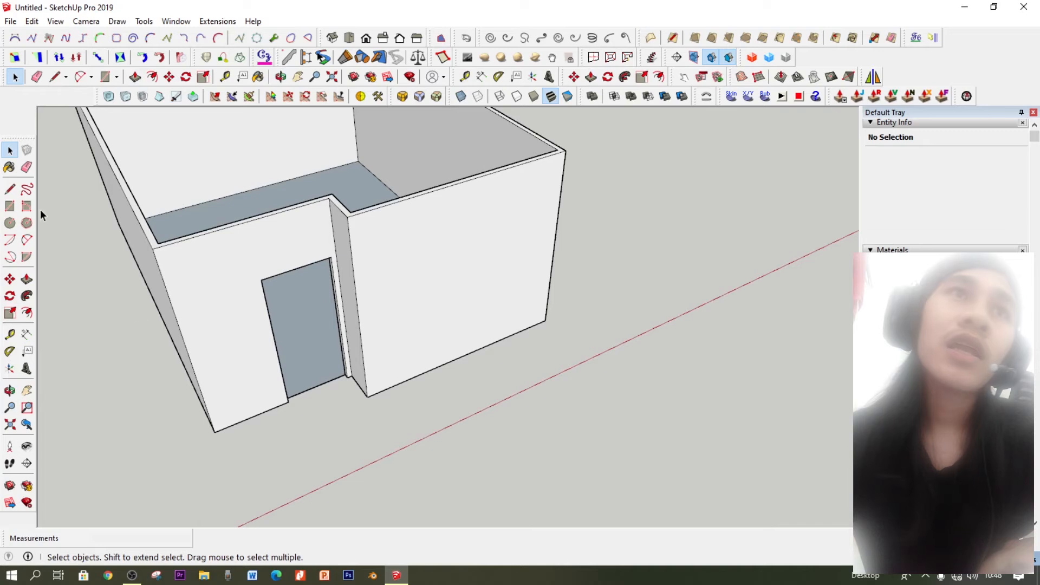
{"action": "scroll", "coordinate": [520, 383], "scroll_direction": "down", "scroll_amount": 3}
{"action": "middle_click_drag", "start_coordinate": [520, 383], "coordinate": [414, 365]}
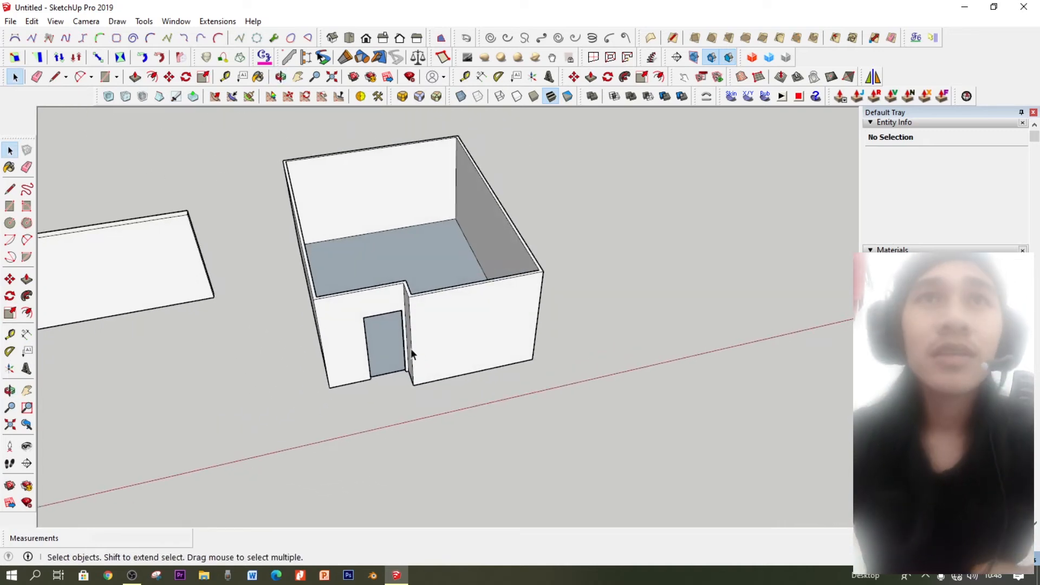
{"action": "middle_click_drag", "start_coordinate": [445, 322], "coordinate": [417, 465]}
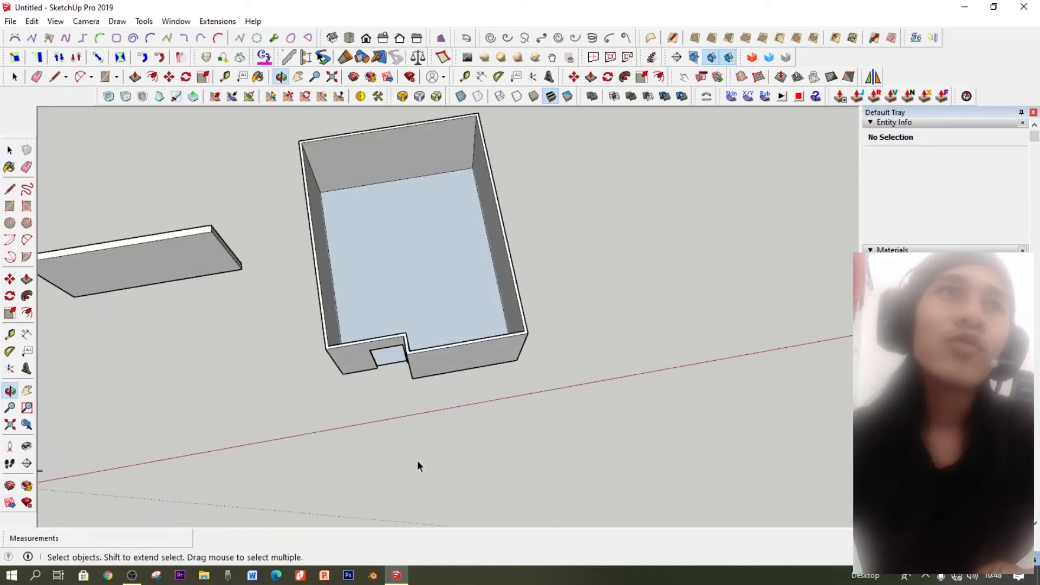
Draw a freehand rectangle on the ground beside the walled room, with its long side along the green axis
{"action": "left_click", "coordinate": [10, 212]}
{"action": "middle_click_drag", "start_coordinate": [379, 271], "coordinate": [583, 300]}
{"action": "left_click", "coordinate": [678, 182]}
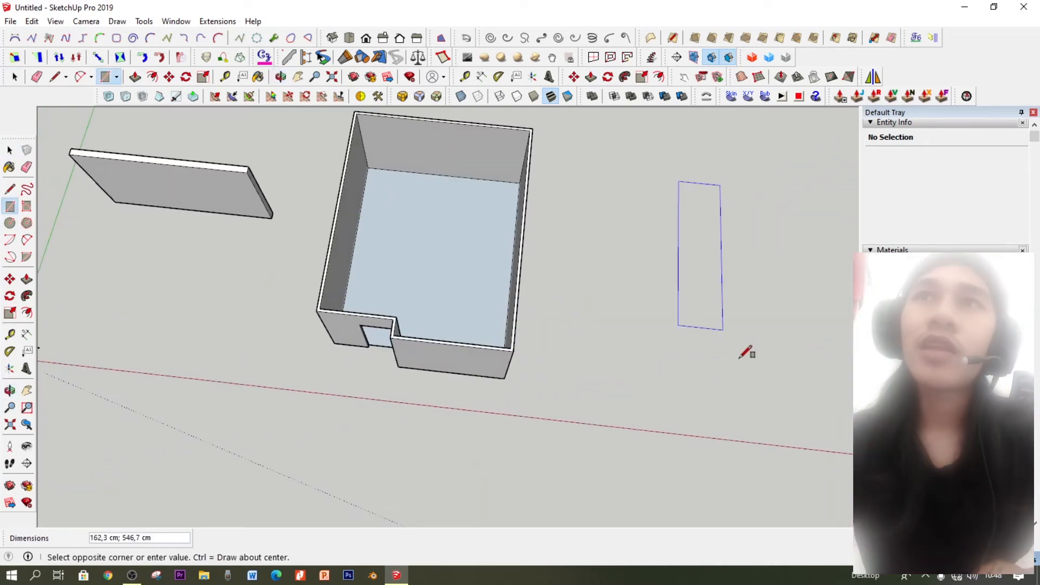
{"action": "left_click", "coordinate": [792, 393]}
{"action": "middle_click_drag", "start_coordinate": [379, 314], "coordinate": [416, 328]}
{"action": "scroll", "coordinate": [415, 328], "scroll_direction": "down", "scroll_amount": 5}
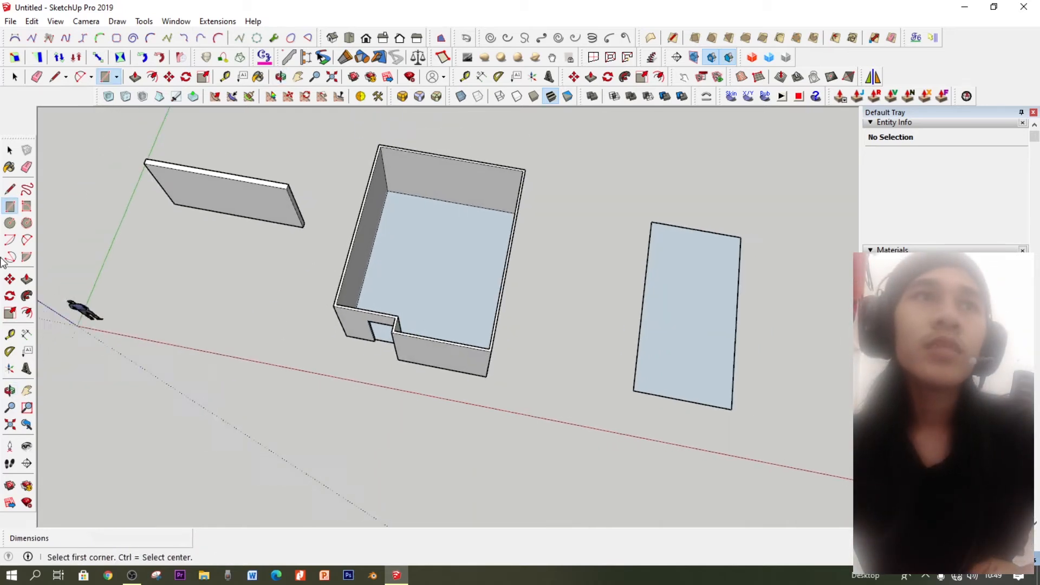
Draw a 15 cm wide border outline outside two adjoining edges of the ground rectangle, along its front and one long side
{"action": "left_click", "coordinate": [10, 190]}
{"action": "middle_click_drag", "start_coordinate": [538, 344], "coordinate": [515, 357]}
{"action": "scroll", "coordinate": [511, 362], "scroll_direction": "up", "scroll_amount": 6}
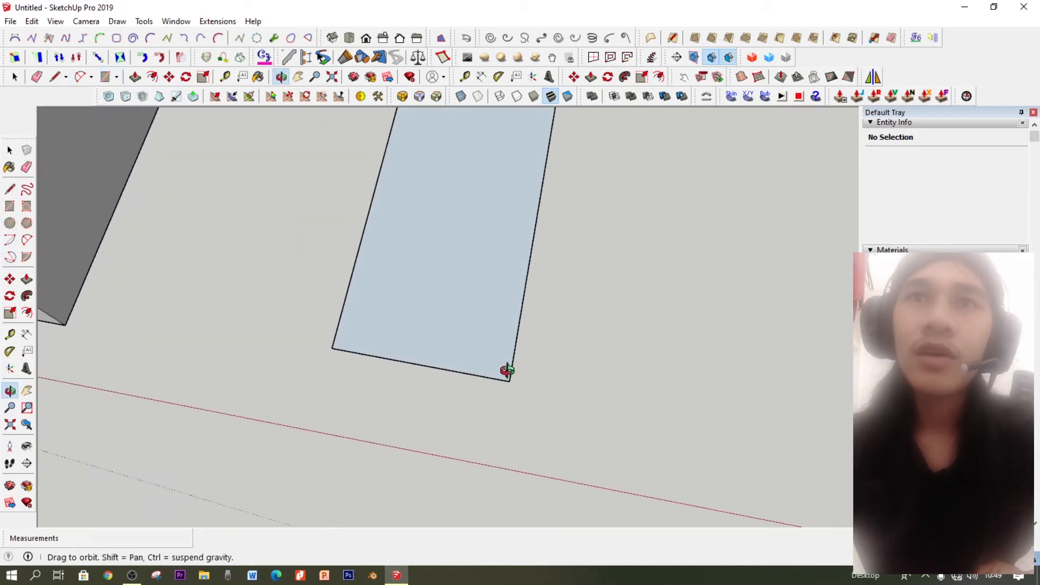
{"action": "type", "text": "15"}
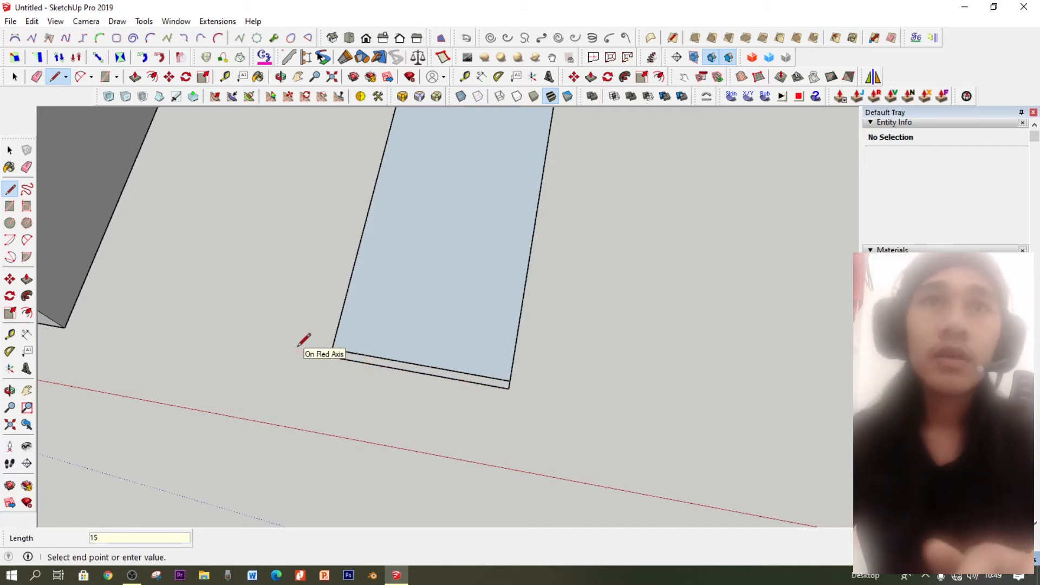
{"action": "middle_click_drag", "start_coordinate": [302, 344], "coordinate": [426, 222]}
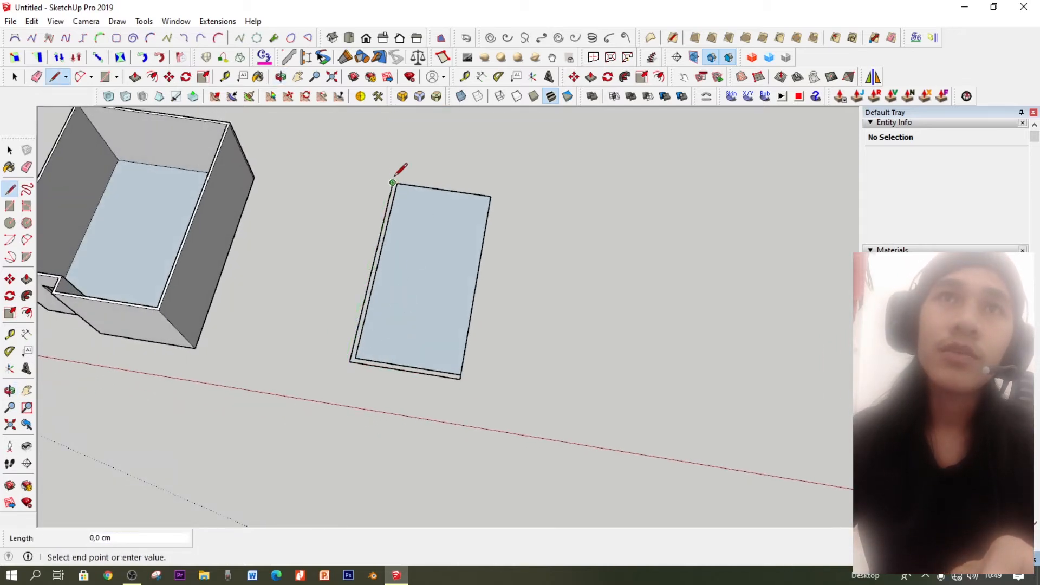
{"action": "scroll", "coordinate": [485, 355], "scroll_direction": "up", "scroll_amount": 5}
Push/Pull the L-shaped border face upward about 324 cm into a two-sided wall
{"action": "key", "text": "p"}
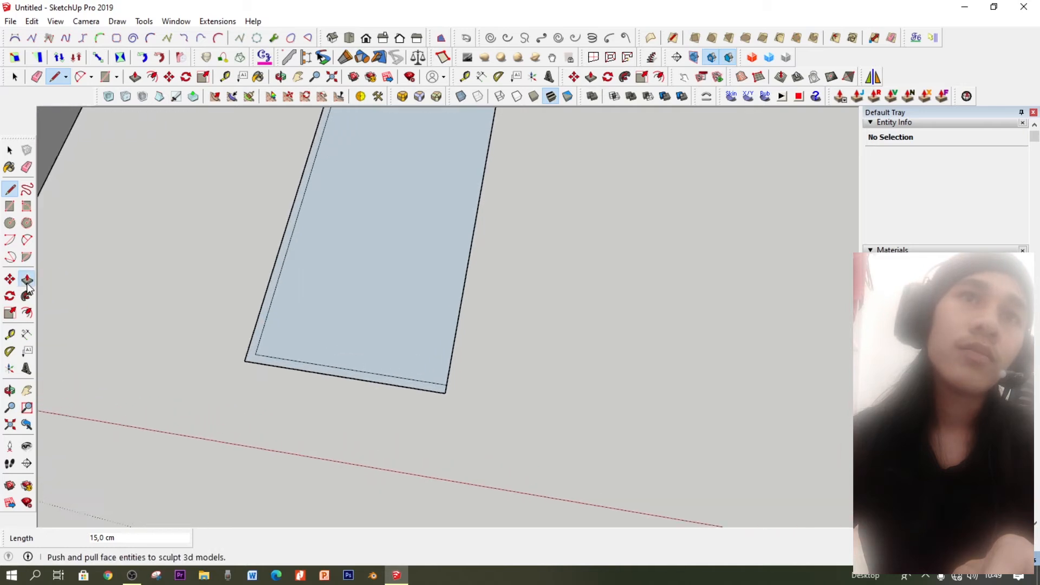
{"action": "left_click_drag", "start_coordinate": [239, 368], "coordinate": [221, 239]}
{"action": "key", "text": "space"}
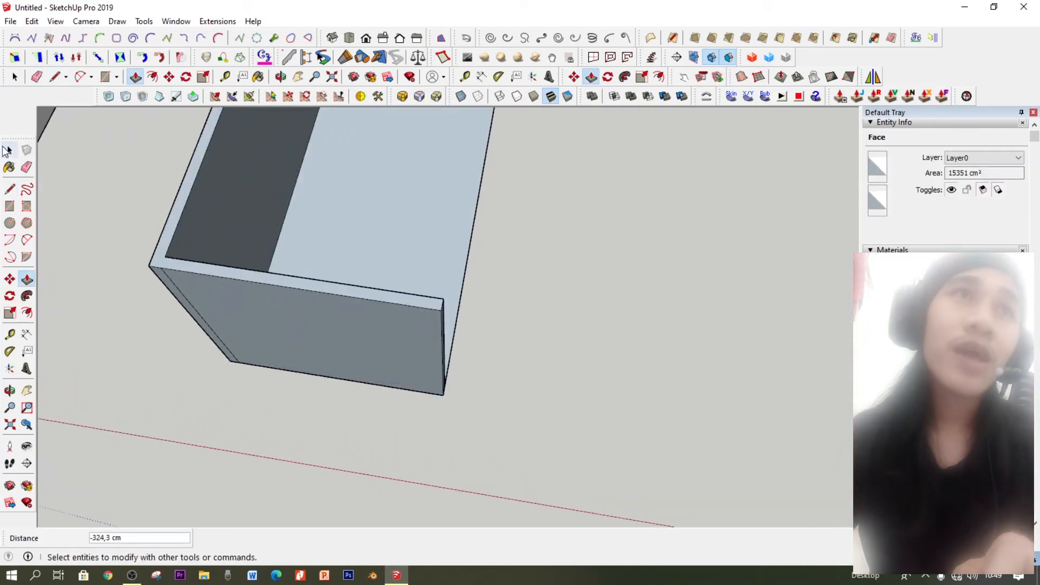
Undo the two-sided wall and its border lines, back to the plain ground rectangle
{"action": "mouse_move", "coordinate": [357, 359]}
{"action": "middle_mouse_down"}
{"action": "mouse_move", "coordinate": [295, 274]}
{"action": "mouse_move", "coordinate": [577, 335]}
{"action": "middle_mouse_up"}
{"action": "left_click", "coordinate": [26, 168]}
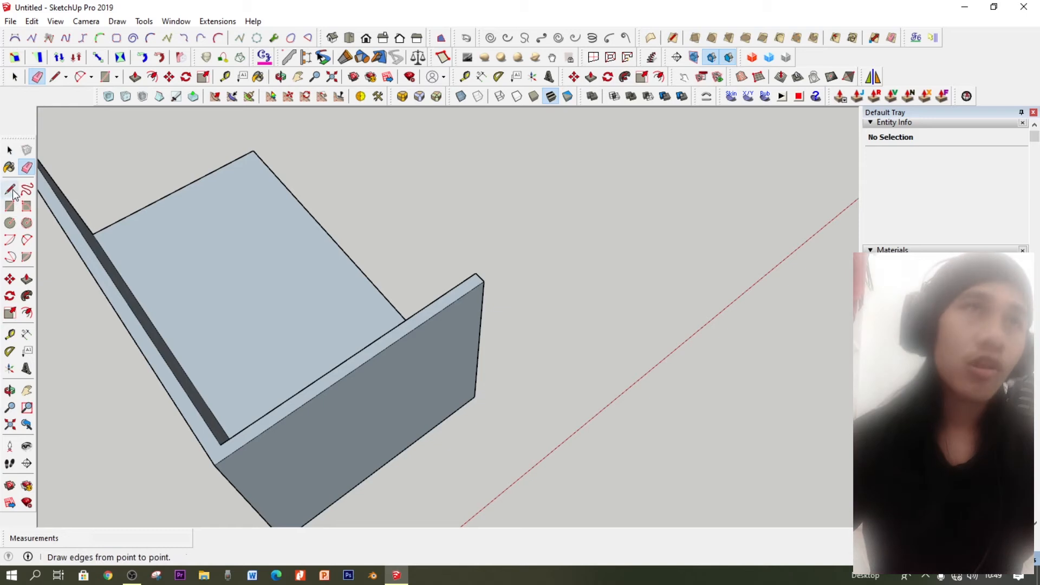
{"action": "middle_click_drag", "start_coordinate": [348, 337], "coordinate": [405, 345]}
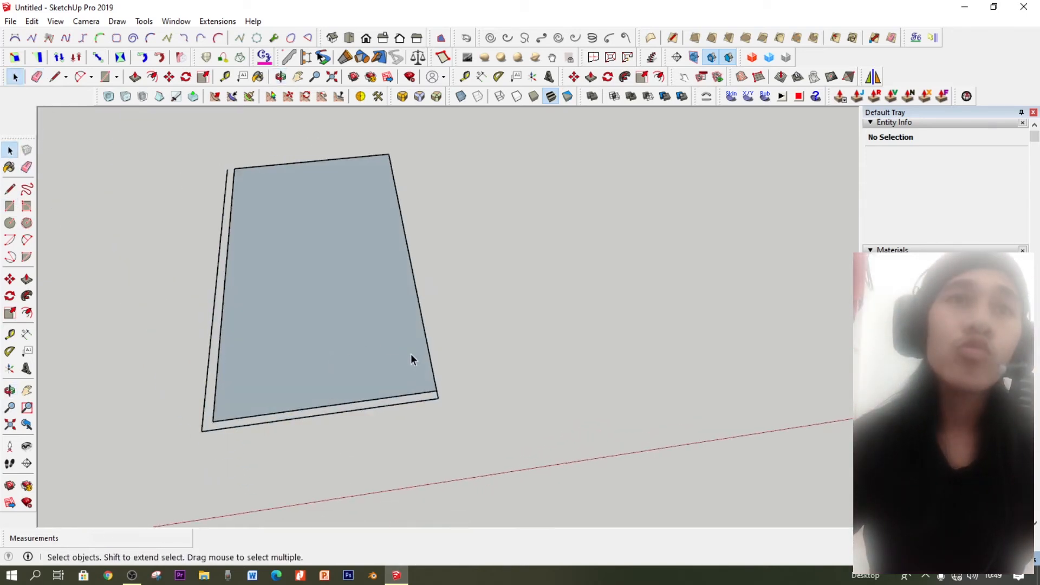
{"action": "key", "text": "z"}
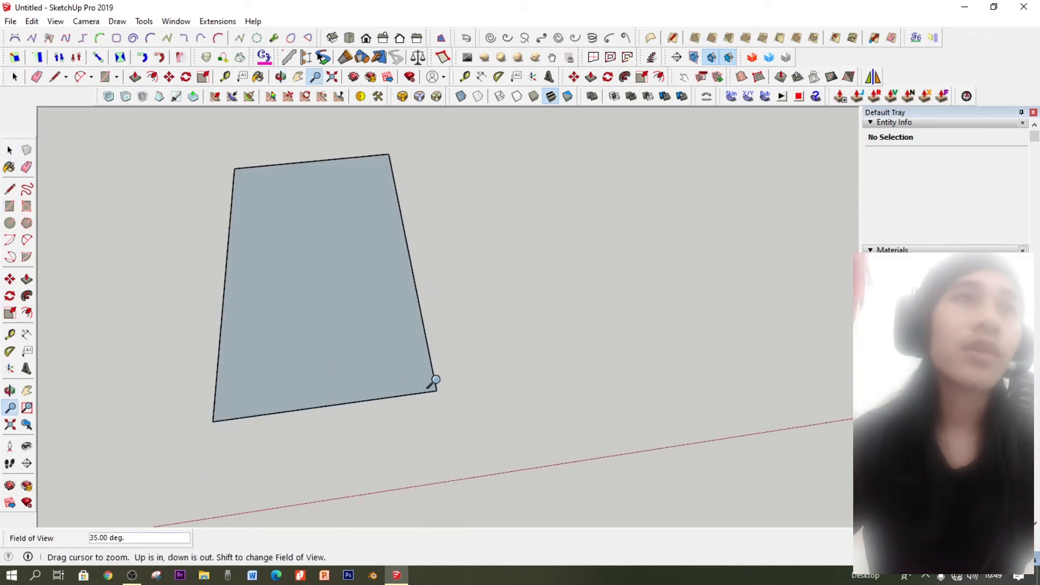
Offset the ground rectangle's outline outward by 15 cm to form a closed border
{"action": "key", "text": "f"}
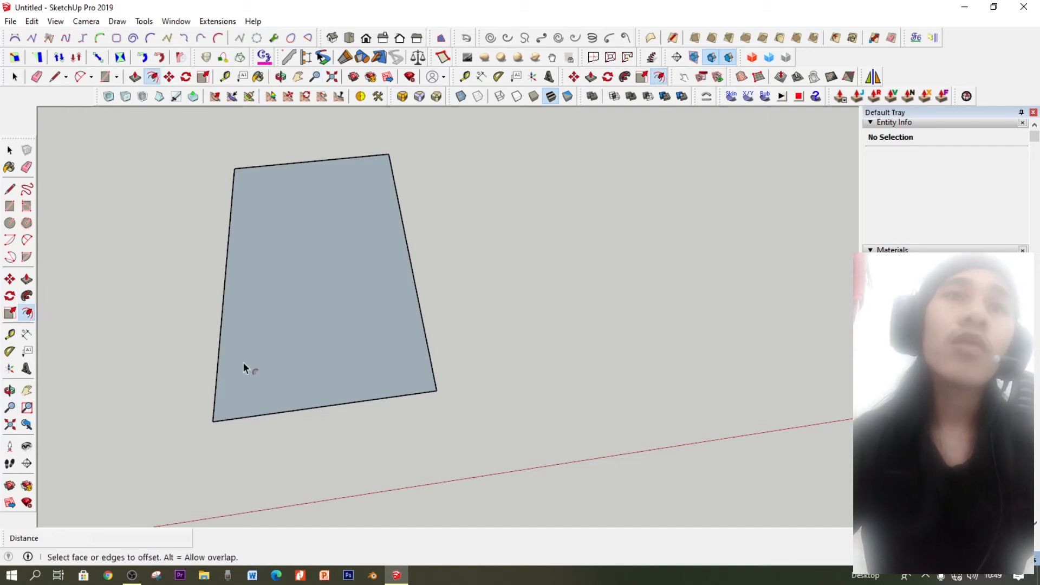
{"action": "left_click", "coordinate": [301, 409]}
{"action": "type", "text": "10"}
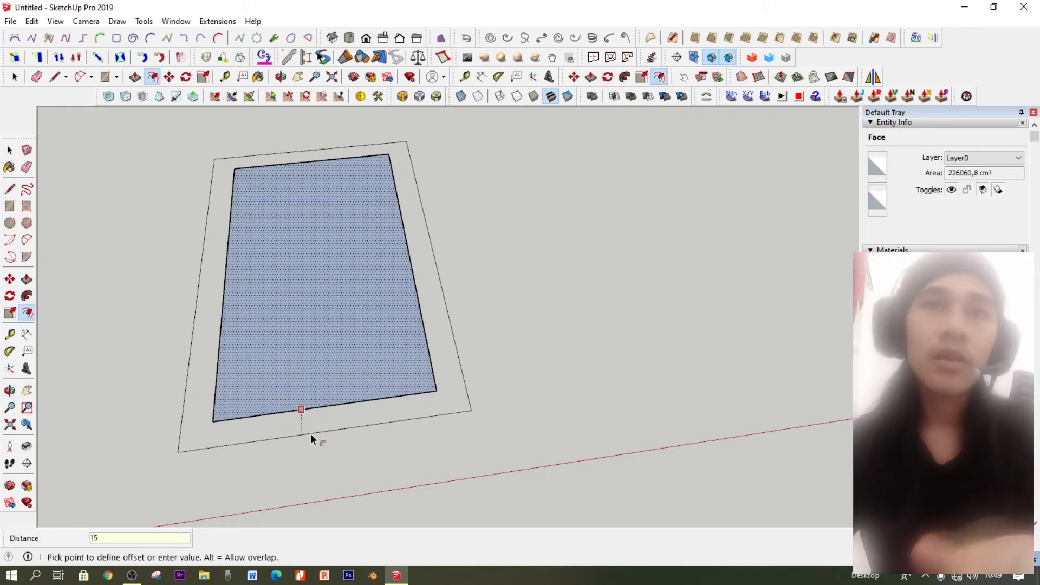
{"action": "key", "text": "Return"}
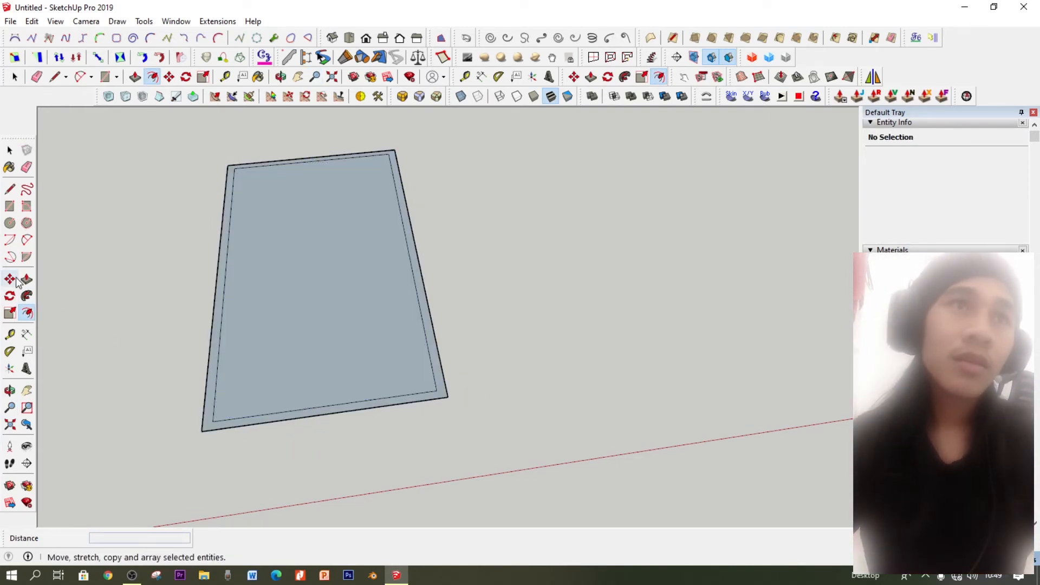
Push/Pull the border face upward into walls, entering a distance of 300 cm
{"action": "left_click", "coordinate": [27, 278]}
{"action": "left_click", "coordinate": [238, 424]}
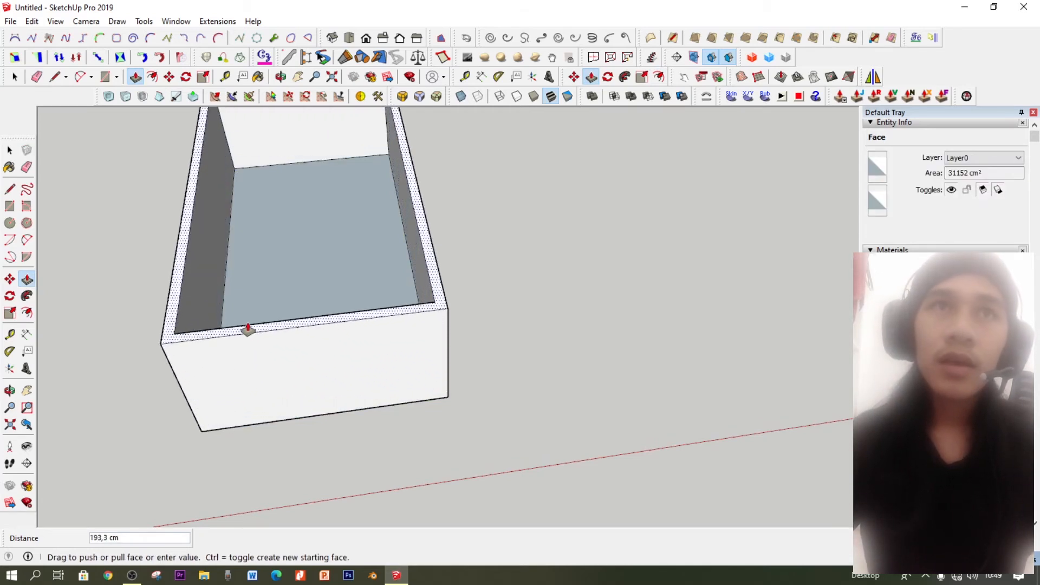
{"action": "left_click", "coordinate": [238, 279]}
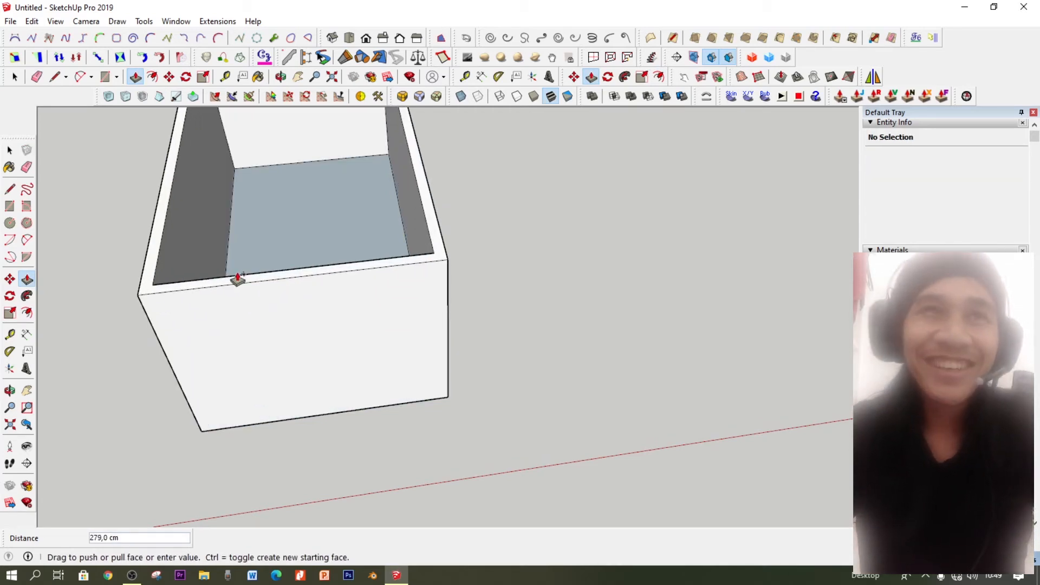
{"action": "left_click", "coordinate": [238, 278]}
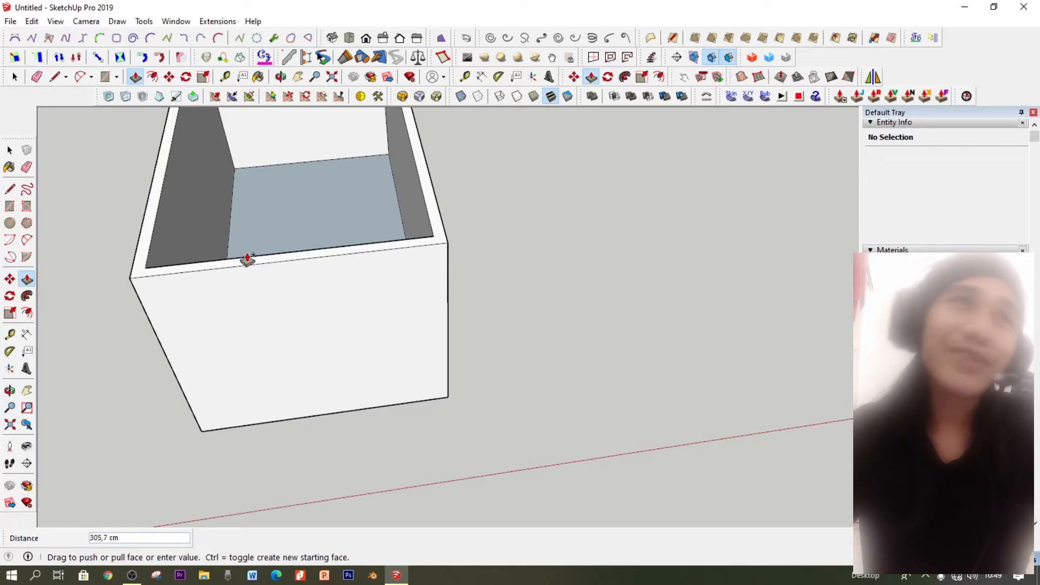
{"action": "type", "text": "30"}
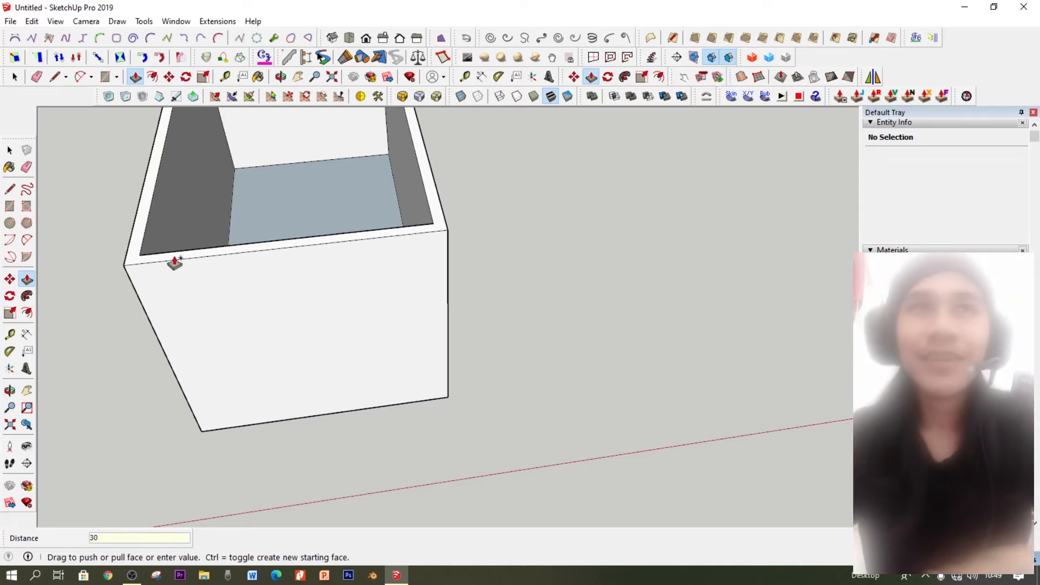
{"action": "type", "text": "0"}
{"action": "key", "text": "Return"}
Delete the floor face inside the new walls, selecting it from below
{"action": "left_click", "coordinate": [10, 152]}
{"action": "scroll", "coordinate": [491, 385], "scroll_direction": "down", "scroll_amount": 3}
{"action": "middle_click_drag", "start_coordinate": [340, 365], "coordinate": [421, 274]}
{"action": "left_click", "coordinate": [414, 378]}
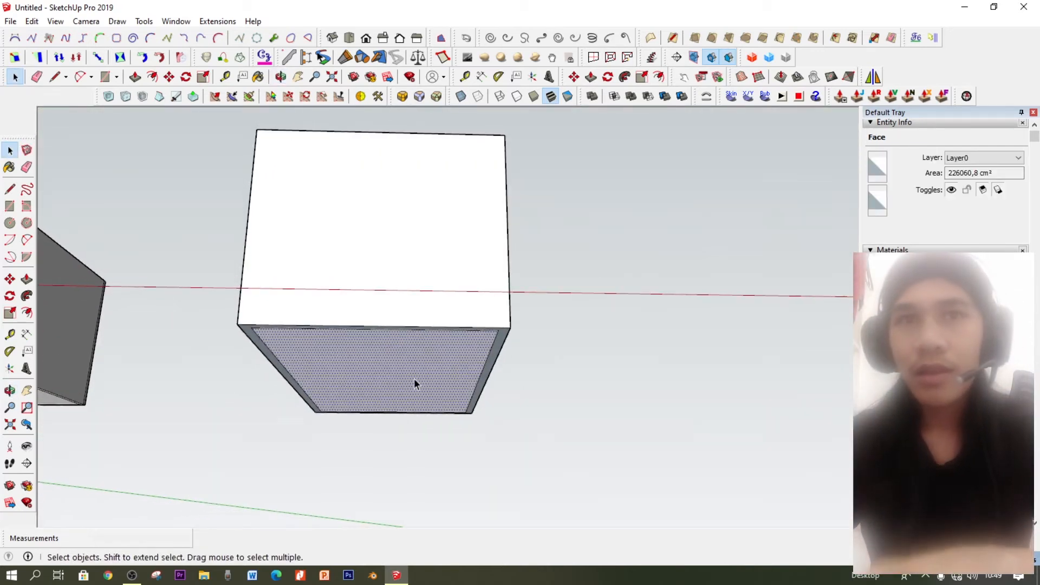
{"action": "key", "text": "Delete"}
Push/Pull the top face of the walls about 137 cm higher
{"action": "middle_click_drag", "start_coordinate": [411, 373], "coordinate": [3, 214]}
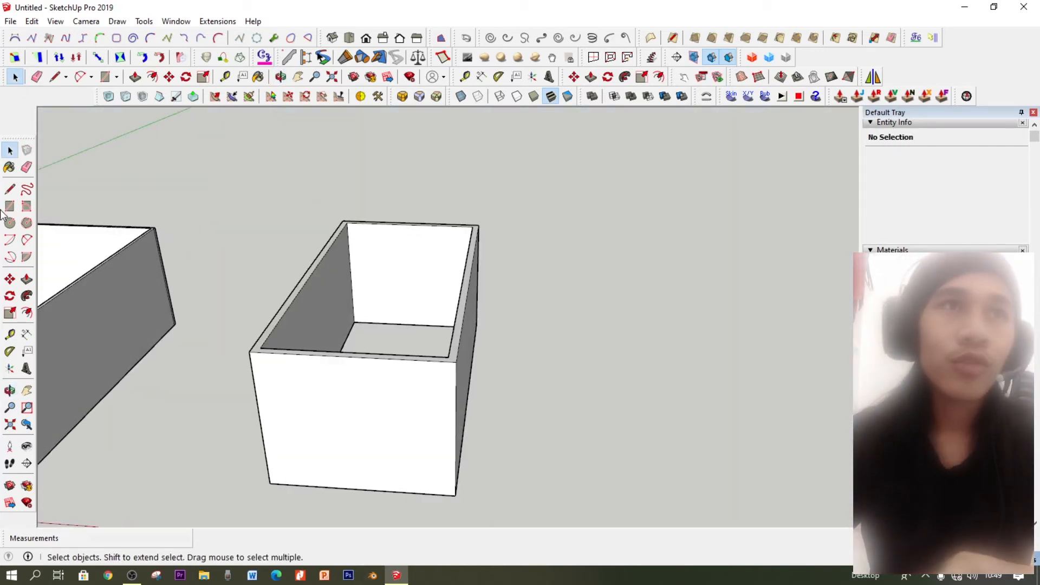
{"action": "left_click", "coordinate": [26, 278]}
{"action": "left_click_drag", "start_coordinate": [285, 356], "coordinate": [393, 275]}
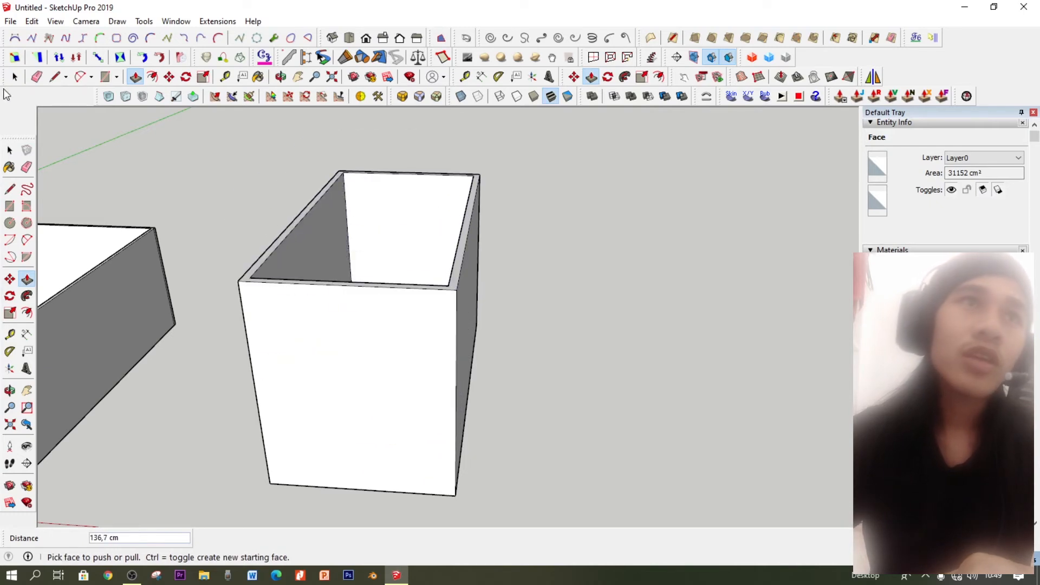
{"action": "left_click", "coordinate": [9, 150]}
Draw a window outline 100 cm wide and 120 cm tall in the upper part of the front wall
{"action": "left_click", "coordinate": [9, 192]}
{"action": "middle_click_drag", "start_coordinate": [260, 227], "coordinate": [321, 232]}
{"action": "left_click", "coordinate": [316, 237]}
{"action": "type", "text": "120"}
{"action": "key", "text": "Return"}
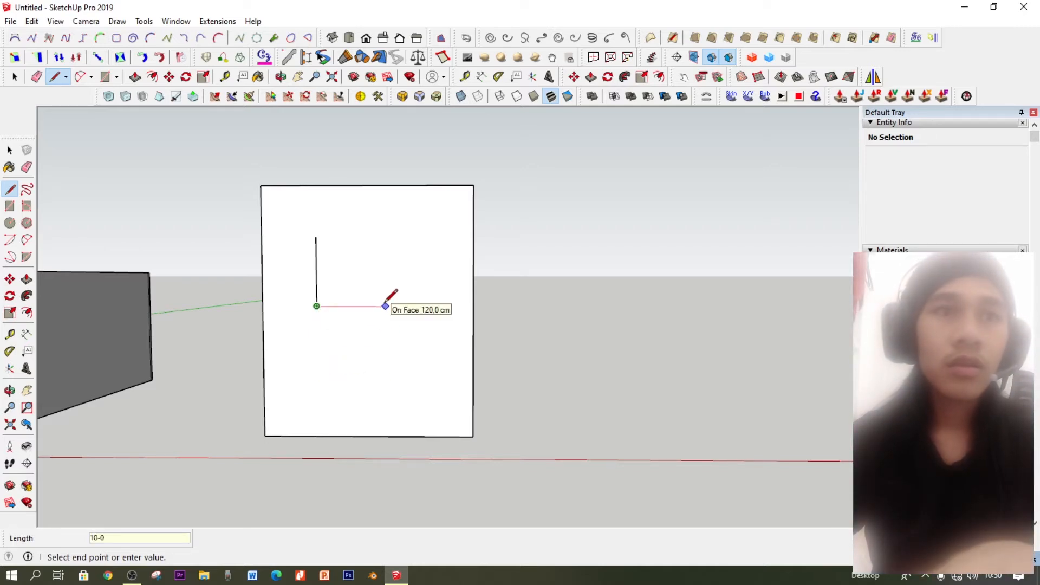
{"action": "type", "text": "100"}
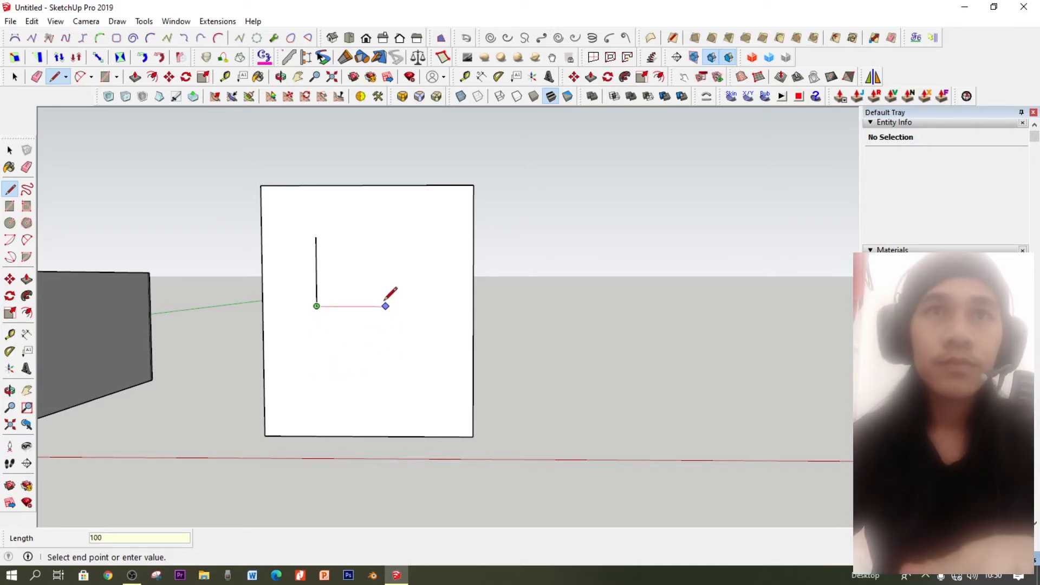
{"action": "key", "text": "Return"}
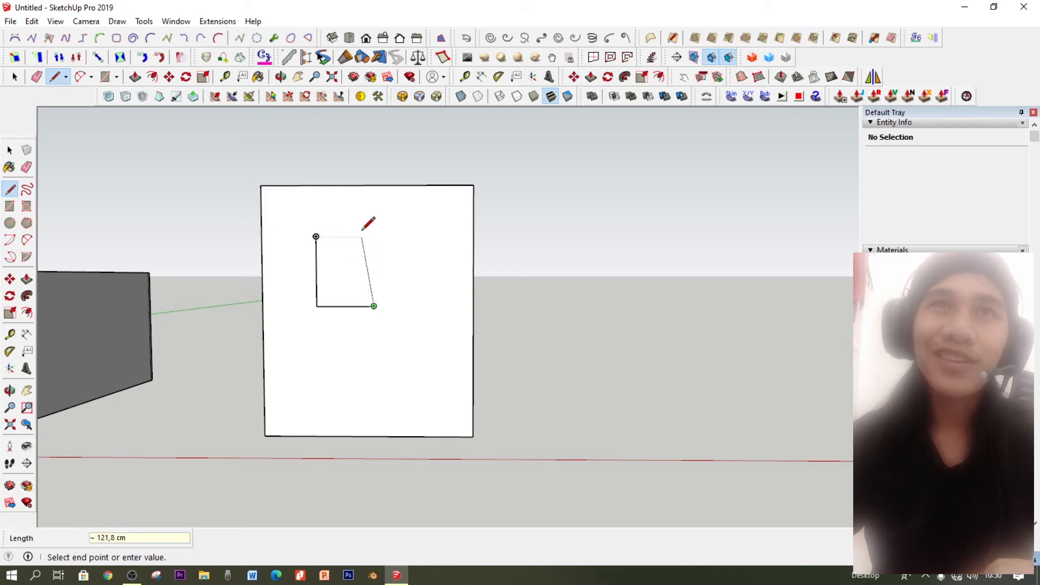
Push/Pull the window face through the full wall thickness to cut the window opening
{"action": "left_click", "coordinate": [27, 279]}
{"action": "middle_click_drag", "start_coordinate": [337, 263], "coordinate": [361, 365]}
{"action": "scroll", "coordinate": [360, 366], "scroll_direction": "up", "scroll_amount": 4}
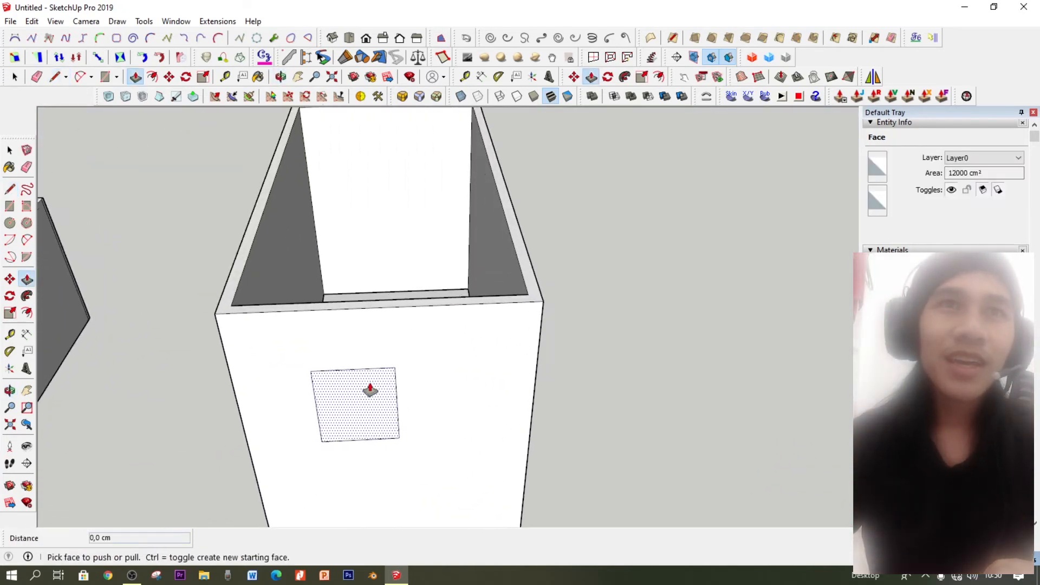
{"action": "left_click", "coordinate": [370, 390]}
{"action": "left_click", "coordinate": [239, 307]}
{"action": "middle_click_drag", "start_coordinate": [325, 344], "coordinate": [465, 149]}
{"action": "scroll", "coordinate": [406, 461], "scroll_direction": "up", "scroll_amount": 4}
{"action": "key", "text": "space"}
{"action": "middle_click_drag", "start_coordinate": [422, 299], "coordinate": [382, 451]}
{"action": "left_click", "coordinate": [385, 437]}
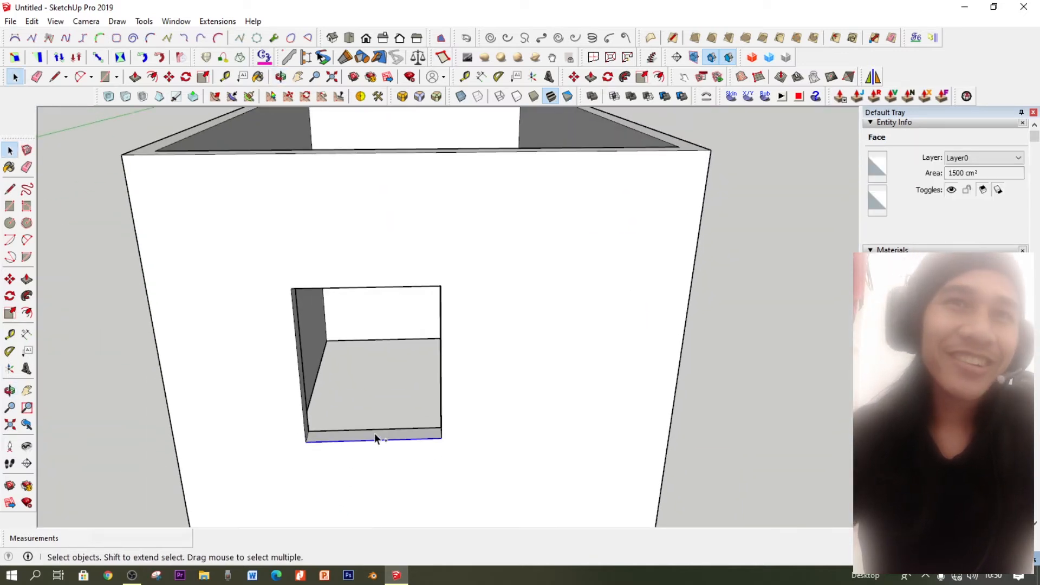
{"action": "left_click", "coordinate": [376, 437], "text": "shift"}
{"action": "left_click", "coordinate": [10, 279]}
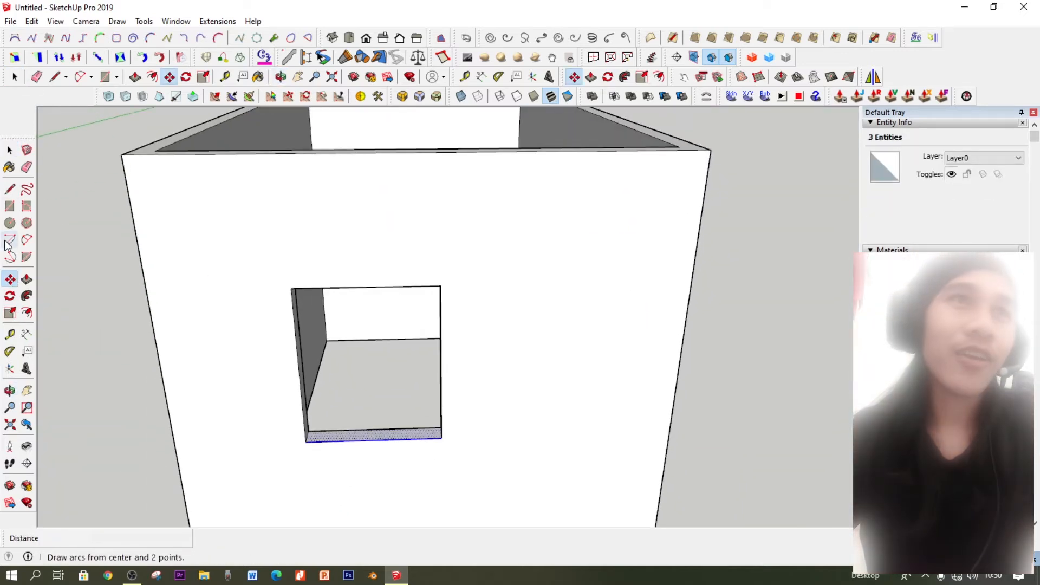
{"action": "left_click", "coordinate": [8, 151]}
Undo the window, the raised walls, the floor deletion and the offset border, back to the plain rectangle
{"action": "scroll", "coordinate": [385, 338], "scroll_direction": "down", "scroll_amount": 3}
{"action": "middle_click_drag", "start_coordinate": [385, 338], "coordinate": [418, 441]}
{"action": "scroll", "coordinate": [369, 388], "scroll_direction": "up", "scroll_amount": 3}
{"action": "middle_click_drag", "start_coordinate": [370, 388], "coordinate": [465, 256]}
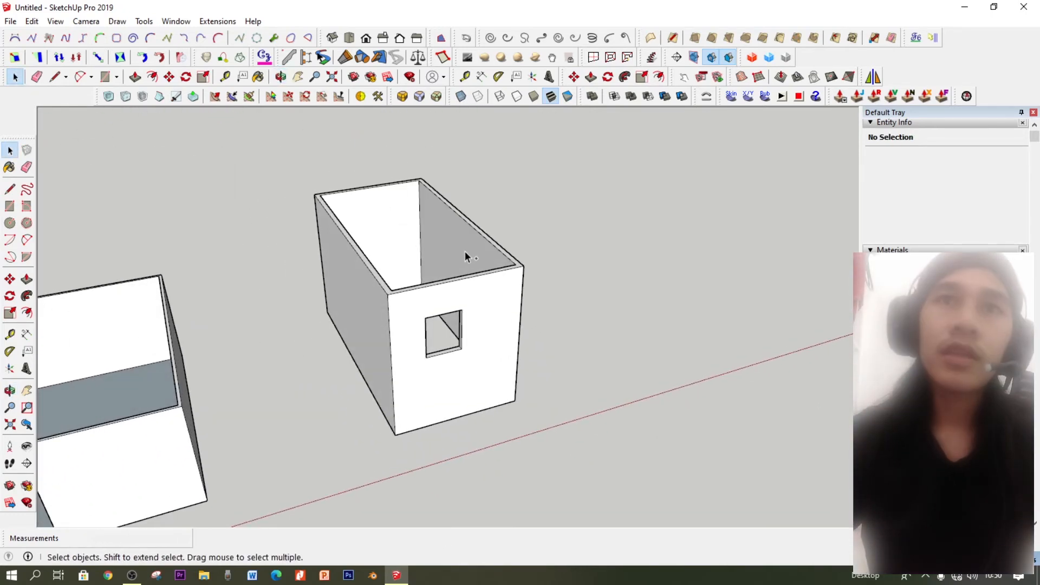
{"action": "key", "text": "ctrl+z"}
{"action": "key", "text": "ctrl+z"}
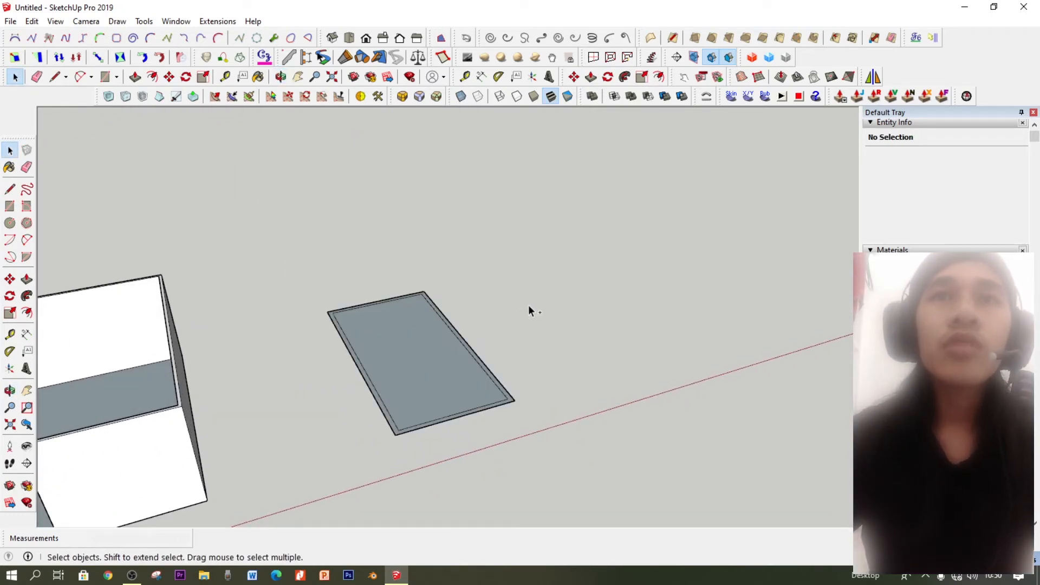
{"action": "scroll", "coordinate": [527, 354], "scroll_direction": "up", "scroll_amount": 3}
{"action": "middle_click_drag", "start_coordinate": [499, 388], "coordinate": [399, 440]}
Try to offset the plain rectangle's outline outward again by 15 cm
{"action": "left_click", "coordinate": [313, 406]}
{"action": "middle_click_drag", "start_coordinate": [484, 365], "coordinate": [474, 374]}
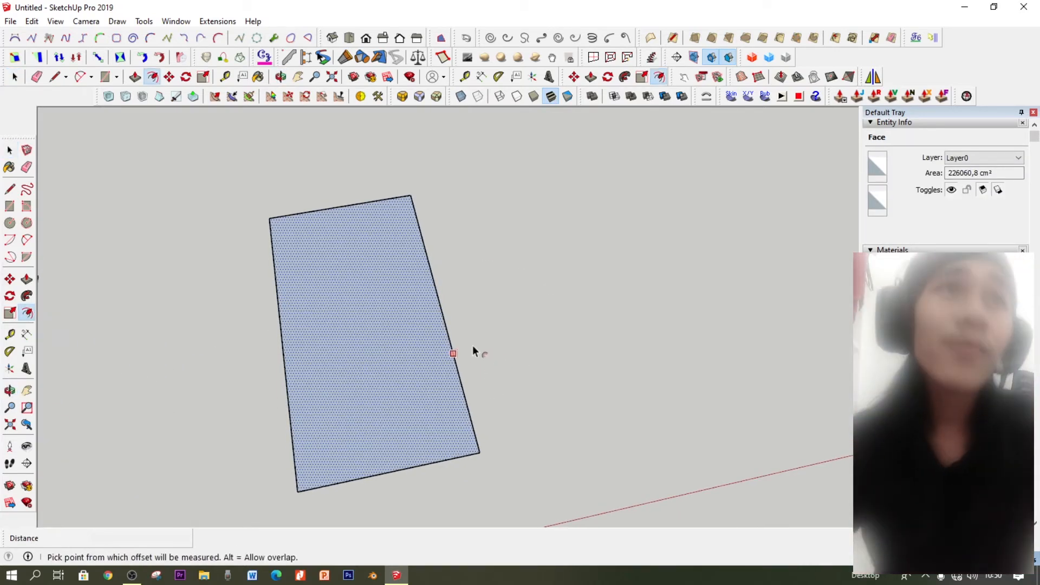
{"action": "key", "text": "Escape"}
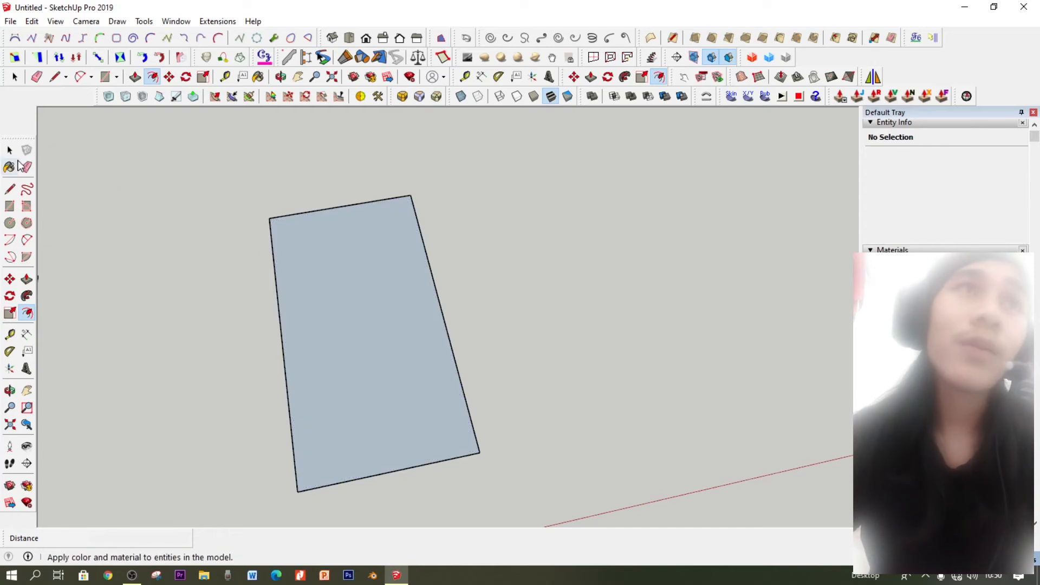
{"action": "left_click", "coordinate": [412, 399]}
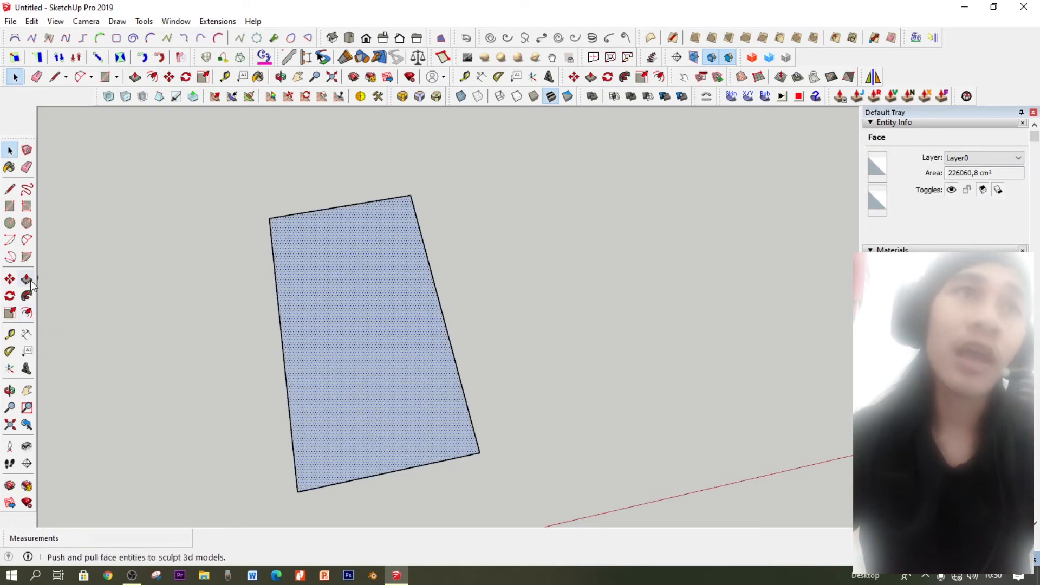
{"action": "left_click", "coordinate": [461, 384]}
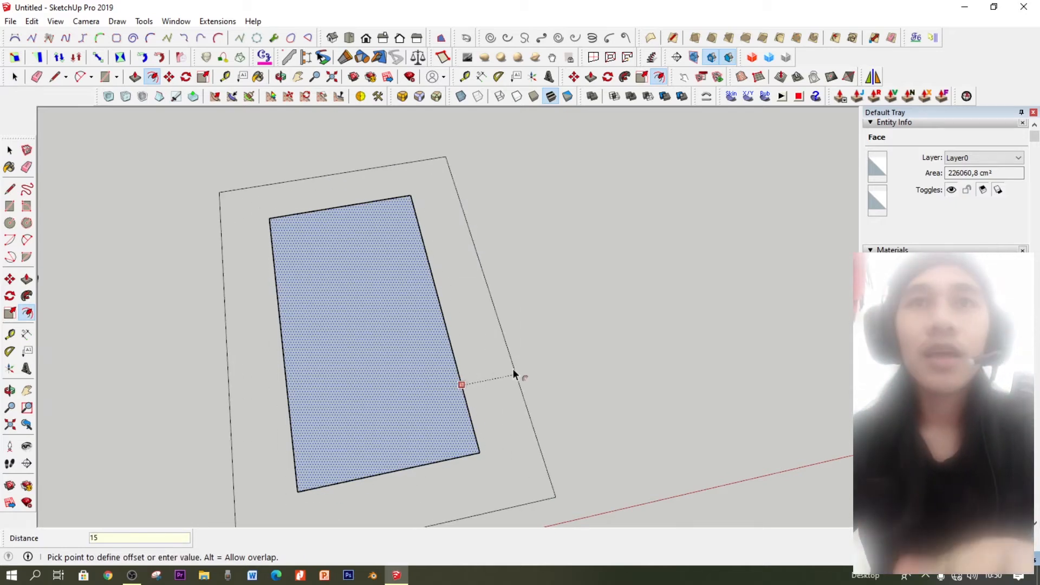
{"action": "key", "text": "Escape"}
{"action": "scroll", "coordinate": [349, 455], "scroll_direction": "up", "scroll_amount": 5}
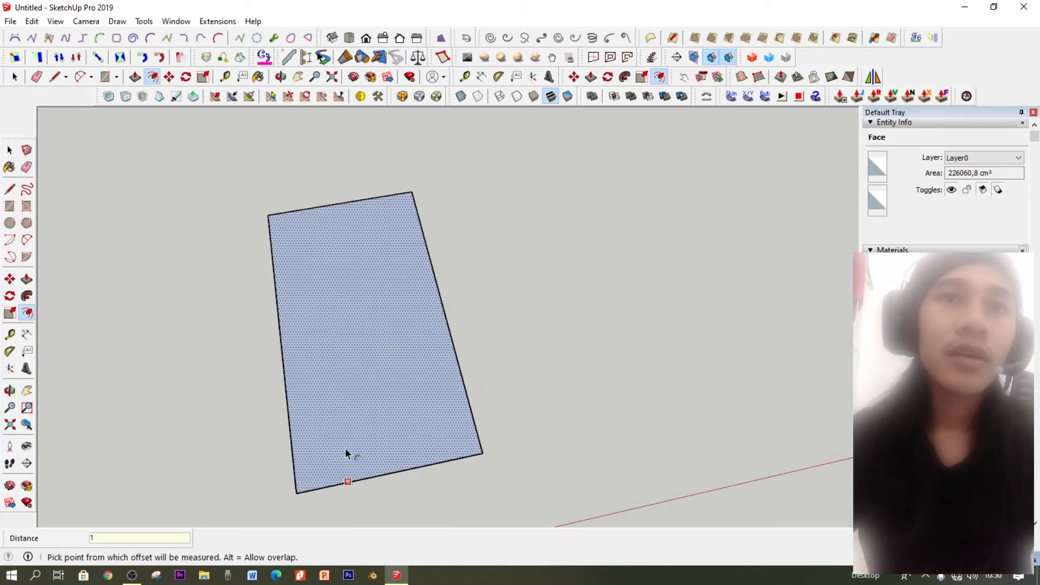
{"action": "key", "text": "space"}
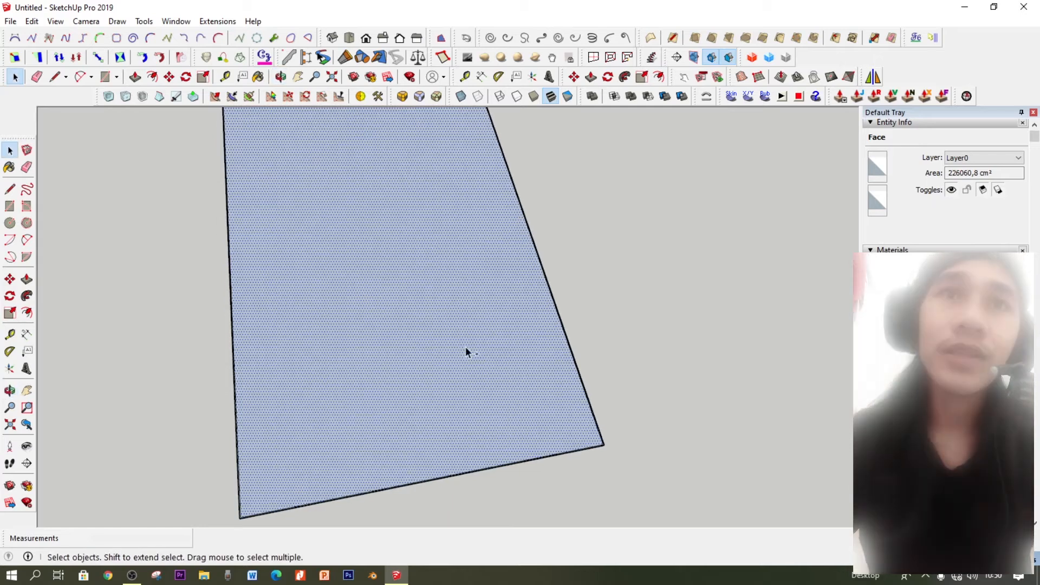
Delete the ground rectangle beside the walled room, including its face and all edges
{"action": "middle_click_drag", "start_coordinate": [534, 359], "coordinate": [473, 418]}
{"action": "scroll", "coordinate": [469, 310], "scroll_direction": "down", "scroll_amount": 5}
{"action": "scroll", "coordinate": [477, 365], "scroll_direction": "down", "scroll_amount": 5}
{"action": "left_click_drag", "start_coordinate": [558, 425], "coordinate": [334, 214]}
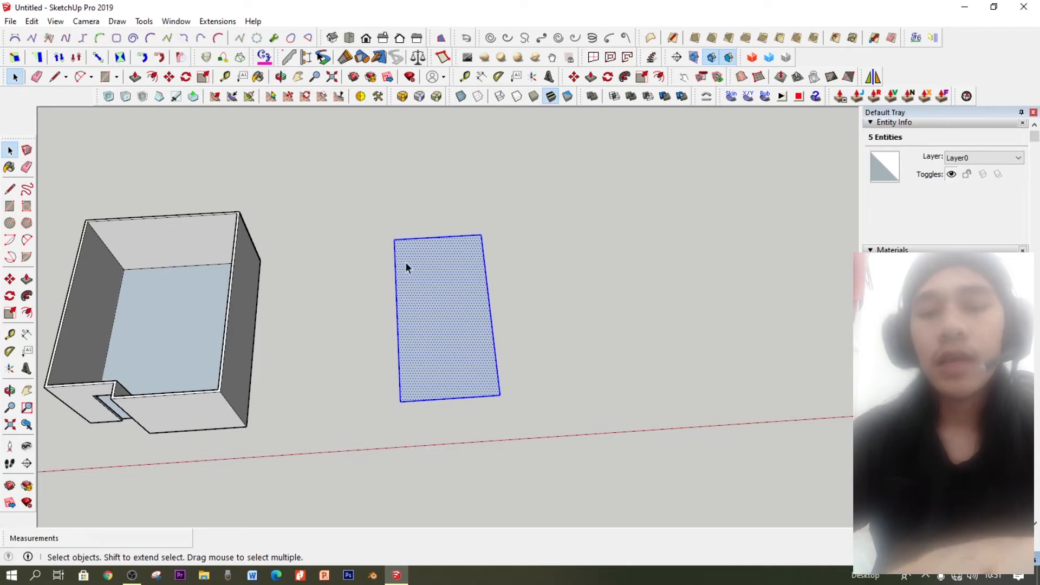
{"action": "key", "text": "Delete"}
Delete the whole walled room and the separate wall slab near the origin, keeping the human figure
{"action": "left_click_drag", "start_coordinate": [367, 446], "coordinate": [115, 221]}
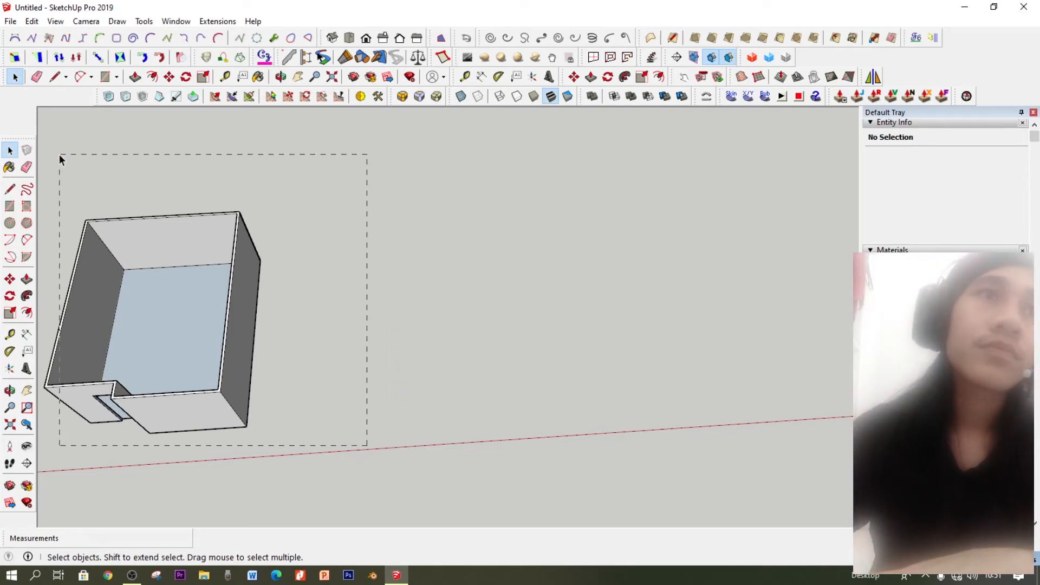
{"action": "left_click_drag", "start_coordinate": [41, 165], "coordinate": [43, 166]}
{"action": "key", "text": "Delete"}
{"action": "middle_click_drag", "start_coordinate": [235, 179], "coordinate": [205, 303]}
{"action": "left_click_drag", "start_coordinate": [205, 305], "coordinate": [35, 196]}
{"action": "key", "text": "Delete"}
{"action": "middle_click_drag", "start_coordinate": [34, 197], "coordinate": [218, 272]}
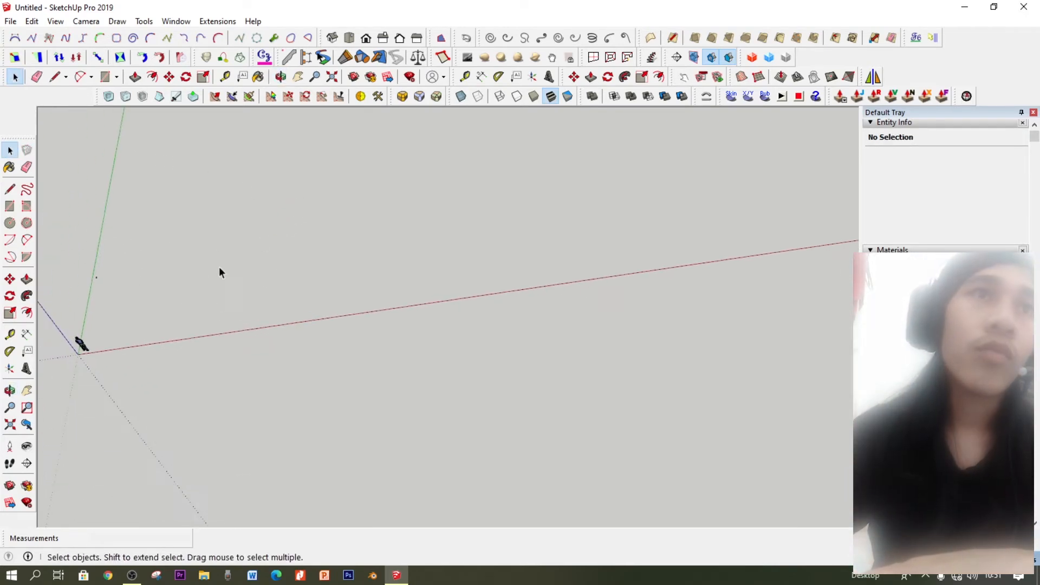
Draw a ground rectangle about 2375 by 1959 cm from the origin along the red and green axes and make it a group
{"action": "left_click", "coordinate": [10, 206]}
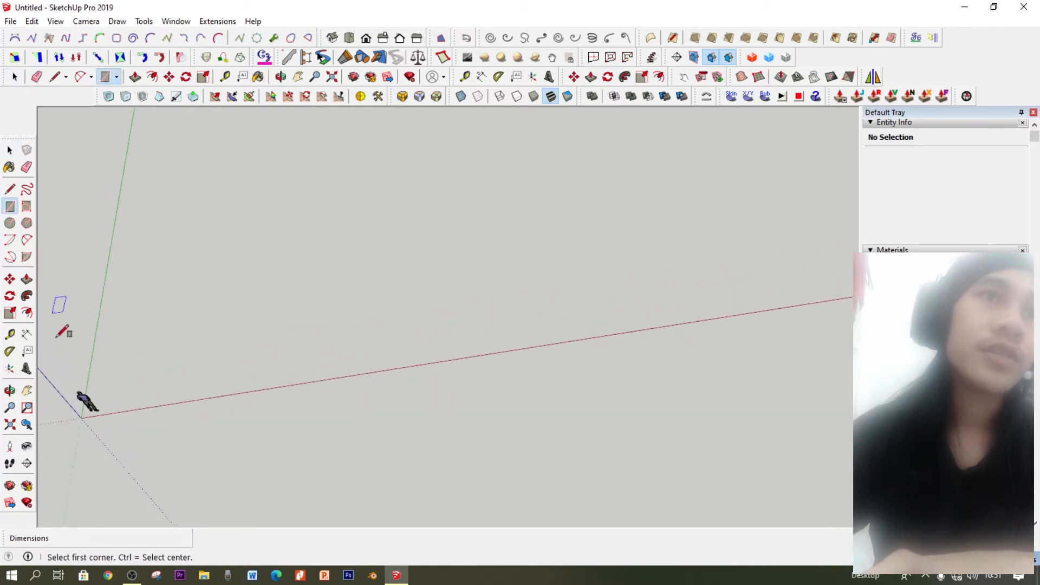
{"action": "left_click", "coordinate": [466, 130]}
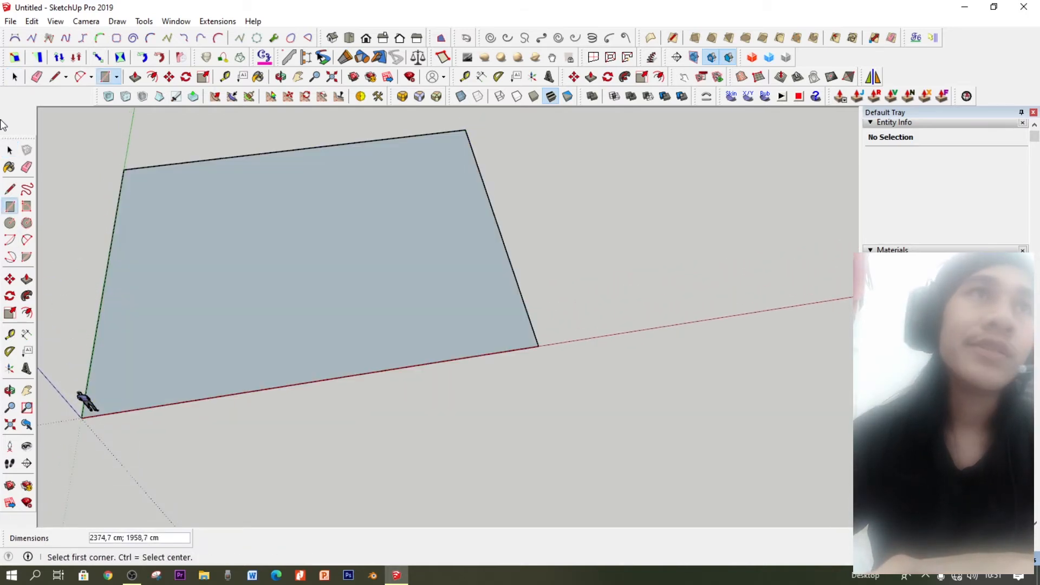
{"action": "left_click", "coordinate": [10, 150]}
{"action": "double_click", "coordinate": [253, 239]}
{"action": "right_click", "coordinate": [254, 239]}
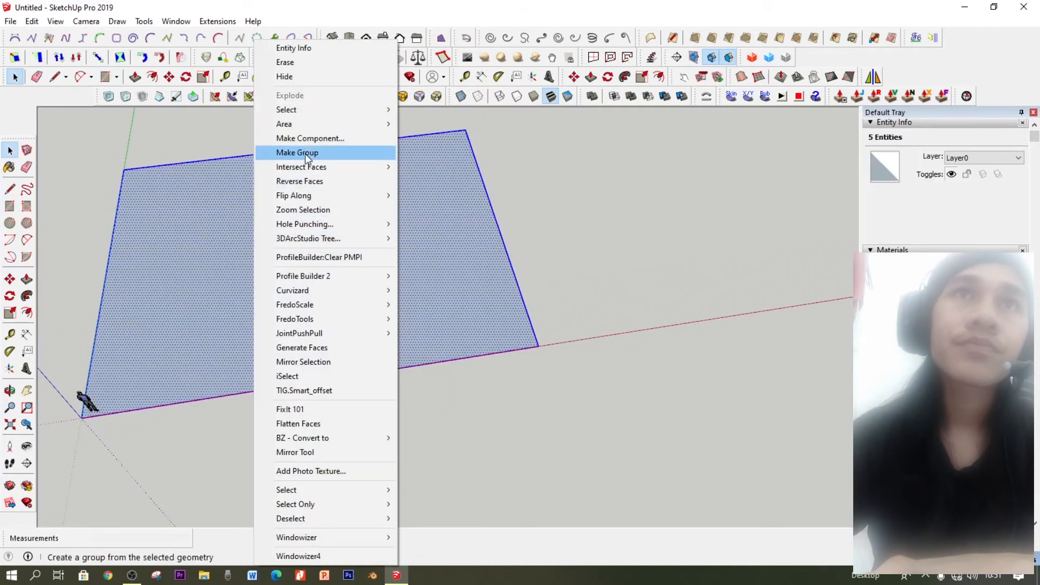
{"action": "left_click", "coordinate": [321, 152]}
{"action": "scroll", "coordinate": [362, 177], "scroll_direction": "down", "scroll_amount": 2}
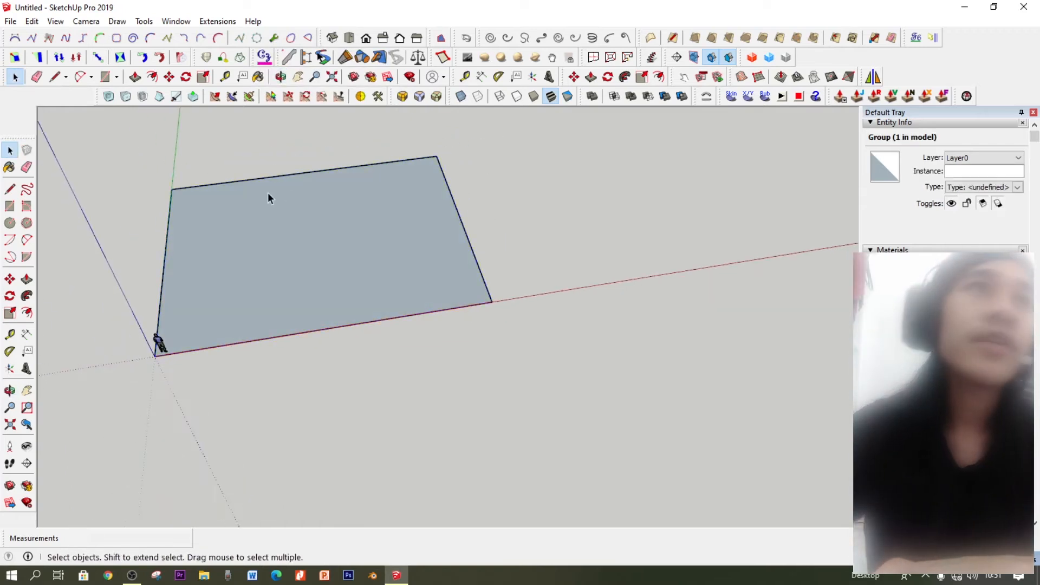
{"action": "scroll", "coordinate": [268, 193], "scroll_direction": "up", "scroll_amount": 3}
{"action": "middle_click_drag", "start_coordinate": [264, 185], "coordinate": [47, 199]}
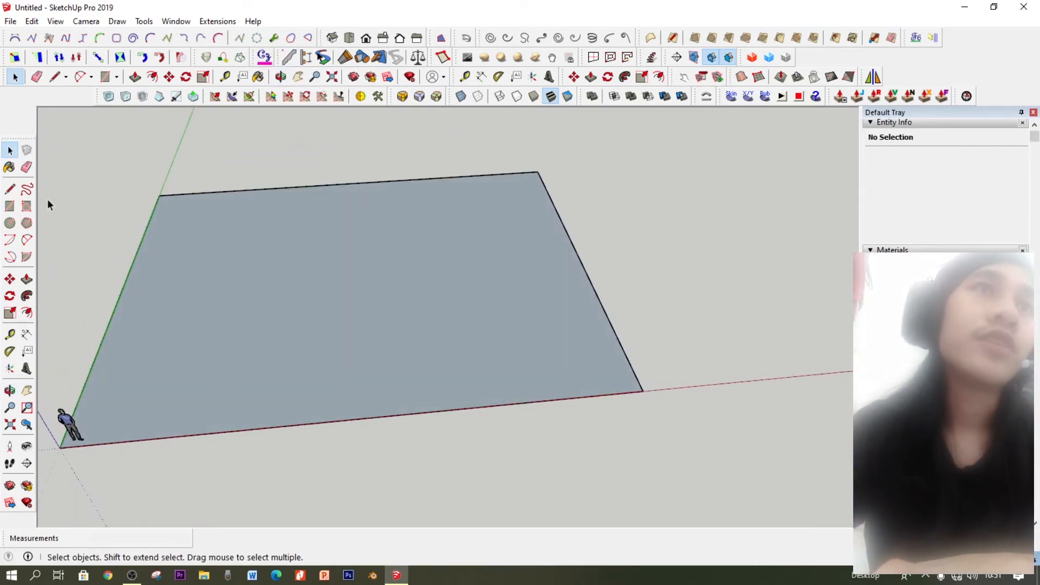
Draw a closed 100 by 80 cm rectangle with the Line tool on the ground face
{"action": "left_click", "coordinate": [10, 189]}
{"action": "mouse_move", "coordinate": [379, 336]}
{"action": "middle_mouse_down"}
{"action": "mouse_move", "coordinate": [366, 349]}
{"action": "mouse_move", "coordinate": [290, 346]}
{"action": "mouse_move", "coordinate": [285, 276]}
{"action": "mouse_move", "coordinate": [281, 351]}
{"action": "mouse_move", "coordinate": [281, 301]}
{"action": "mouse_move", "coordinate": [270, 347]}
{"action": "middle_mouse_up"}
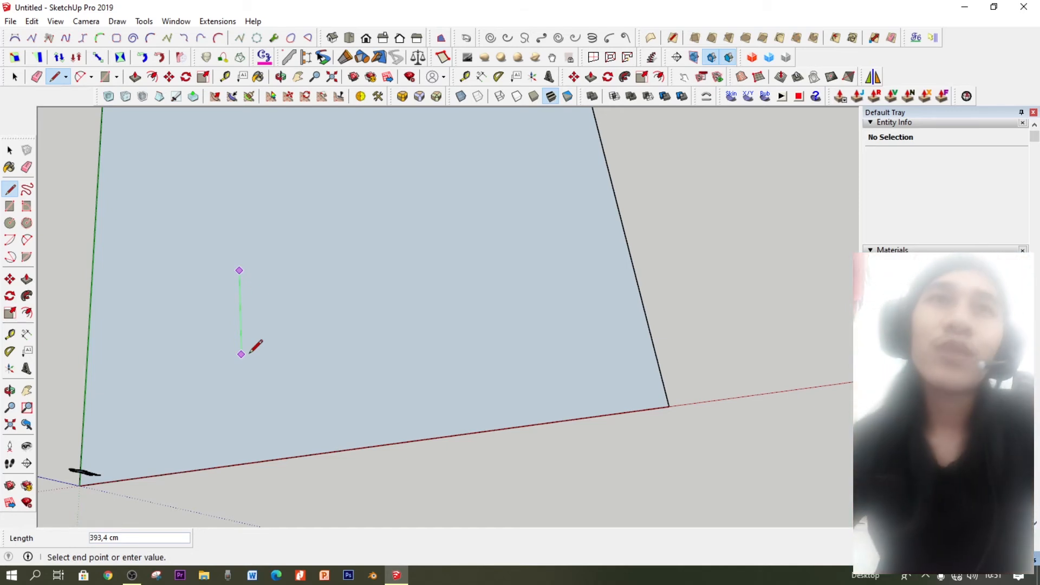
{"action": "scroll", "coordinate": [234, 270], "scroll_direction": "up", "scroll_amount": 1}
{"action": "scroll", "coordinate": [238, 271], "scroll_direction": "up", "scroll_amount": 5}
{"action": "middle_click_drag", "start_coordinate": [274, 339], "coordinate": [287, 387]}
{"action": "middle_click_drag", "start_coordinate": [287, 347], "coordinate": [274, 343]}
{"action": "scroll", "coordinate": [274, 344], "scroll_direction": "up", "scroll_amount": 3}
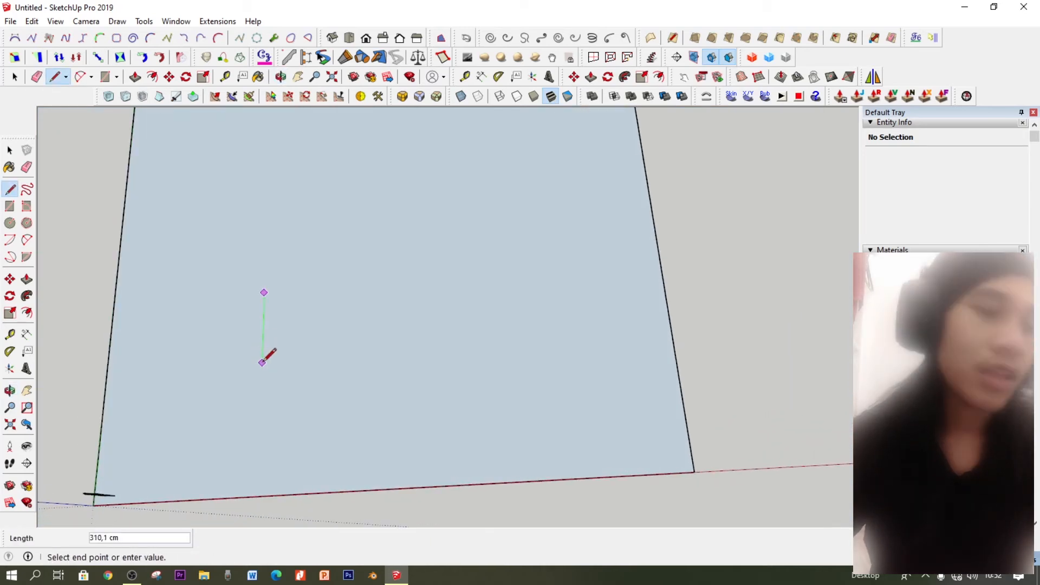
{"action": "type", "text": "100"}
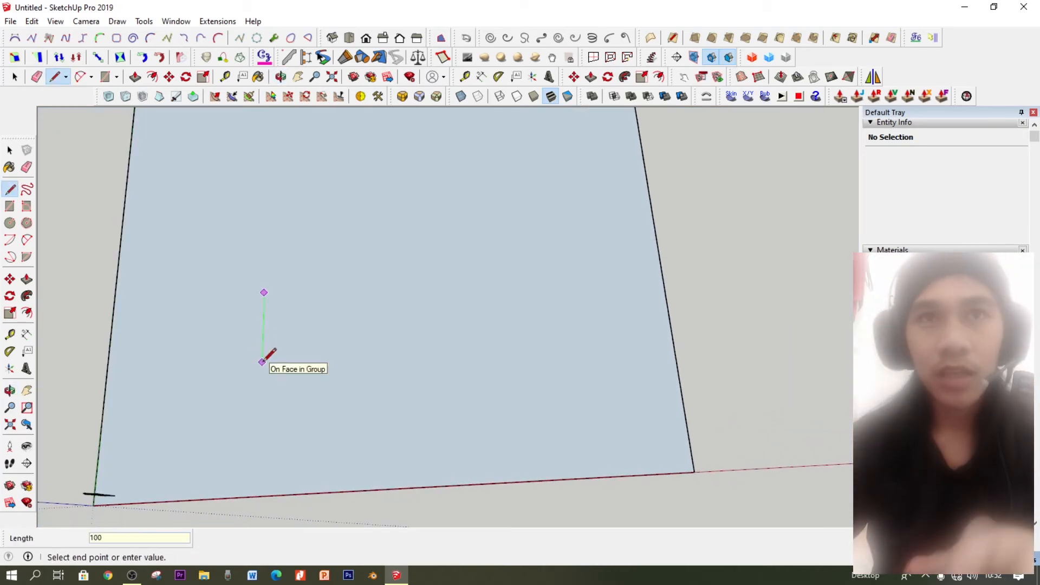
{"action": "key", "text": "Return"}
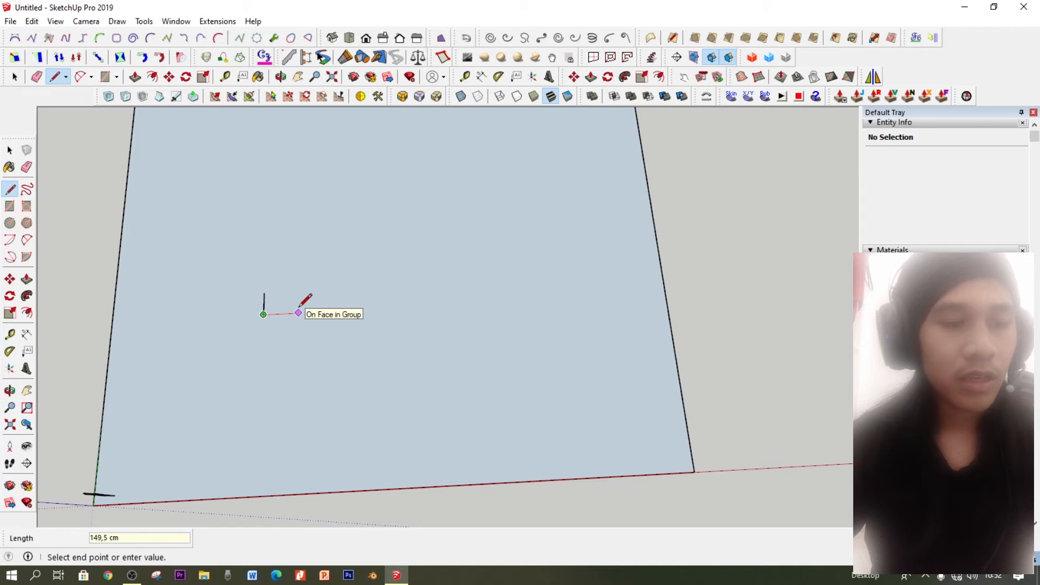
{"action": "type", "text": "50"}
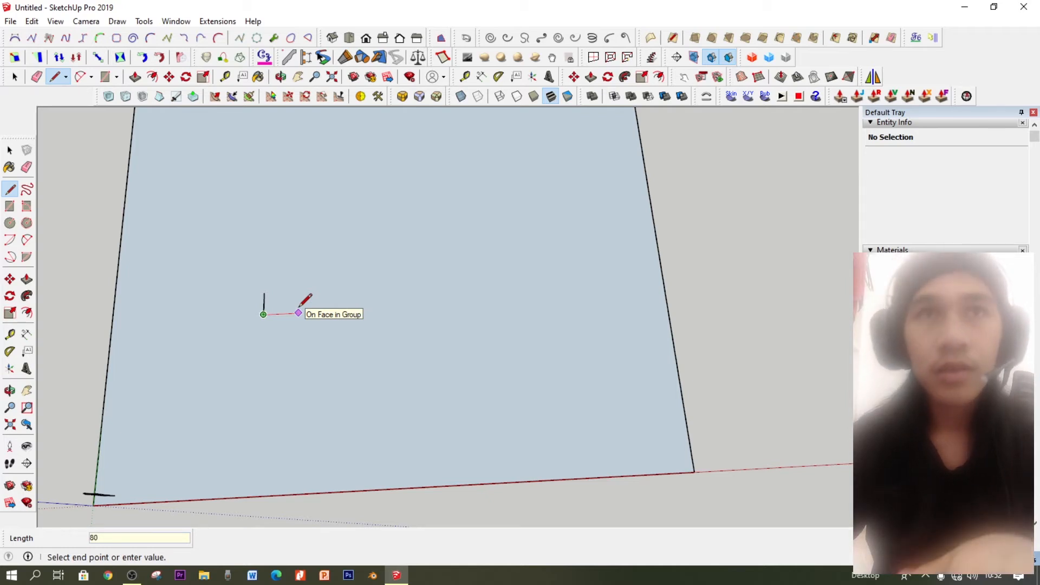
{"action": "key", "text": "Return"}
{"action": "left_click", "coordinate": [282, 291]}
{"action": "scroll", "coordinate": [263, 299], "scroll_direction": "up", "scroll_amount": 3}
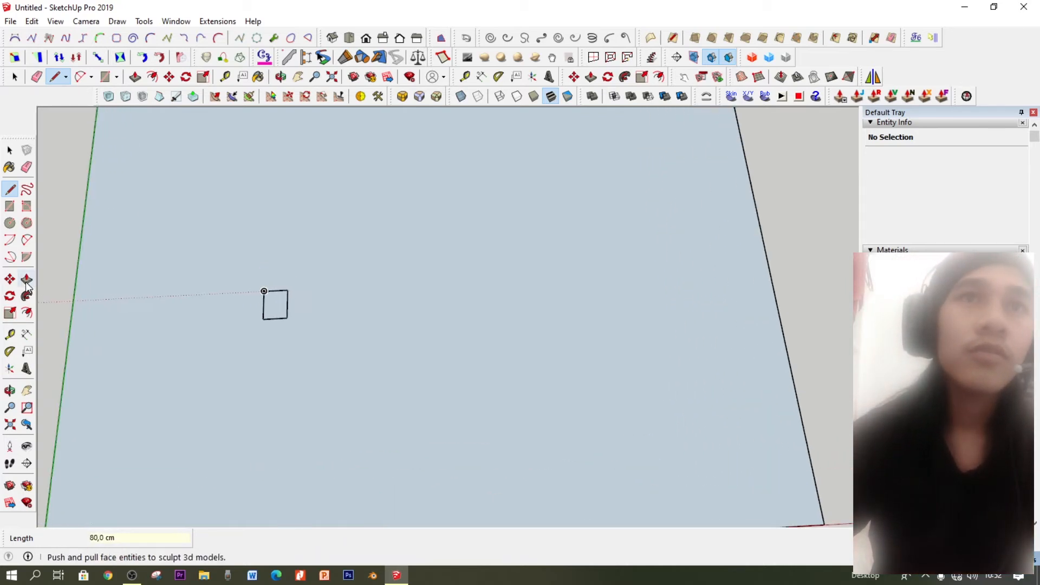
Extrude the small 100 by 80 cm rectangle upward by 45 cm into a box
{"action": "left_click", "coordinate": [27, 279]}
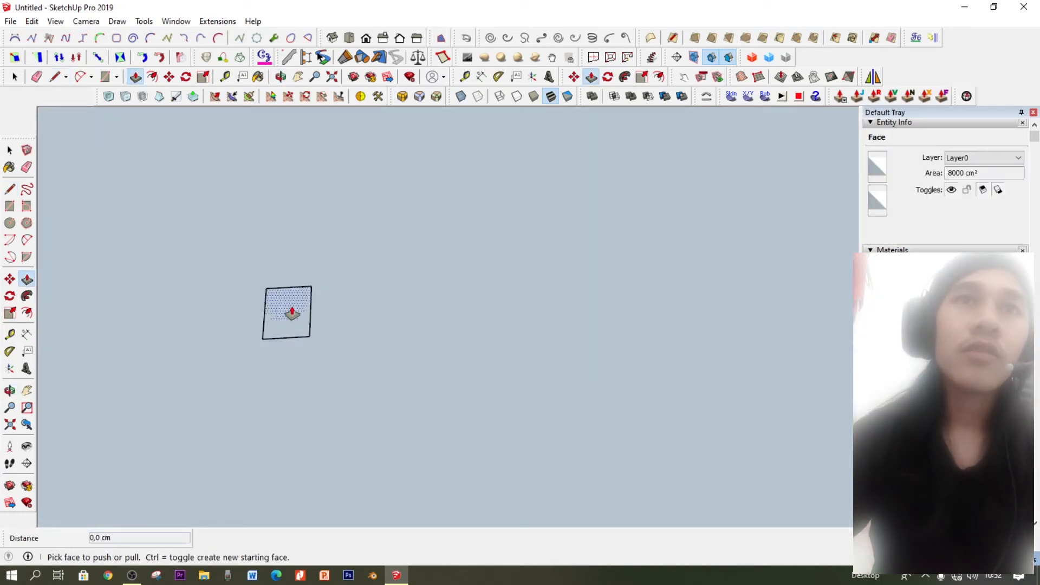
{"action": "left_click", "coordinate": [289, 311]}
{"action": "key", "text": "Escape"}
{"action": "left_click", "coordinate": [276, 316]}
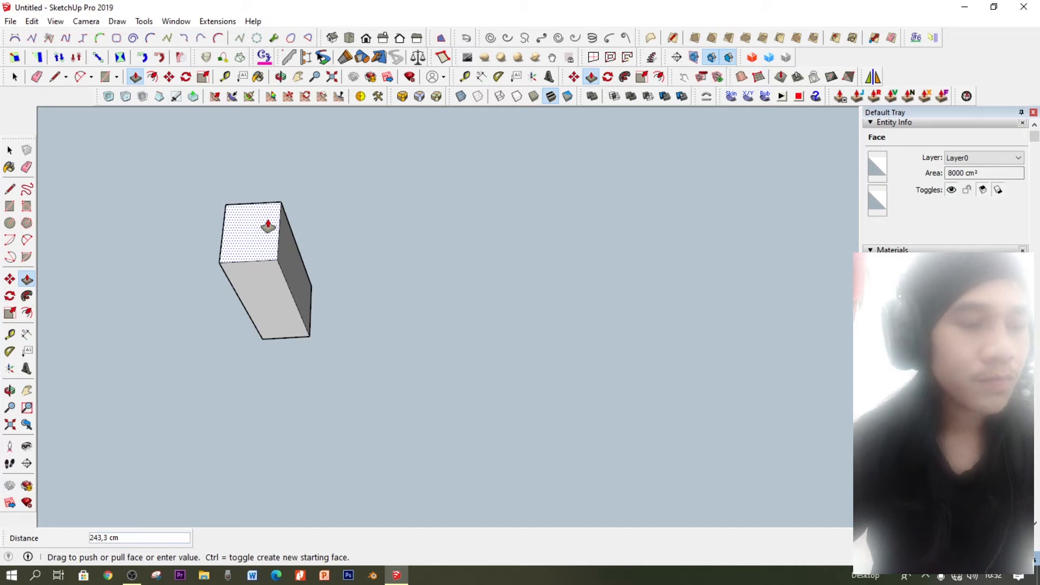
{"action": "key", "text": "BackSpace"}
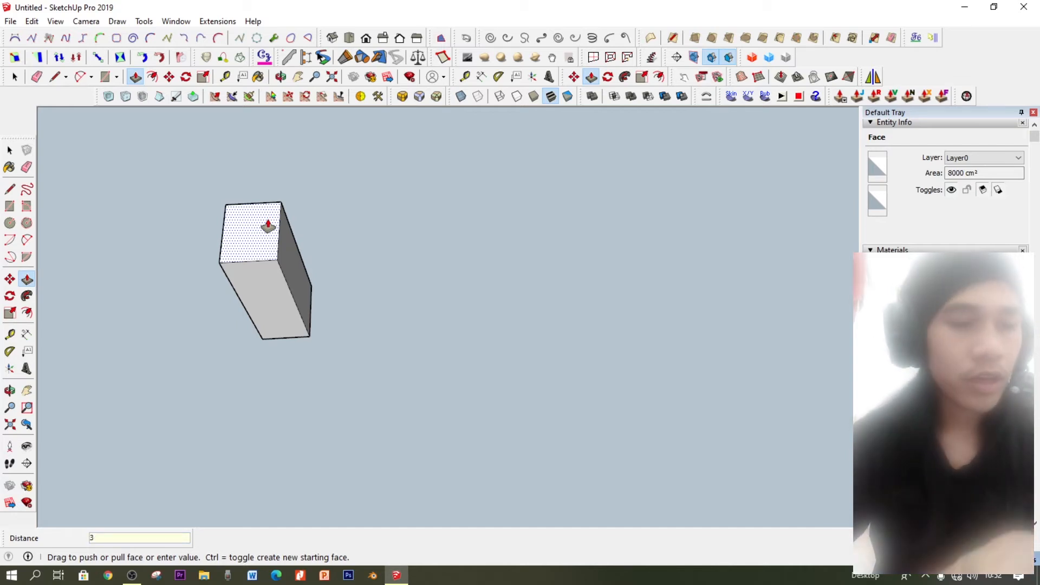
{"action": "type", "text": "45"}
{"action": "key", "text": "Return"}
{"action": "middle_click_drag", "start_coordinate": [268, 226], "coordinate": [227, 272]}
{"action": "scroll", "coordinate": [278, 303], "scroll_direction": "up", "scroll_amount": 4}
{"action": "scroll", "coordinate": [273, 322], "scroll_direction": "up", "scroll_amount": 2}
Select the whole box with all its connected faces and edges, and clear the selection
{"action": "key", "text": "space"}
{"action": "left_click", "coordinate": [441, 157]}
{"action": "left_click", "coordinate": [281, 320]}
{"action": "middle_click_drag", "start_coordinate": [282, 320], "coordinate": [407, 184]}
{"action": "triple_click", "coordinate": [316, 340]}
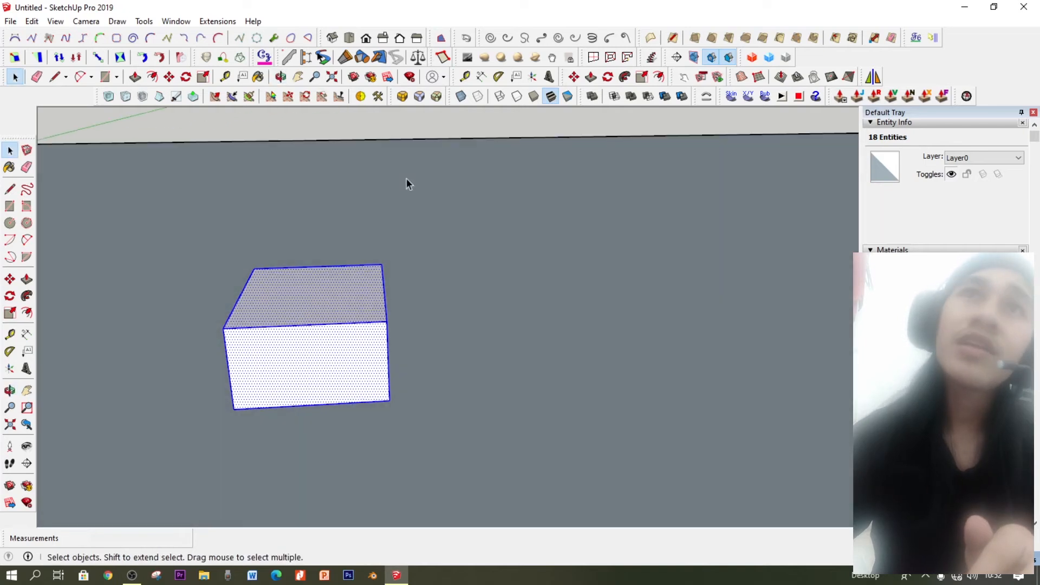
{"action": "left_click", "coordinate": [388, 162]}
{"action": "mouse_move", "coordinate": [306, 394]}
{"action": "middle_mouse_down"}
{"action": "mouse_move", "coordinate": [295, 332]}
{"action": "mouse_move", "coordinate": [304, 419]}
{"action": "mouse_move", "coordinate": [299, 405]}
{"action": "middle_mouse_up"}
{"action": "key", "text": "ctrl+a"}
{"action": "middle_click_drag", "start_coordinate": [365, 418], "coordinate": [334, 304]}
{"action": "key", "text": "space"}
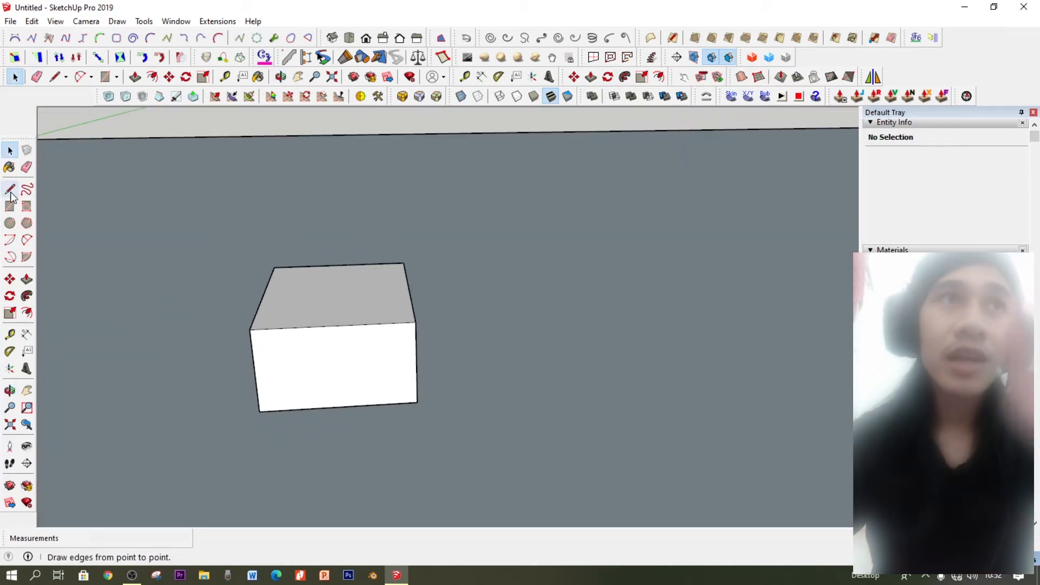
Draw a triangular gable above the box's front top edge, rising vertically from its midpoint, with sloping lines about 57 cm long to both corners
{"action": "key", "text": "o"}
{"action": "left_click_drag", "start_coordinate": [355, 362], "coordinate": [353, 317]}
{"action": "key", "text": "l"}
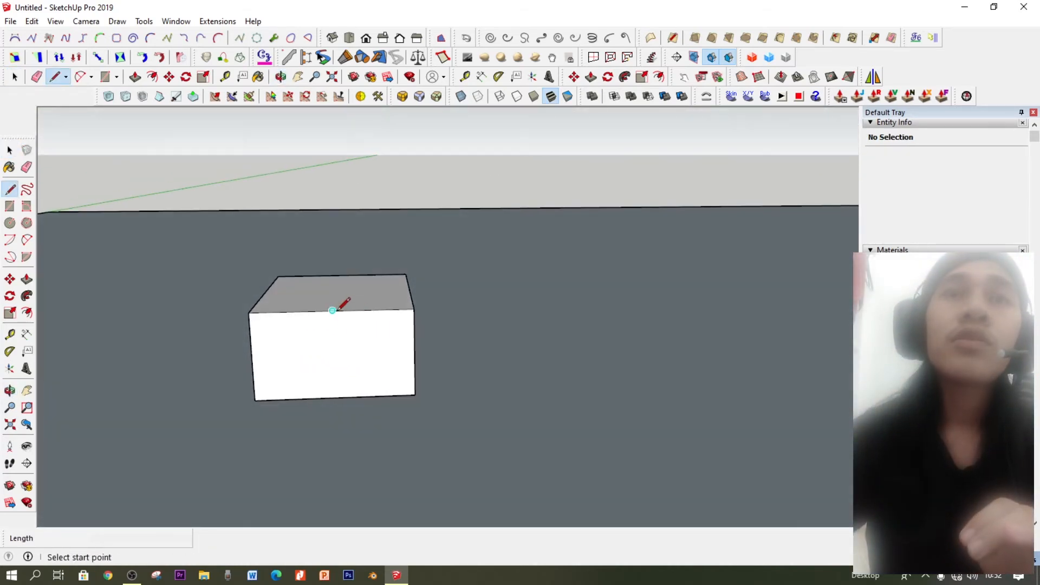
{"action": "left_click", "coordinate": [332, 310]}
{"action": "middle_click_drag", "start_coordinate": [332, 310], "coordinate": [332, 246]}
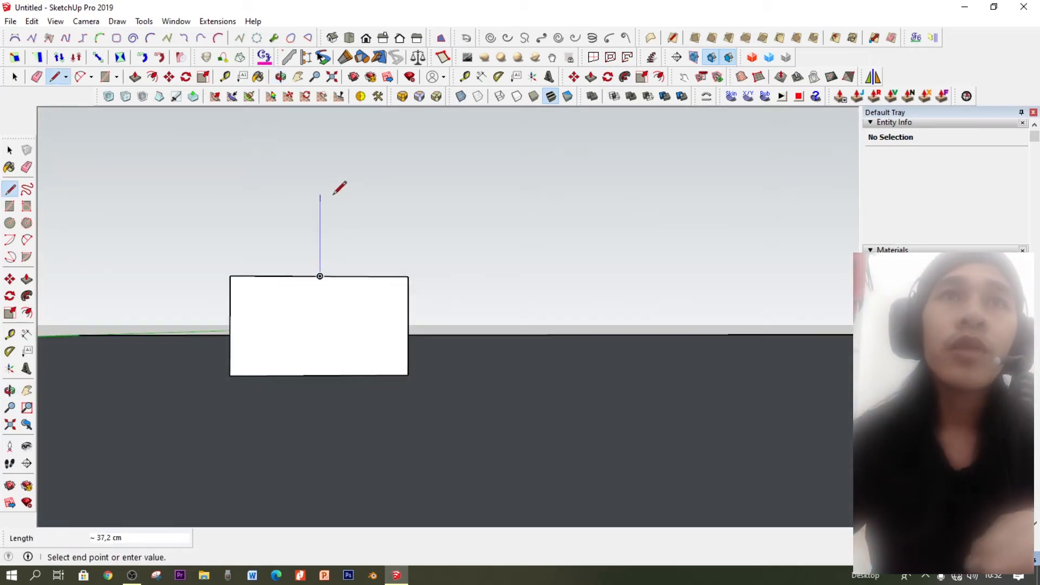
{"action": "key", "text": "Escape"}
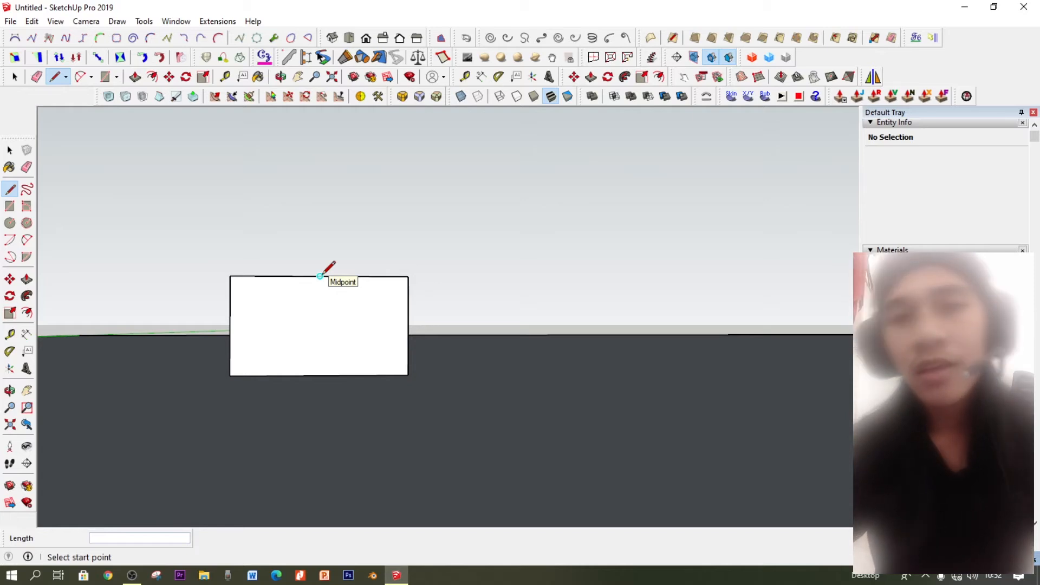
{"action": "left_click", "coordinate": [321, 276]}
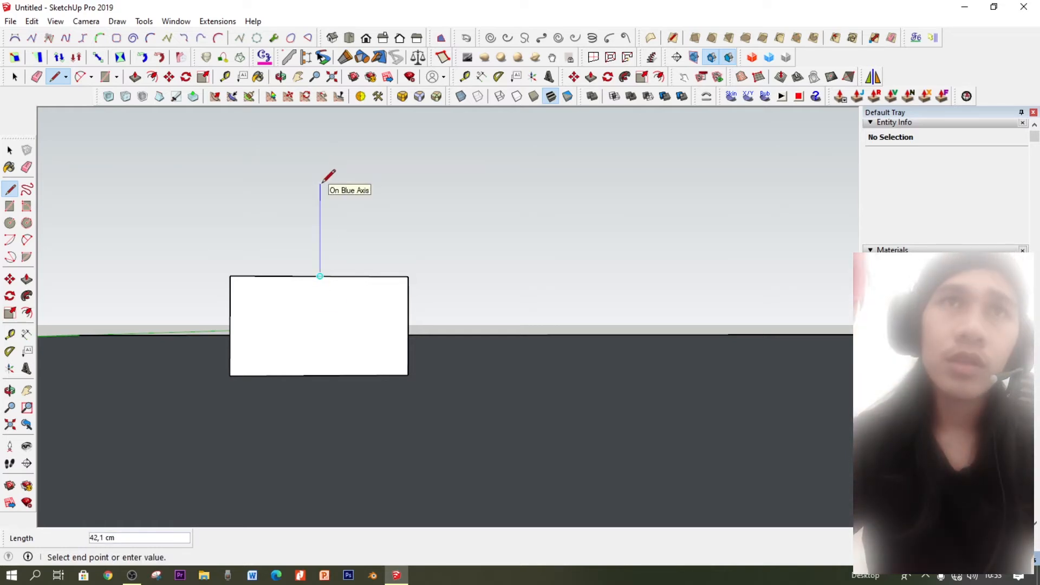
{"action": "left_click", "coordinate": [230, 276]}
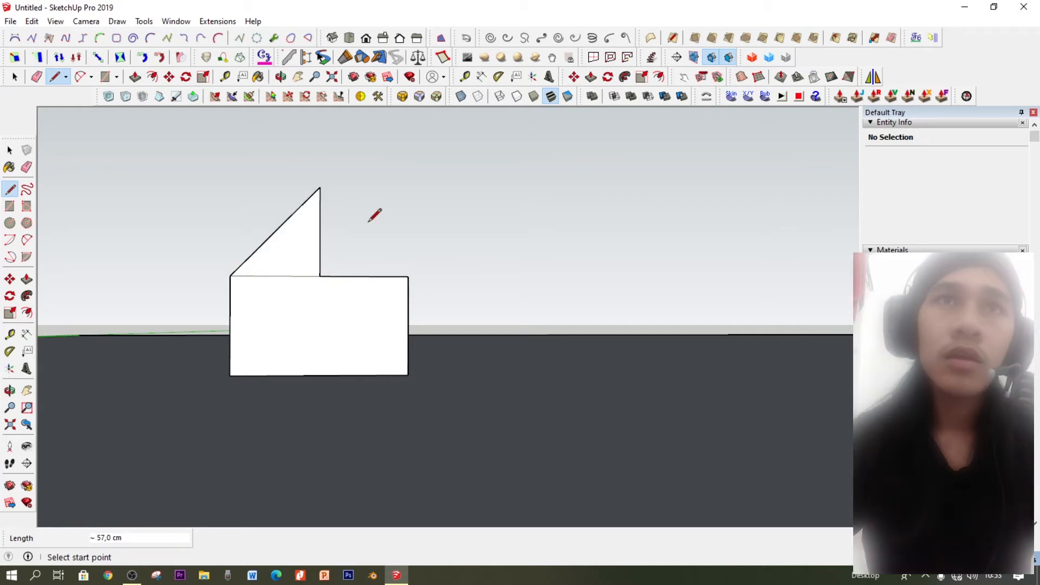
{"action": "left_click", "coordinate": [320, 187]}
{"action": "left_click", "coordinate": [409, 277]}
Extend the gable's left corner outward by about 10 cm along the red axis and connect the overhang's end to the peak
{"action": "mouse_move", "coordinate": [412, 274]}
{"action": "middle_mouse_down"}
{"action": "mouse_move", "coordinate": [361, 345]}
{"action": "mouse_move", "coordinate": [293, 311]}
{"action": "middle_mouse_up"}
{"action": "scroll", "coordinate": [328, 298], "scroll_direction": "up", "scroll_amount": 2}
{"action": "key", "text": "o"}
{"action": "left_click_drag", "start_coordinate": [318, 302], "coordinate": [318, 348]}
{"action": "key", "text": "l"}
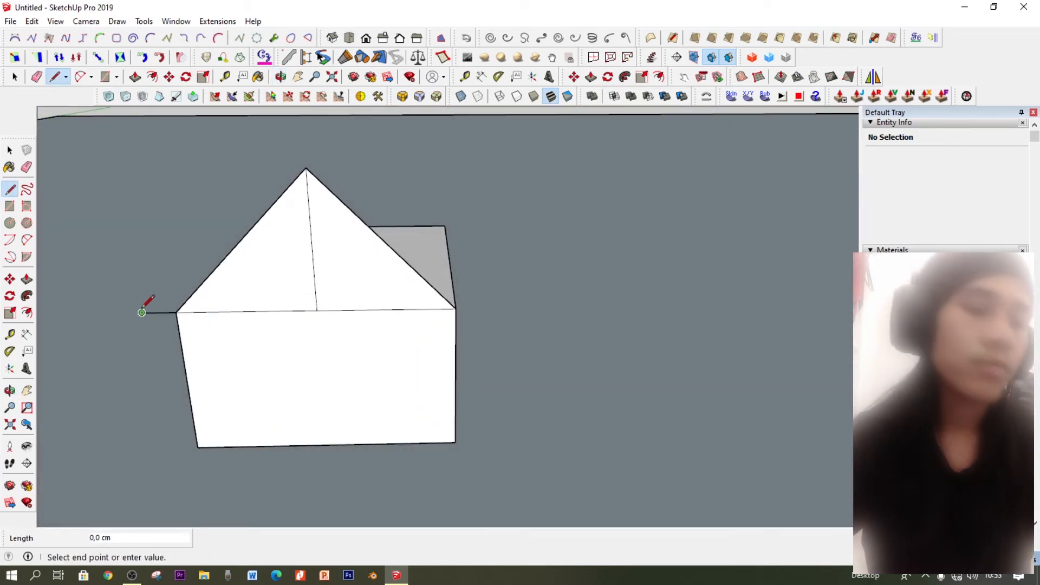
{"action": "key", "text": "Escape"}
{"action": "left_click", "coordinate": [175, 312]}
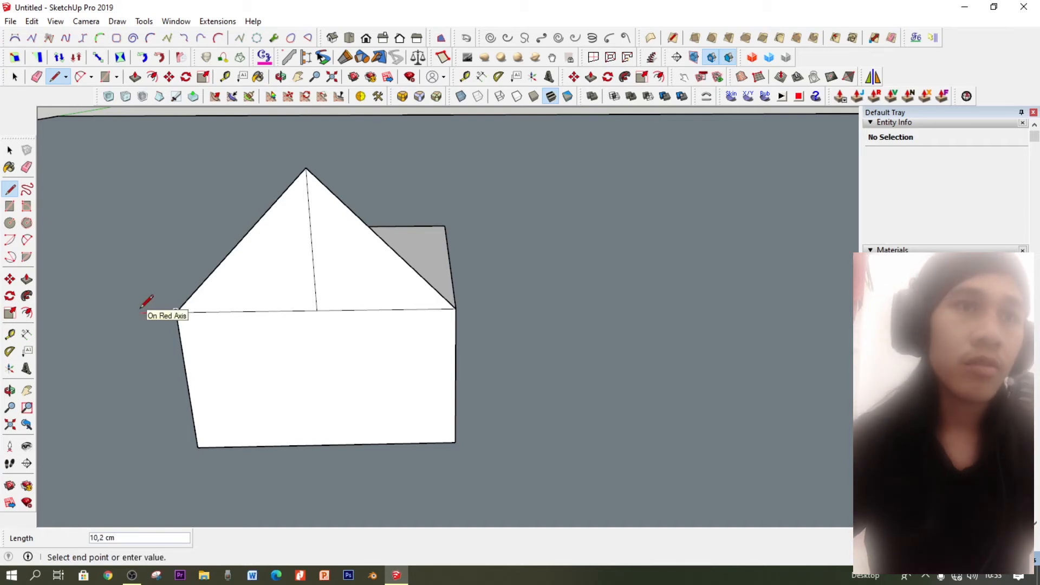
{"action": "left_click", "coordinate": [141, 312]}
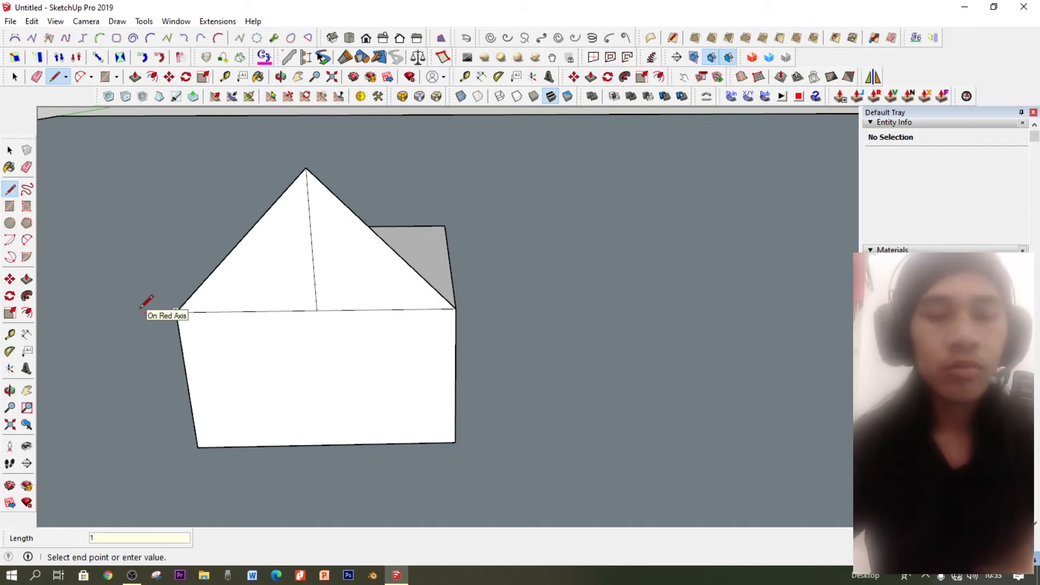
{"action": "left_click", "coordinate": [305, 169]}
Draw a matching overhang outward from the gable's right corner along the red axis and connect its end to the peak
{"action": "left_click", "coordinate": [456, 308]}
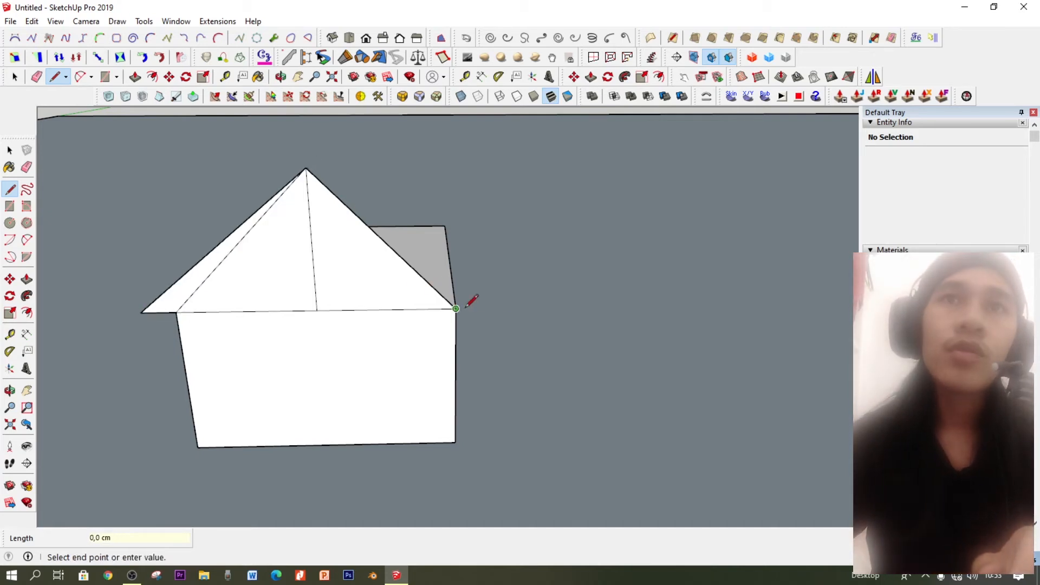
{"action": "left_click", "coordinate": [490, 308]}
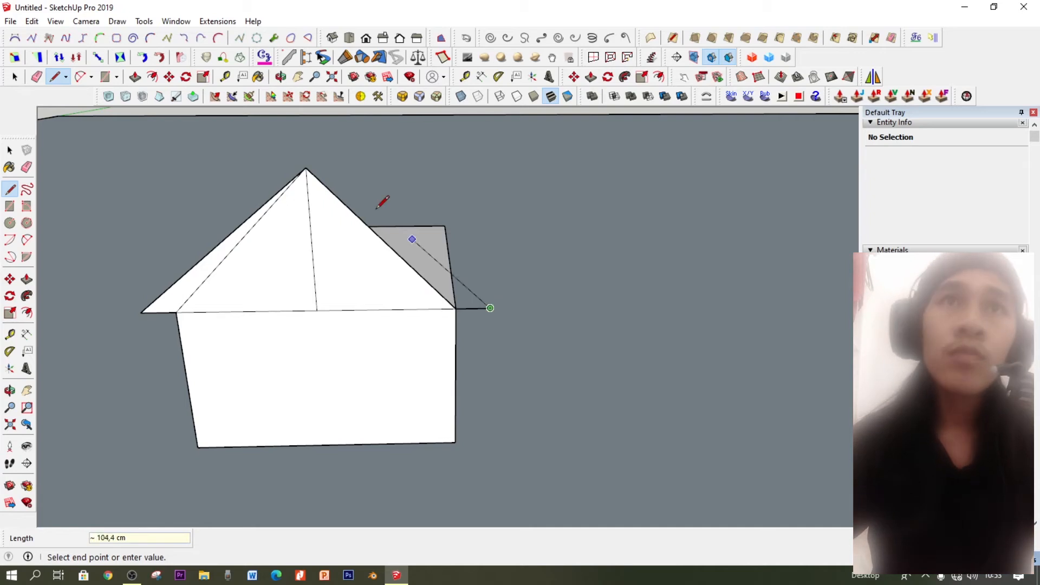
{"action": "left_click", "coordinate": [307, 167]}
Erase the vertical centre line and the two inner sloping lines so the gable becomes one triangular face
{"action": "left_click", "coordinate": [26, 167]}
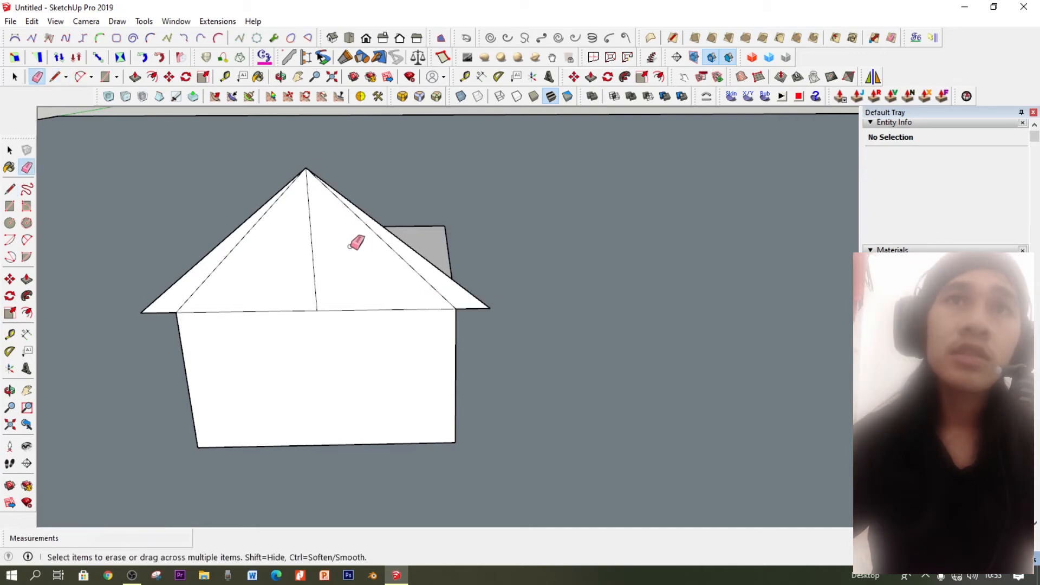
{"action": "mouse_move", "coordinate": [390, 241]}
{"action": "left_mouse_down"}
{"action": "mouse_move", "coordinate": [281, 241]}
{"action": "mouse_move", "coordinate": [194, 261]}
{"action": "left_mouse_up"}
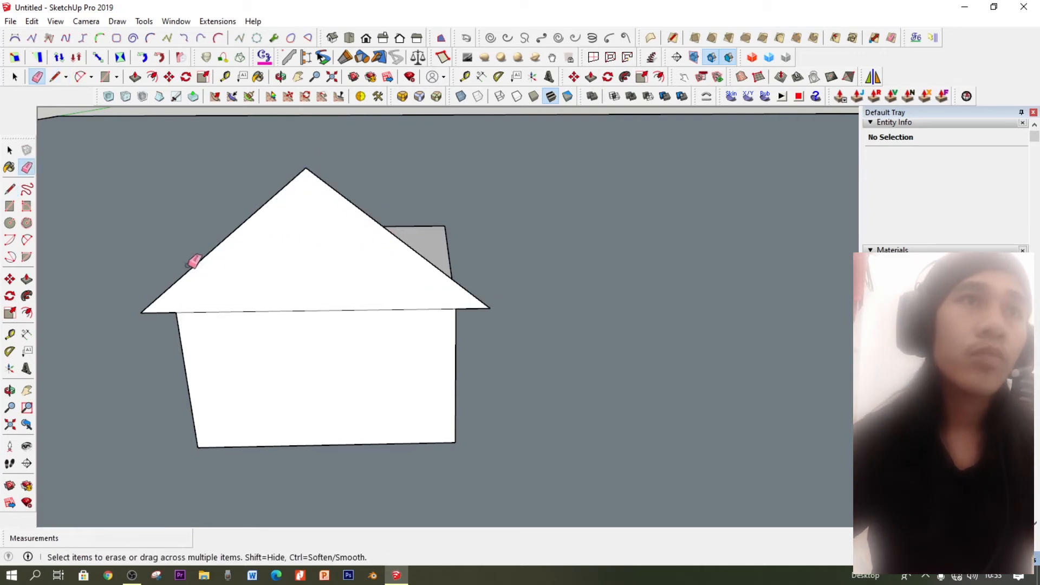
{"action": "left_click", "coordinate": [27, 279]}
{"action": "left_click", "coordinate": [279, 275]}
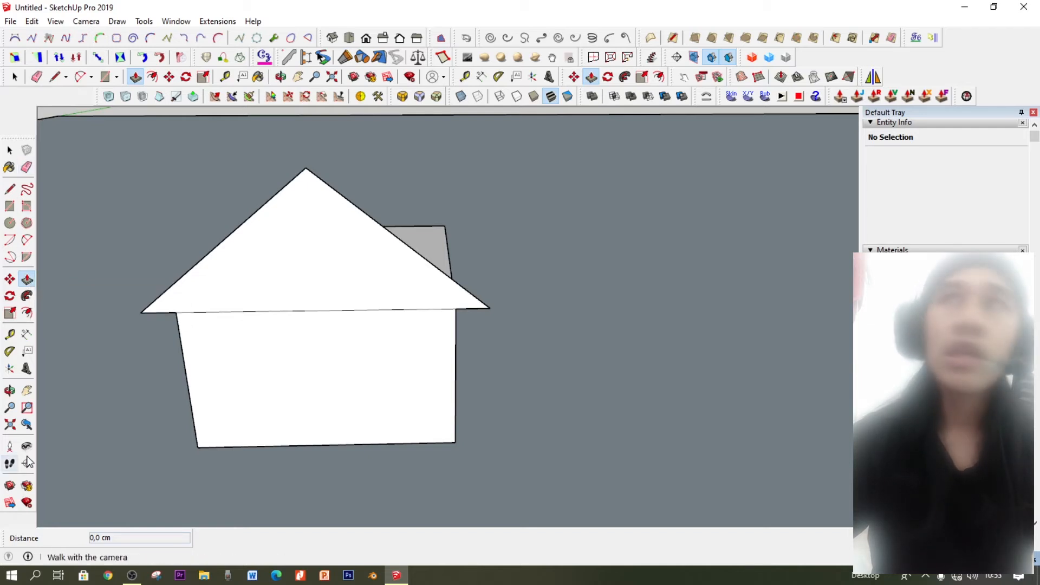
Hide the full tool set docked beside the drawing area
{"action": "right_click", "coordinate": [1023, 68]}
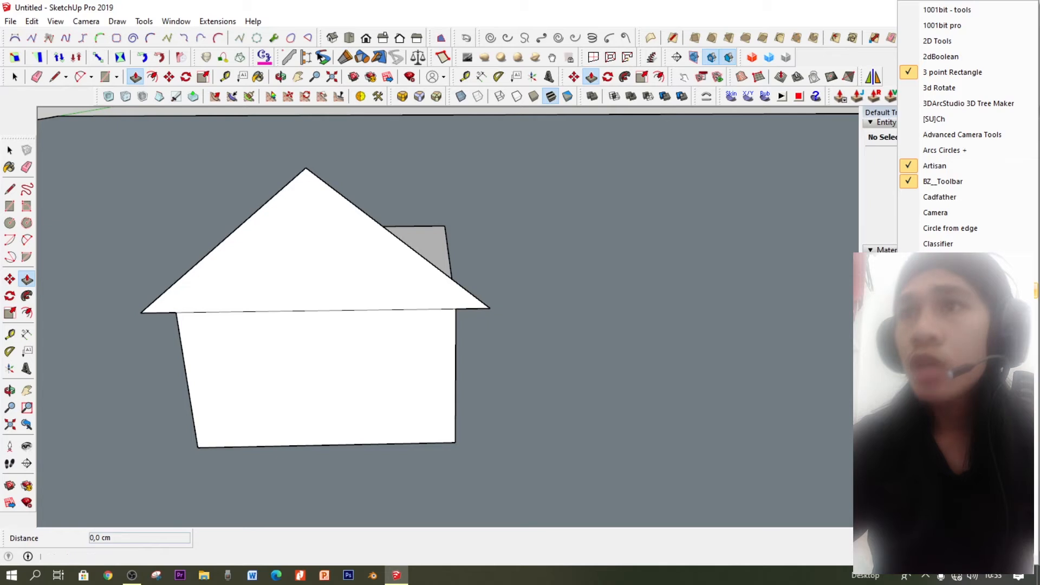
{"action": "scroll", "coordinate": [967, 130], "scroll_direction": "down", "scroll_amount": 6}
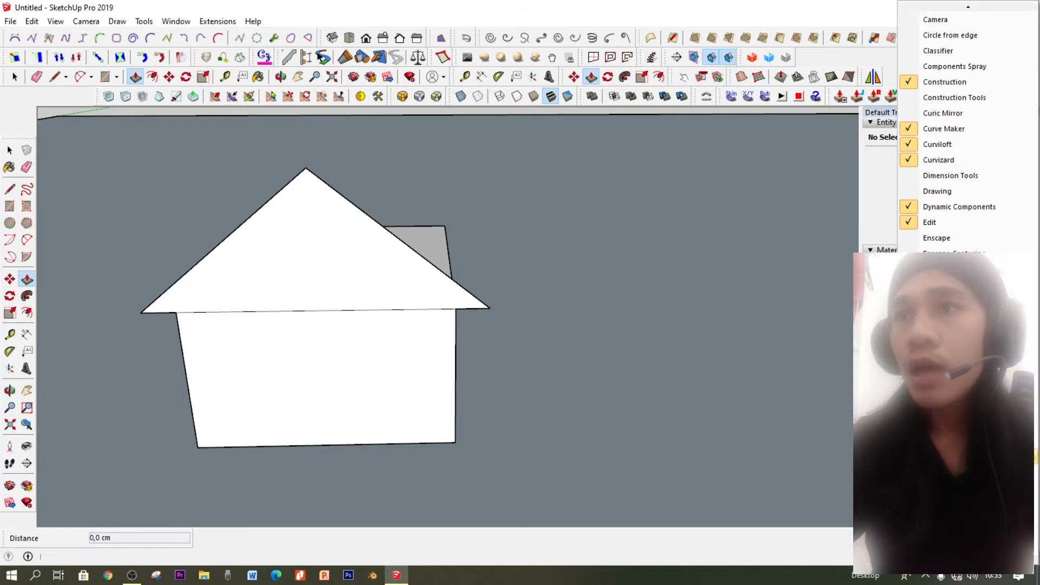
{"action": "scroll", "coordinate": [967, 130], "scroll_direction": "down", "scroll_amount": 5}
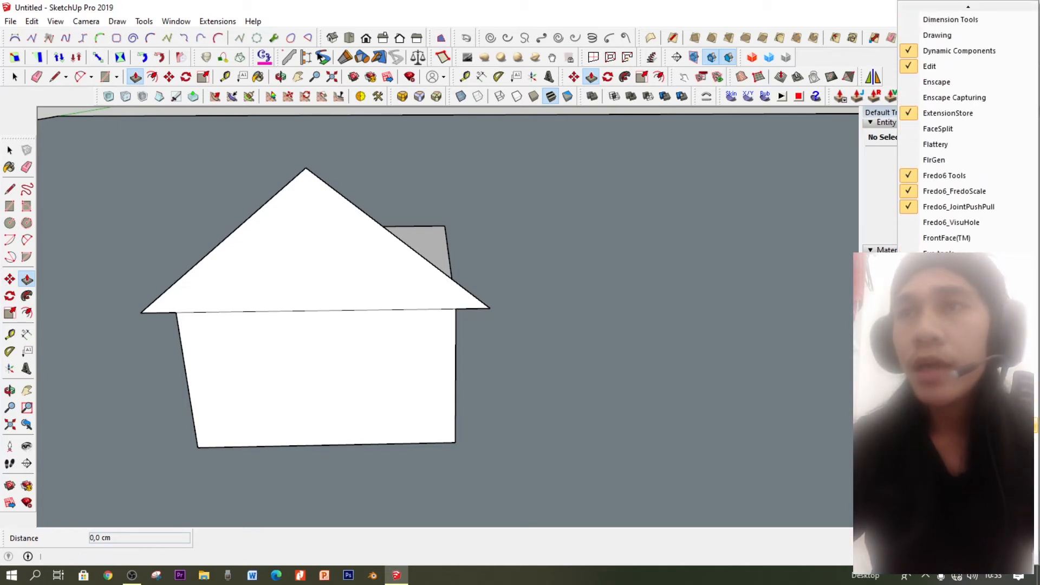
{"action": "scroll", "coordinate": [967, 130], "scroll_direction": "down", "scroll_amount": 3}
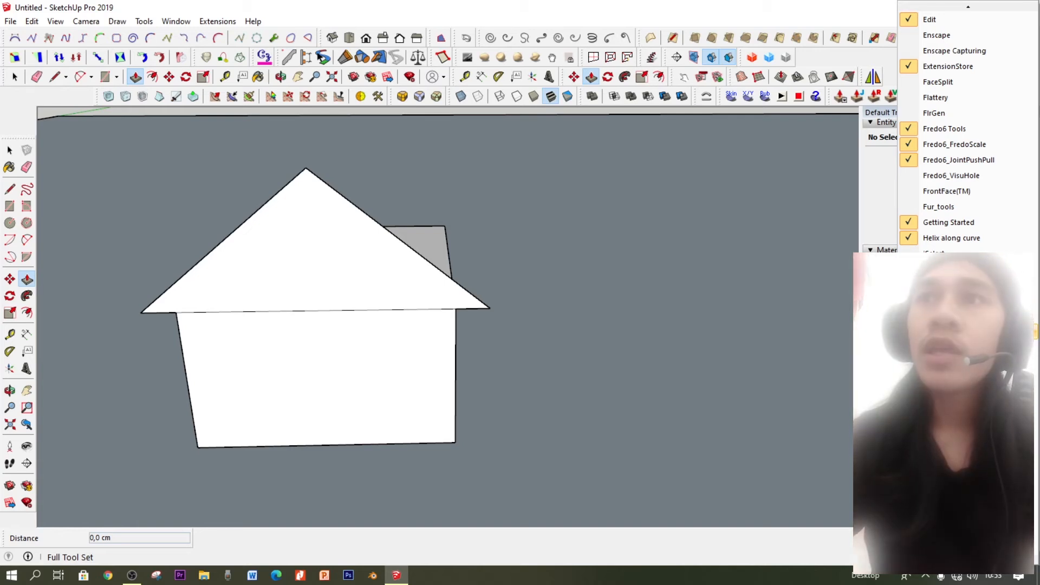
{"action": "left_click", "coordinate": [948, 269]}
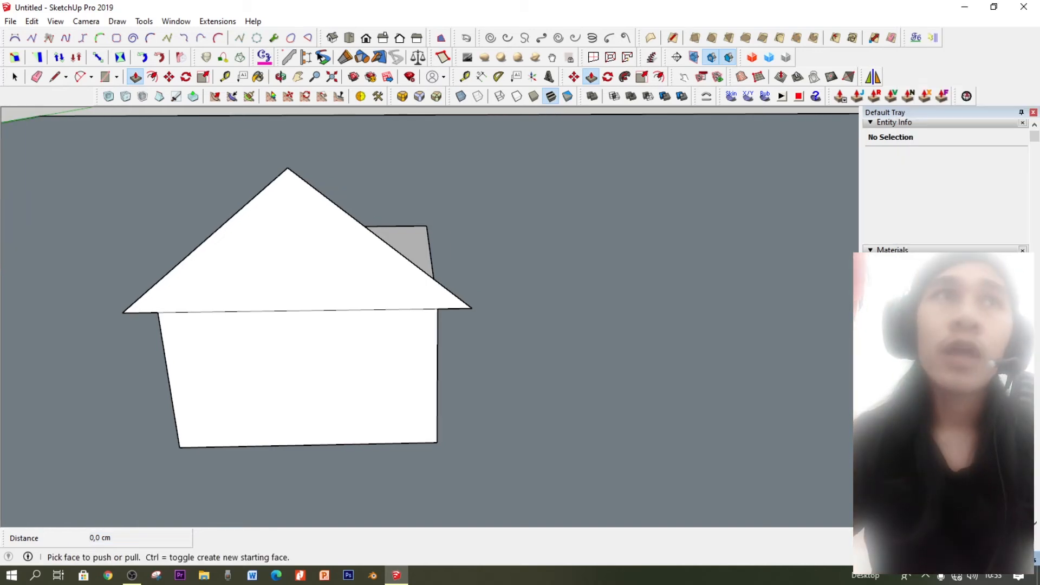
Display the full tool set beside the drawing area and dock it directly beneath the horizontal toolbars
{"action": "right_click", "coordinate": [1024, 67]}
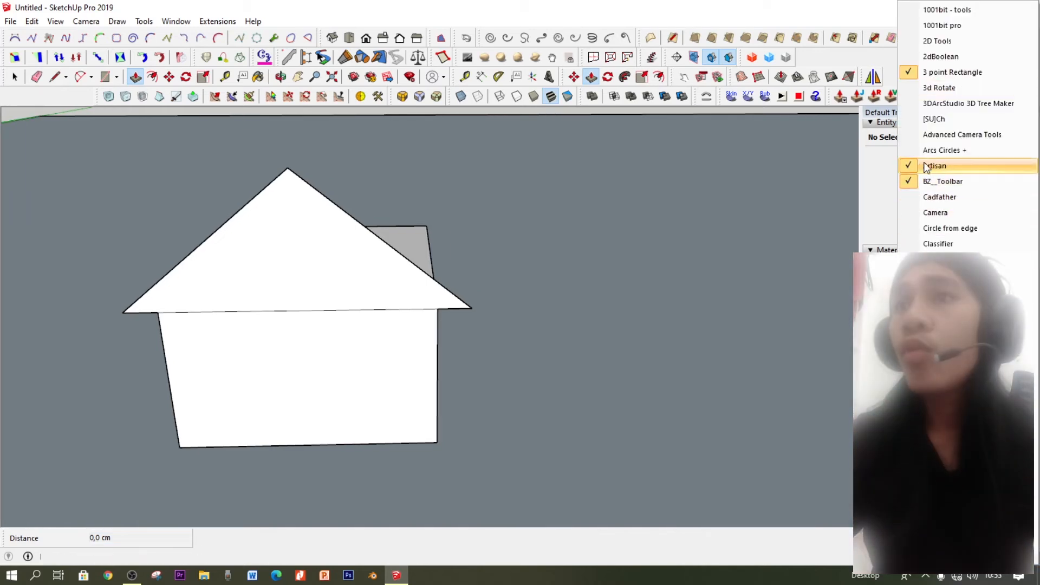
{"action": "scroll", "coordinate": [947, 165], "scroll_direction": "down", "scroll_amount": 3}
{"action": "scroll", "coordinate": [948, 165], "scroll_direction": "down", "scroll_amount": 4}
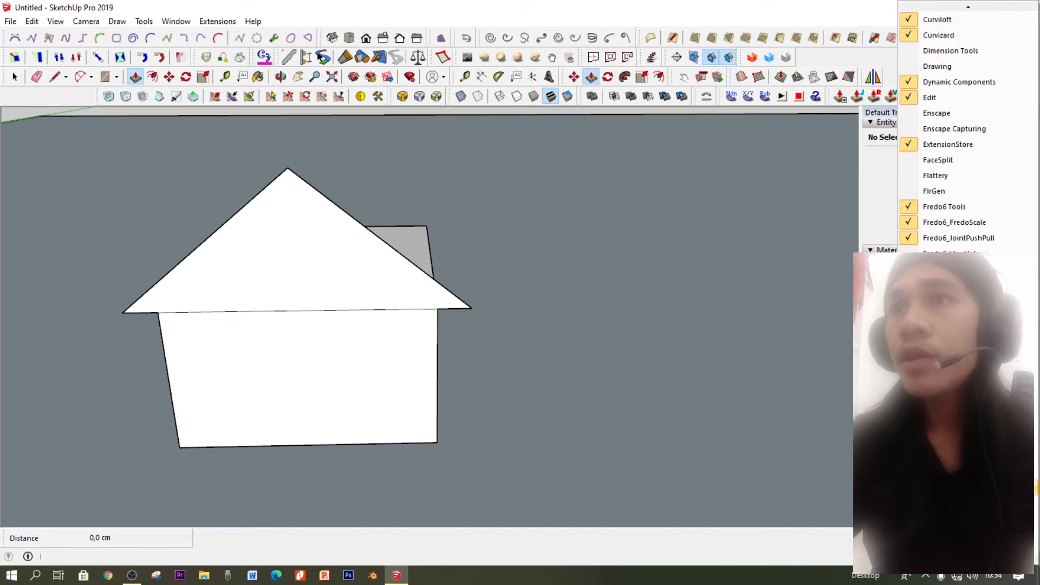
{"action": "left_click", "coordinate": [945, 439]}
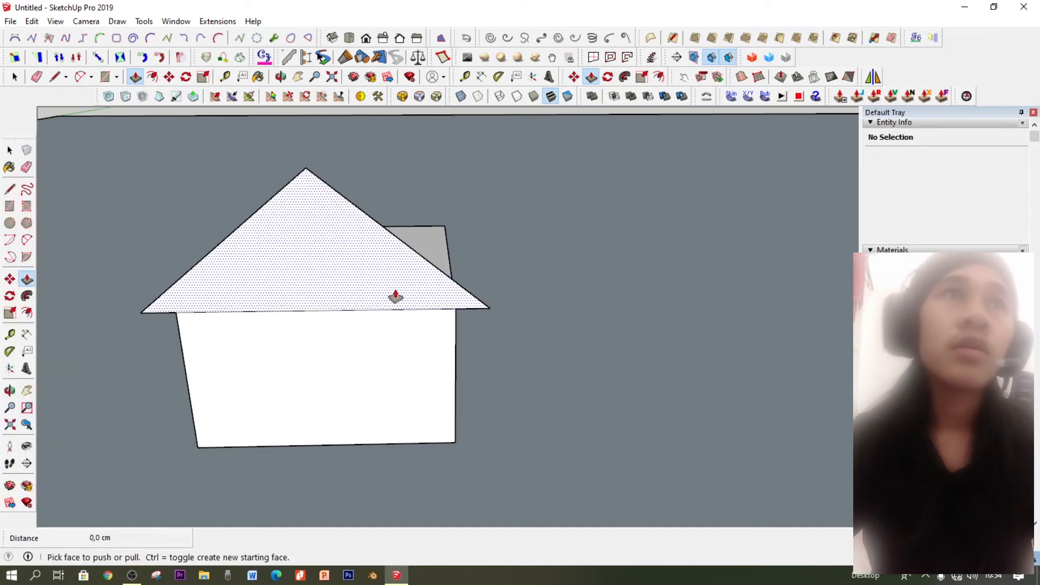
{"action": "left_click_drag", "start_coordinate": [23, 146], "coordinate": [4, 118]}
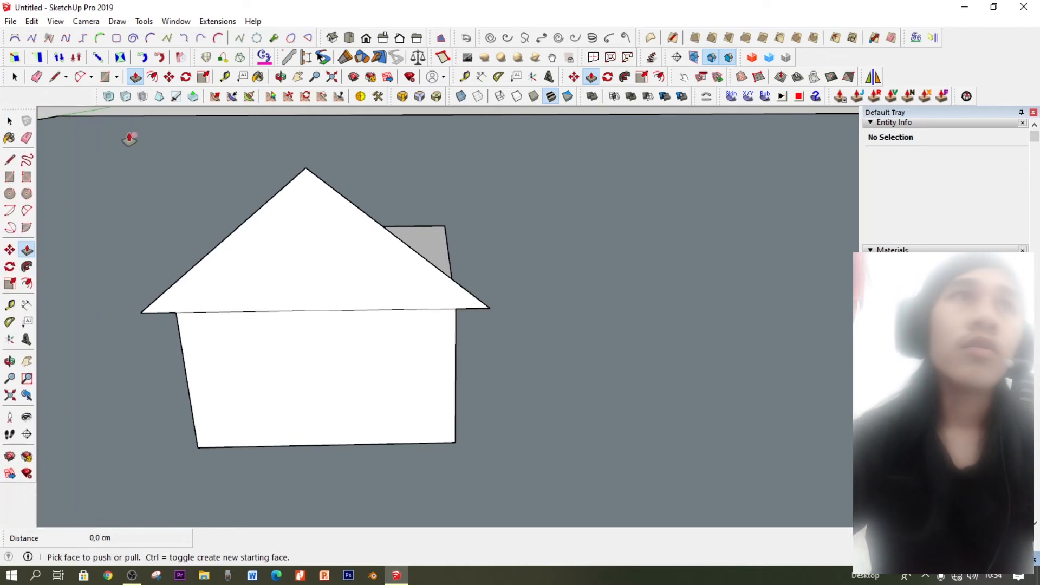
Push/Pull the triangular gable face 100 cm back over the box, aligned with its rear wall, to form the roof
{"action": "key", "text": "space"}
{"action": "middle_click_drag", "start_coordinate": [367, 246], "coordinate": [432, 178]}
{"action": "scroll", "coordinate": [311, 288], "scroll_direction": "up", "scroll_amount": 3}
{"action": "middle_click_drag", "start_coordinate": [311, 288], "coordinate": [555, 303]}
{"action": "left_click", "coordinate": [26, 250]}
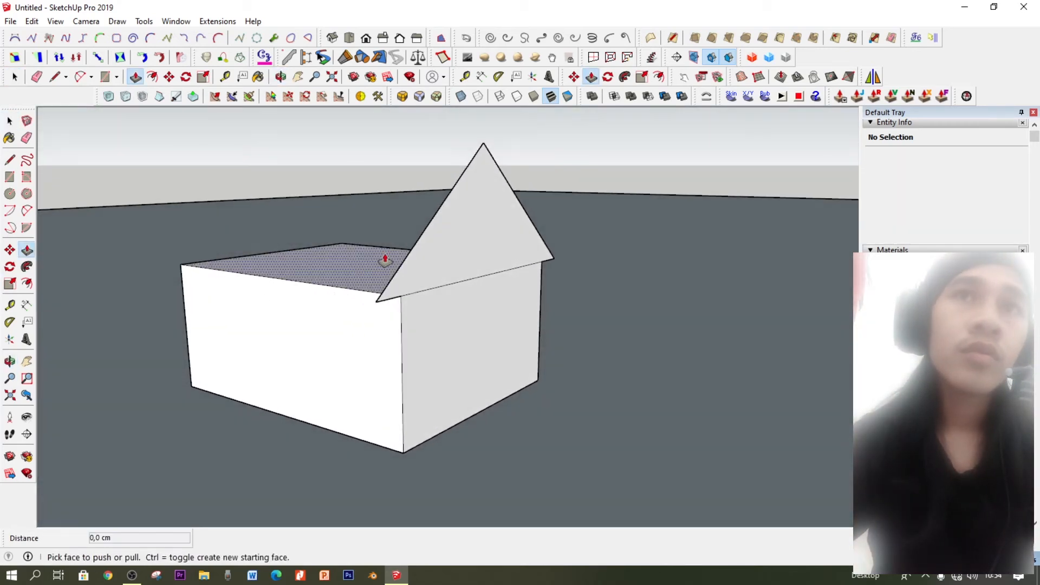
{"action": "left_click", "coordinate": [437, 274]}
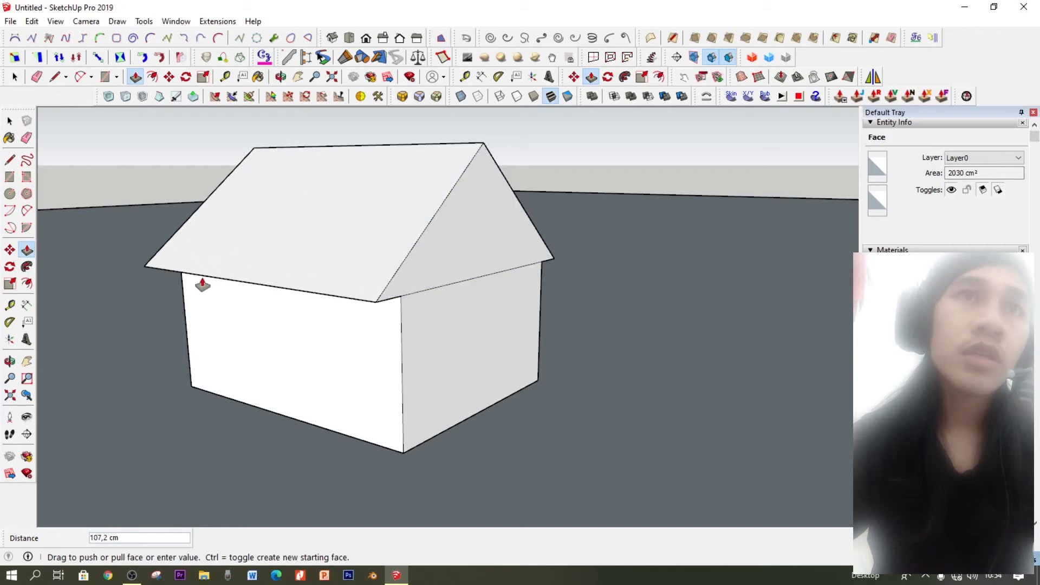
{"action": "left_click", "coordinate": [184, 309]}
{"action": "mouse_move", "coordinate": [429, 250]}
{"action": "middle_mouse_down"}
{"action": "mouse_move", "coordinate": [726, 179]}
{"action": "mouse_move", "coordinate": [680, 192]}
{"action": "mouse_move", "coordinate": [293, 222]}
{"action": "mouse_move", "coordinate": [142, 211]}
{"action": "mouse_move", "coordinate": [233, 297]}
{"action": "middle_mouse_up"}
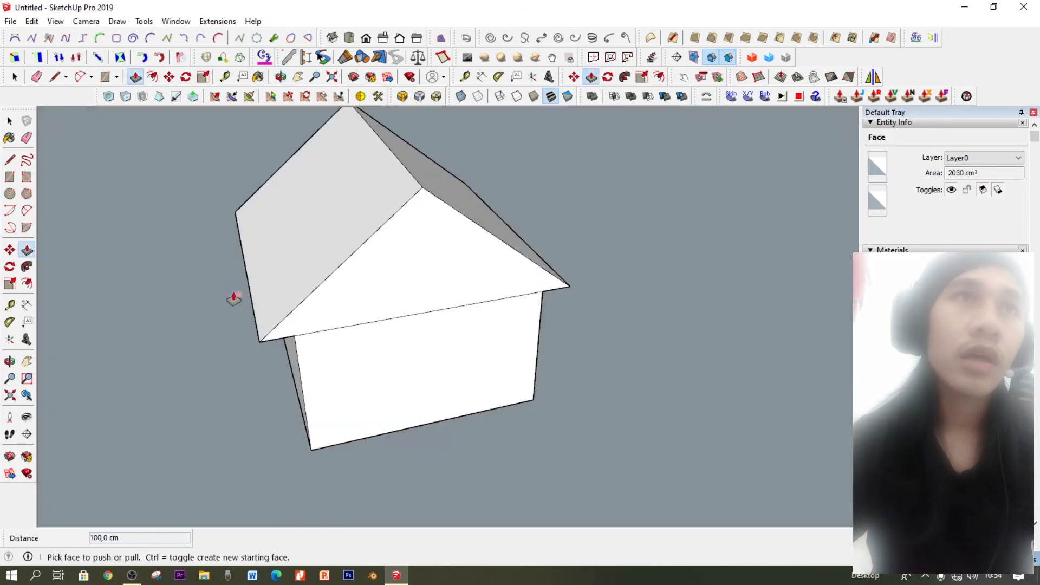
{"action": "left_click", "coordinate": [10, 160]}
{"action": "scroll", "coordinate": [428, 292], "scroll_direction": "up", "scroll_amount": 1}
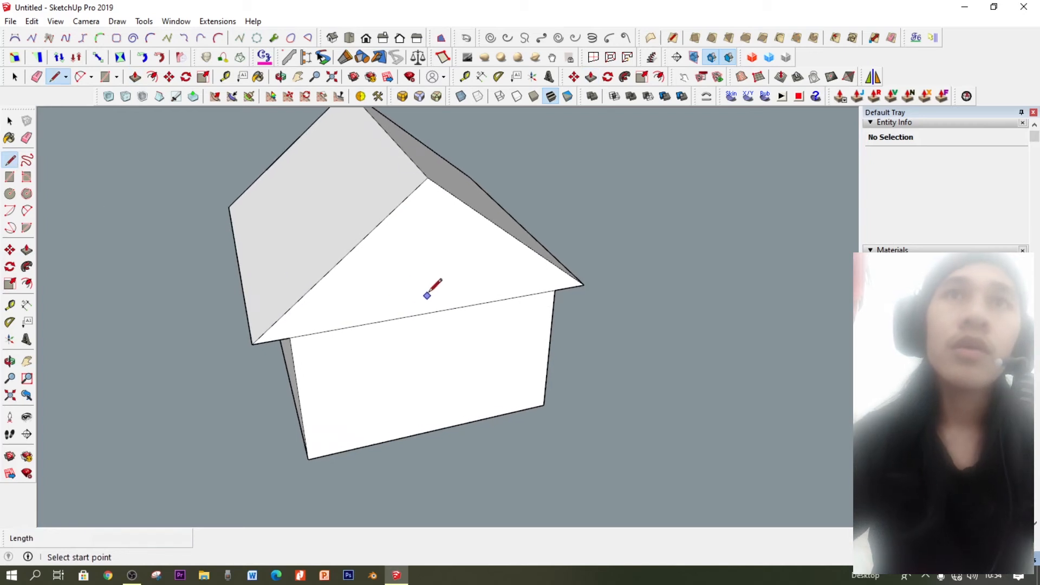
{"action": "middle_click_drag", "start_coordinate": [431, 252], "coordinate": [316, 209]}
{"action": "left_click", "coordinate": [217, 268]}
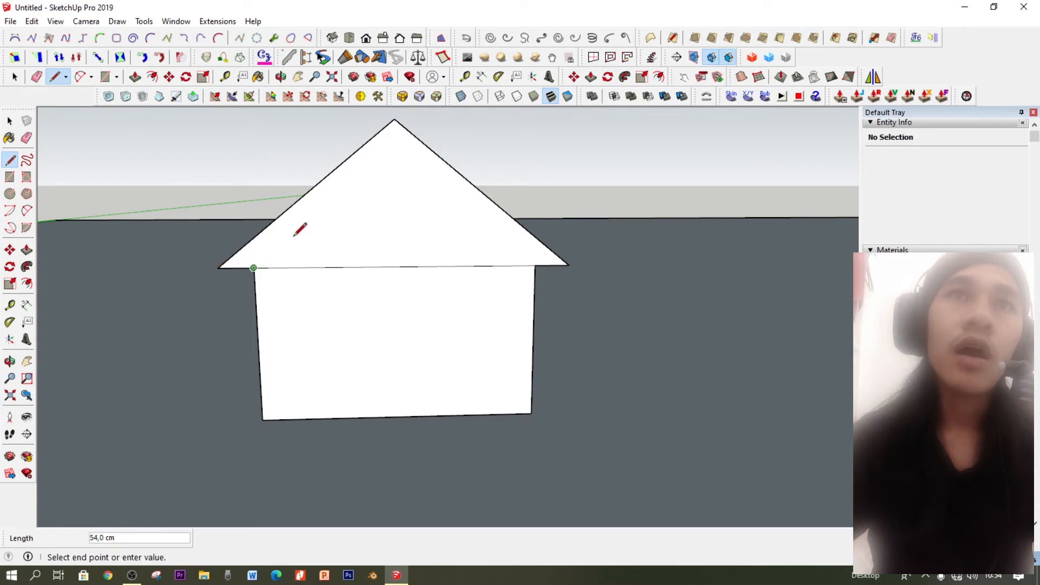
{"action": "key", "text": "space"}
{"action": "middle_click_drag", "start_coordinate": [282, 325], "coordinate": [436, 332]}
{"action": "left_click", "coordinate": [323, 303]}
{"action": "left_click", "coordinate": [398, 312]}
Draw three separate practice lines with different slopes on the front gable face
{"action": "middle_click_drag", "start_coordinate": [418, 281], "coordinate": [366, 267]}
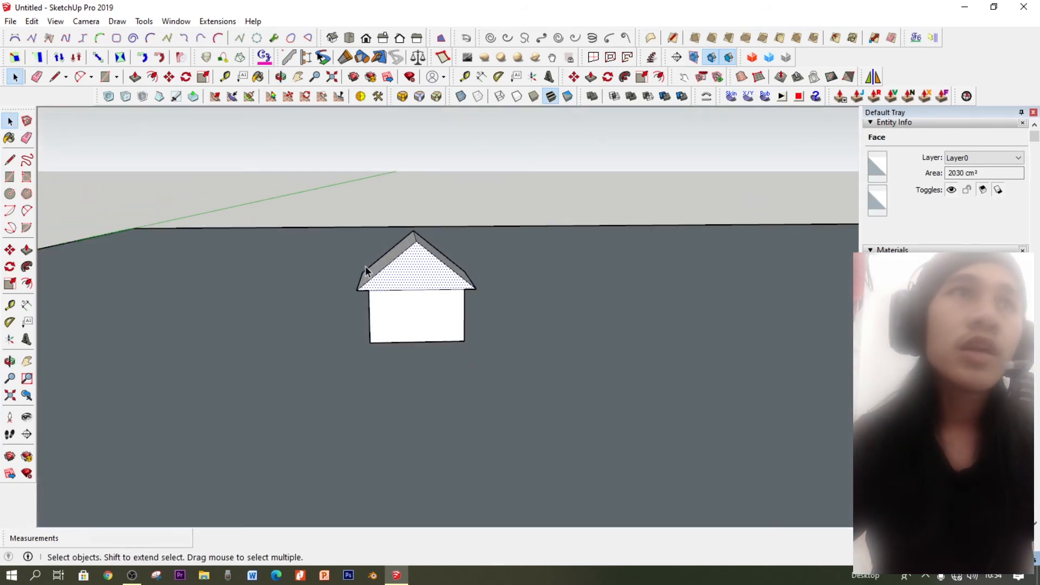
{"action": "middle_click_drag", "start_coordinate": [161, 228], "coordinate": [352, 263]}
{"action": "middle_click_drag", "start_coordinate": [585, 328], "coordinate": [599, 285]}
{"action": "key", "text": "space"}
{"action": "scroll", "coordinate": [697, 285], "scroll_direction": "up", "scroll_amount": 3}
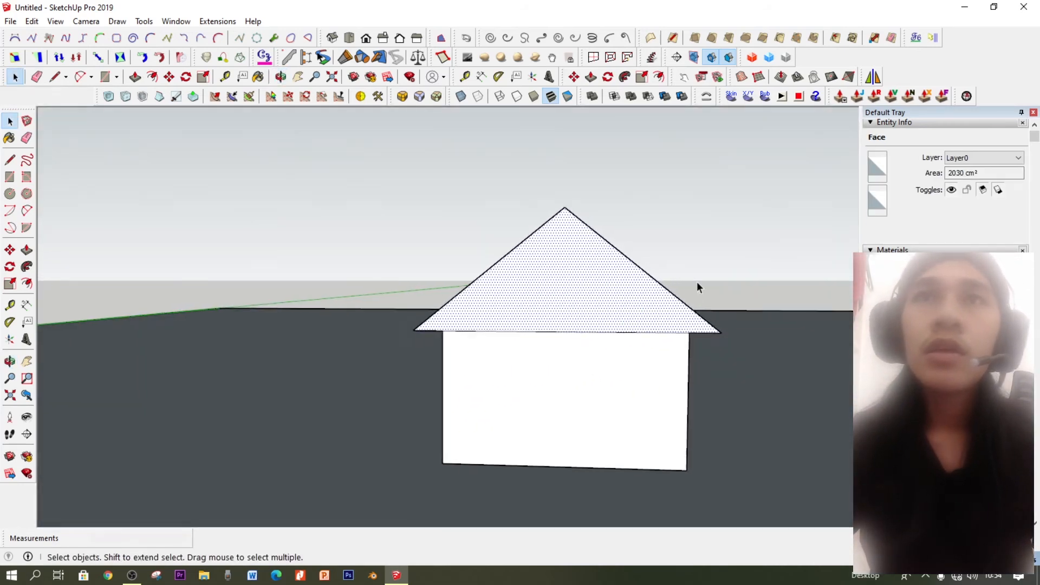
{"action": "left_click", "coordinate": [10, 160]}
{"action": "left_click", "coordinate": [463, 320]}
{"action": "left_click", "coordinate": [491, 257]}
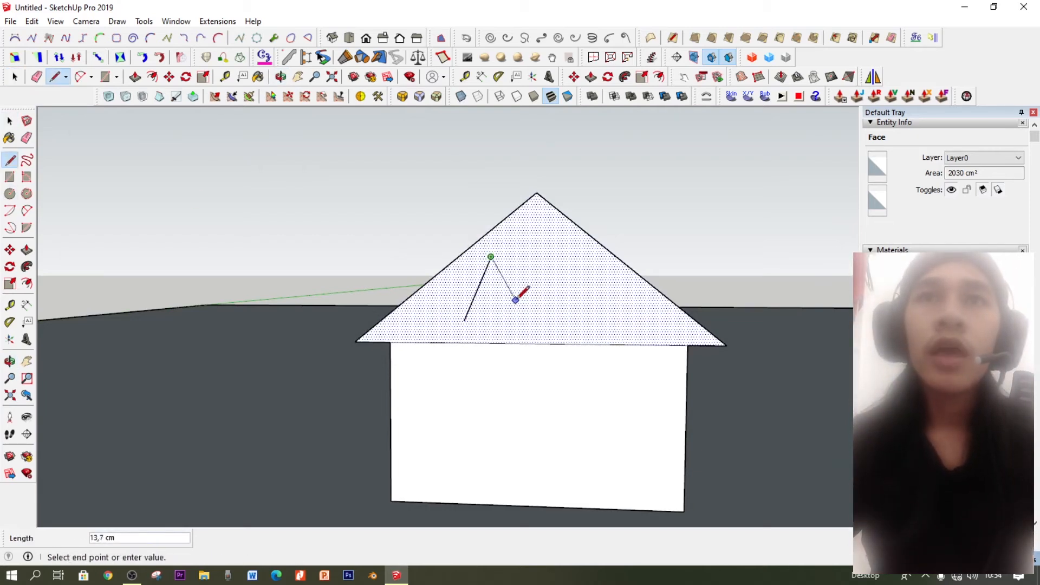
{"action": "key", "text": "Escape"}
{"action": "left_click", "coordinate": [491, 319]}
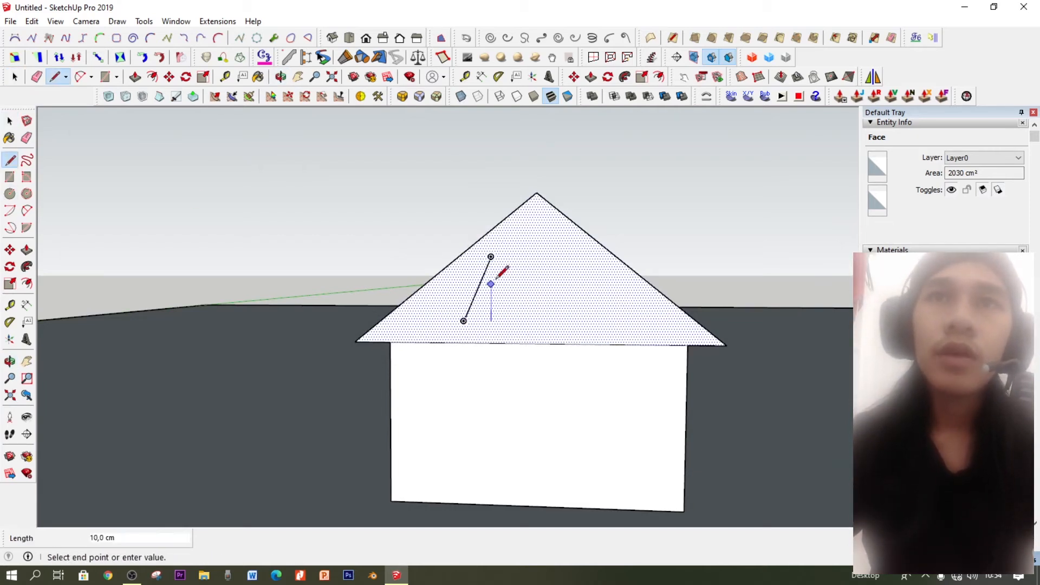
{"action": "left_click", "coordinate": [532, 284]}
{"action": "key", "text": "Escape"}
{"action": "left_click", "coordinate": [533, 321]}
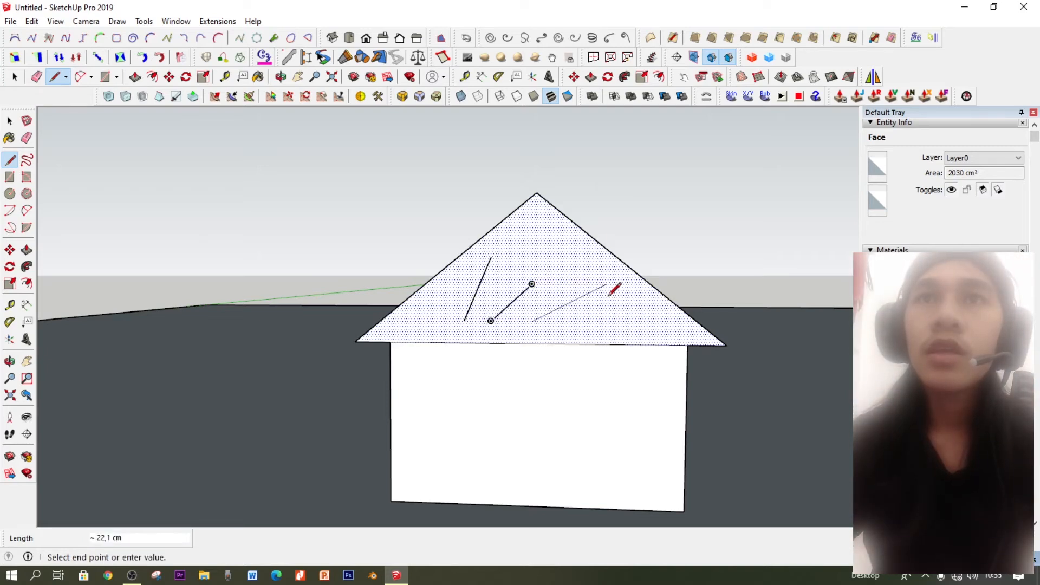
{"action": "left_click", "coordinate": [612, 307]}
{"action": "key", "text": "Escape"}
Draw a line about 17 cm long on the front wall, parallel to the middle practice line on the gable
{"action": "left_click", "coordinate": [10, 120]}
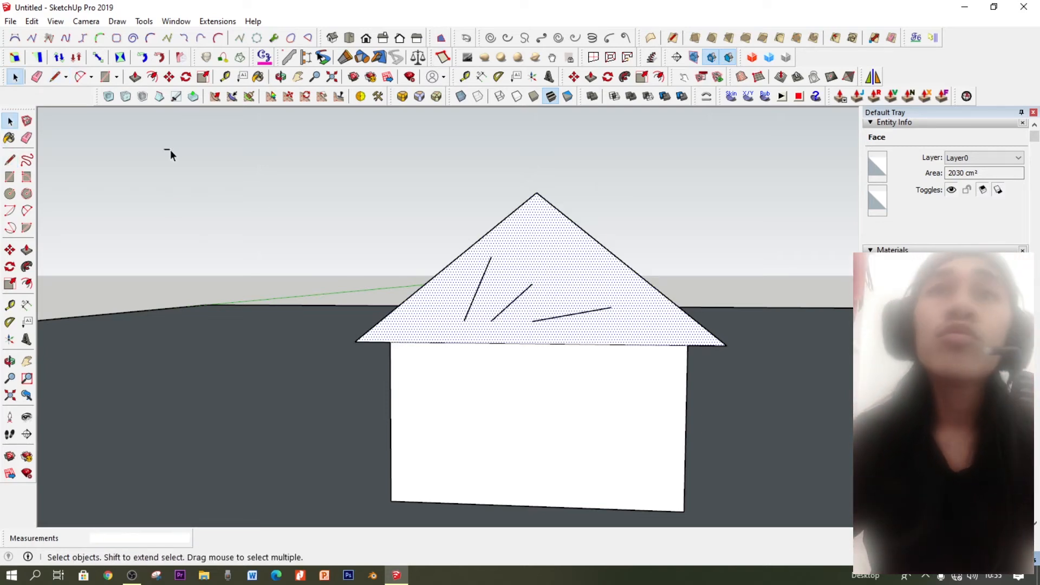
{"action": "scroll", "coordinate": [669, 391], "scroll_direction": "up", "scroll_amount": 1}
{"action": "scroll", "coordinate": [585, 331], "scroll_direction": "up", "scroll_amount": 2}
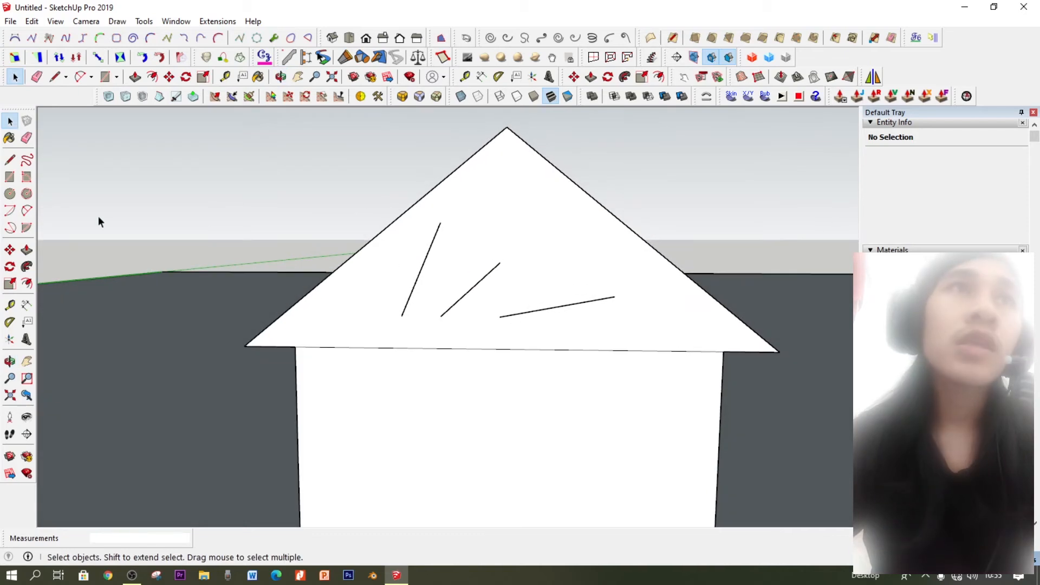
{"action": "left_click", "coordinate": [10, 160]}
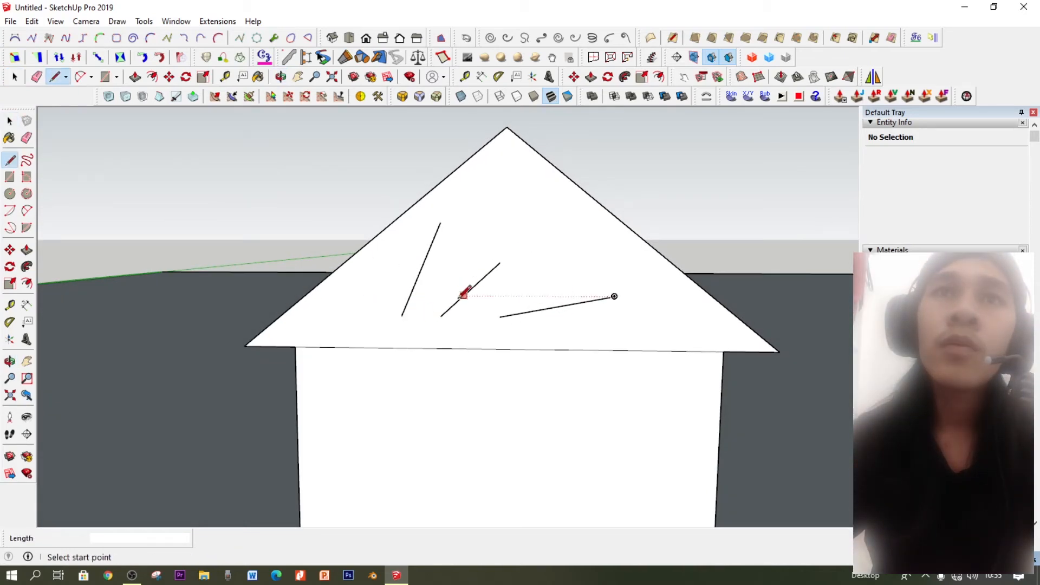
{"action": "left_click", "coordinate": [440, 316]}
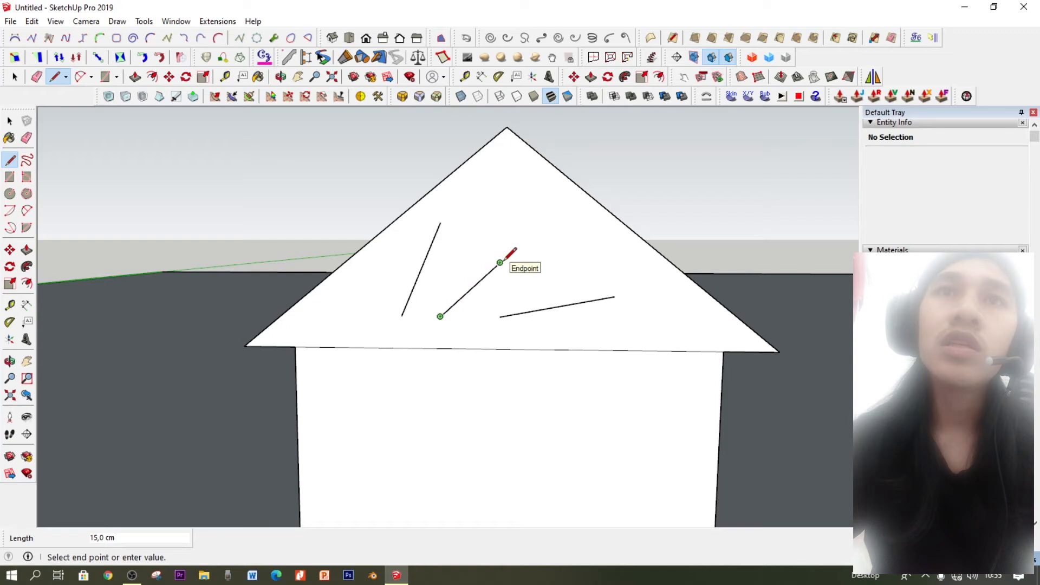
{"action": "key", "text": "Escape"}
{"action": "left_click", "coordinate": [440, 316]}
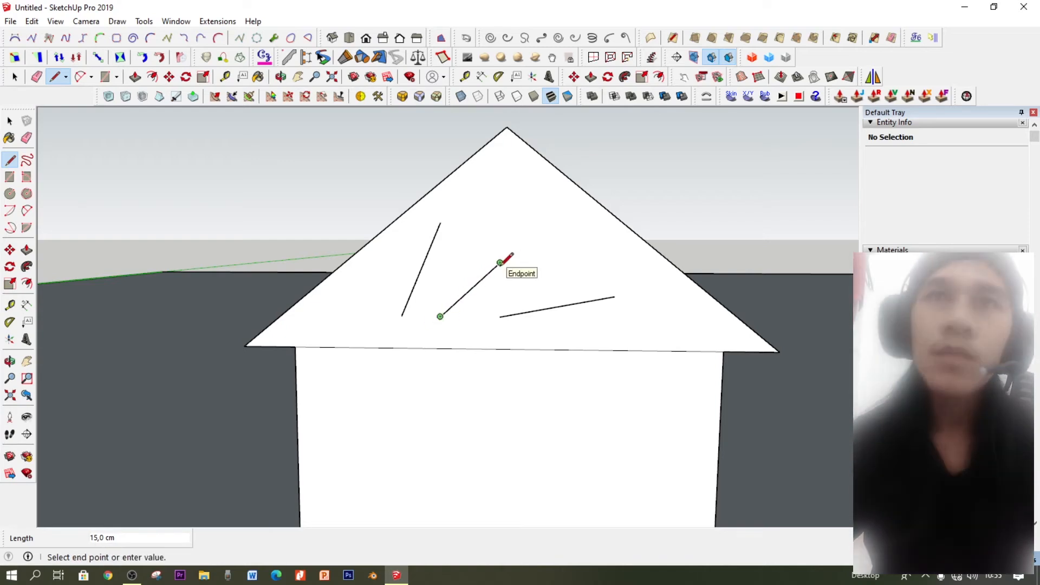
{"action": "key", "text": "Escape"}
{"action": "left_click", "coordinate": [400, 427]}
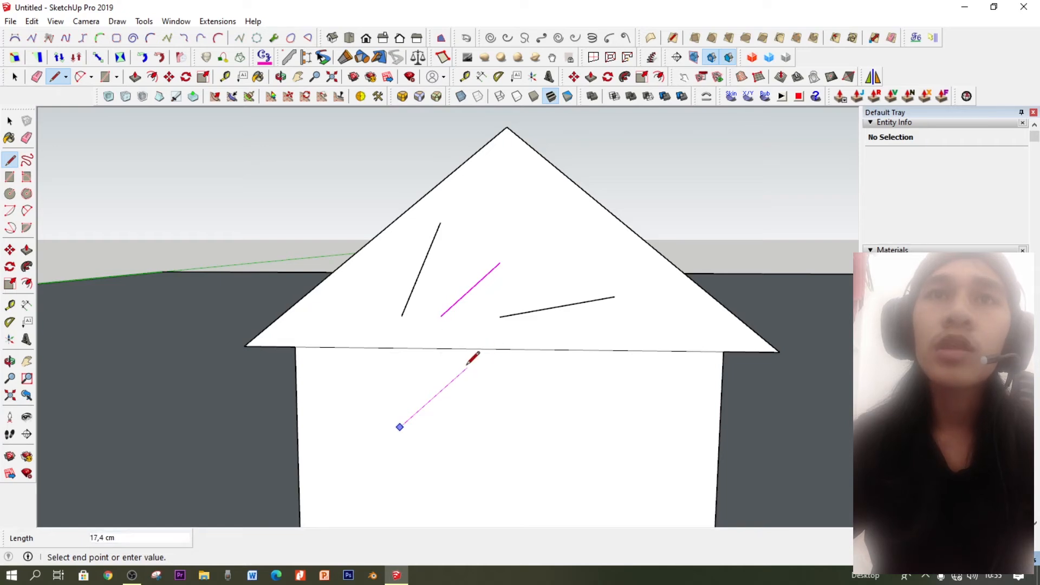
{"action": "left_click", "coordinate": [453, 381]}
{"action": "key", "text": "Escape"}
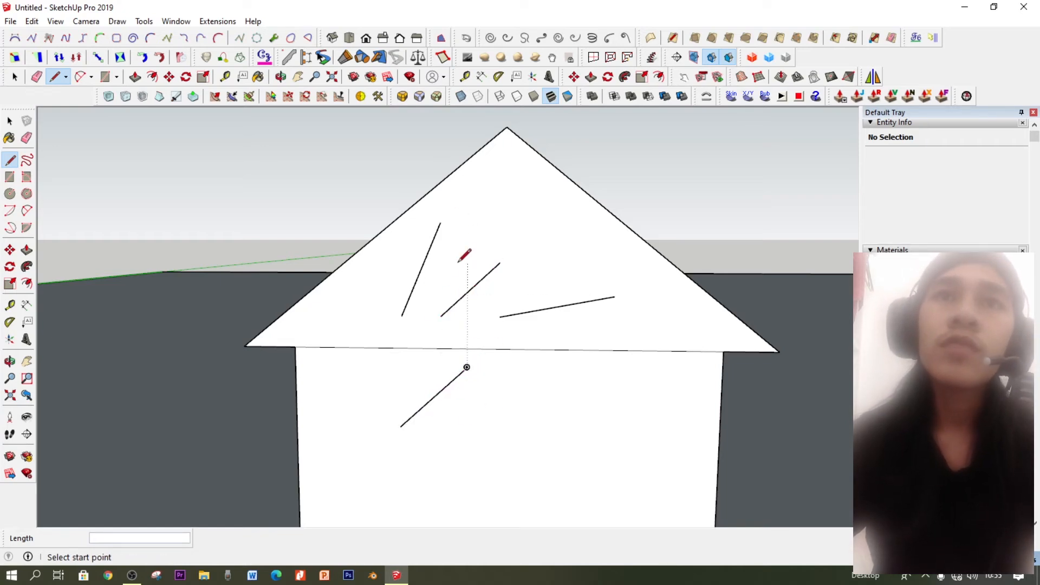
Trace the steep left practice line as a reference and draw a line parallel to it on the front wall
{"action": "left_click", "coordinate": [401, 316]}
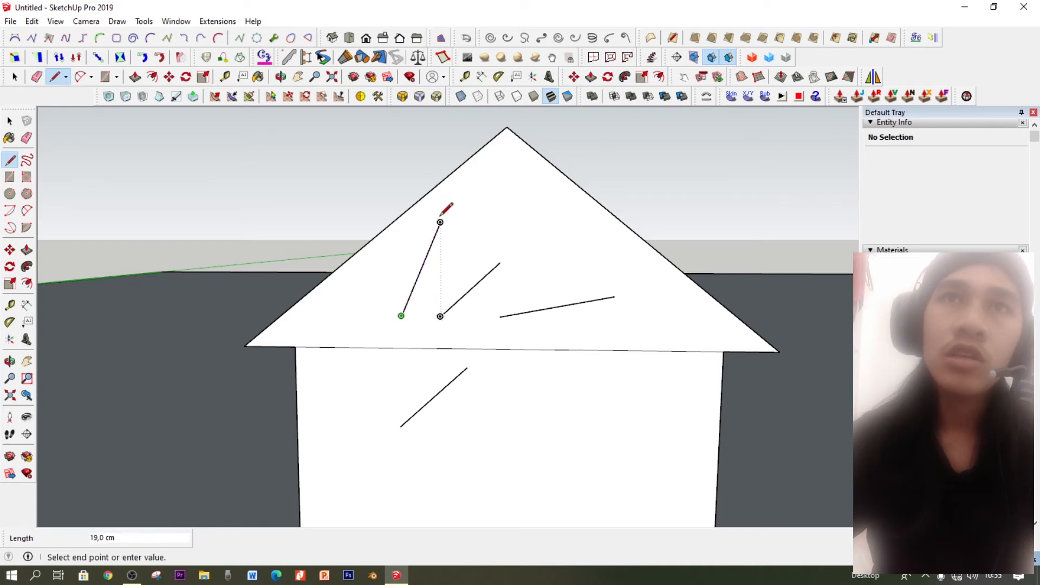
{"action": "left_click", "coordinate": [441, 223]}
{"action": "key", "text": "Escape"}
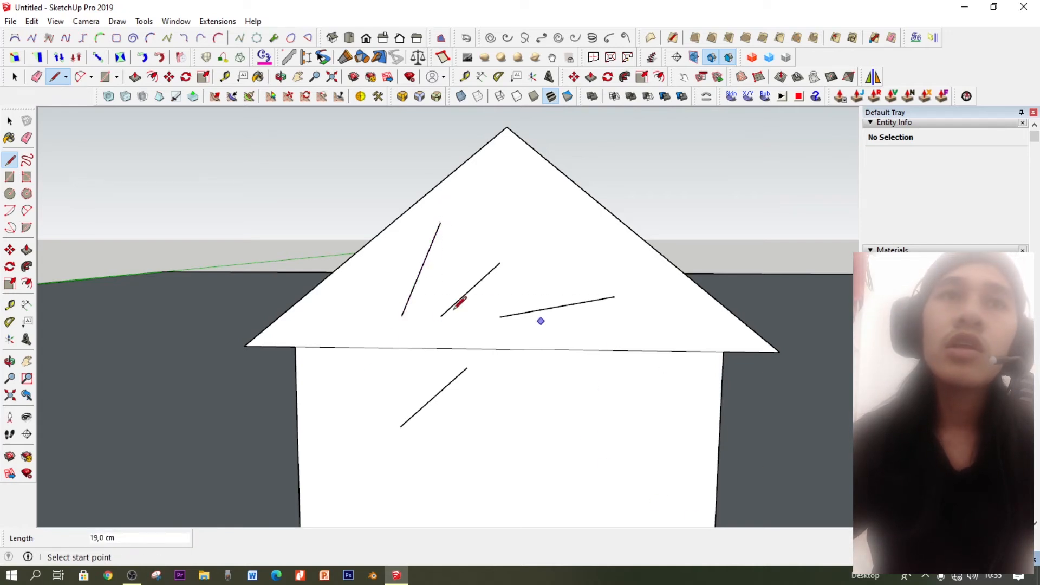
{"action": "left_click", "coordinate": [539, 491]}
{"action": "left_click", "coordinate": [595, 363]}
{"action": "mouse_move", "coordinate": [569, 427]}
{"action": "middle_mouse_down"}
{"action": "mouse_move", "coordinate": [564, 355]}
{"action": "mouse_move", "coordinate": [567, 373]}
{"action": "middle_mouse_up"}
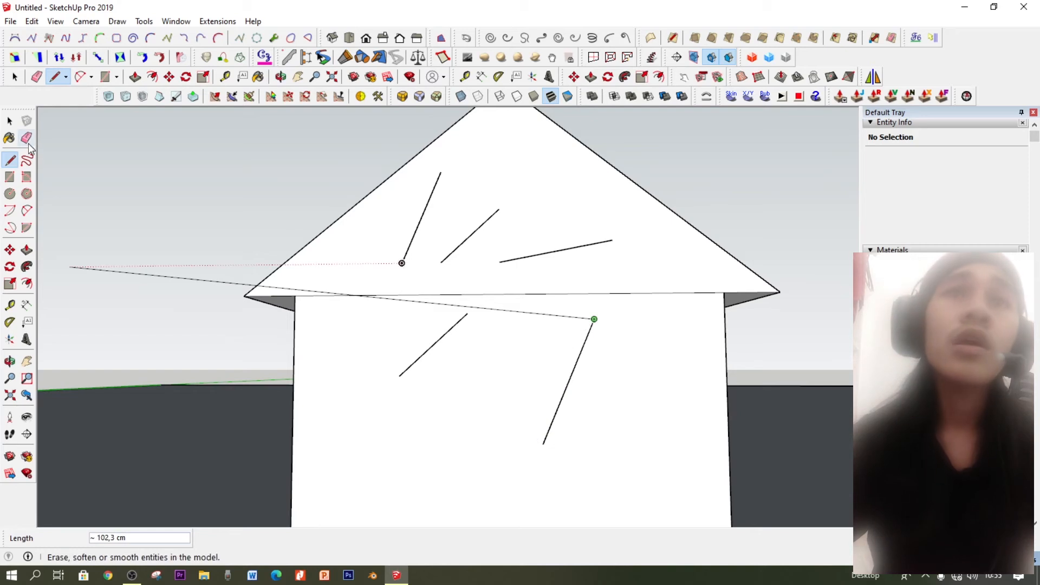
Erase all the practice lines from the front wall and the gable face
{"action": "left_click", "coordinate": [26, 138]}
{"action": "left_click", "coordinate": [431, 346]}
{"action": "left_click", "coordinate": [569, 378]}
{"action": "left_click_drag", "start_coordinate": [528, 256], "coordinate": [510, 251]}
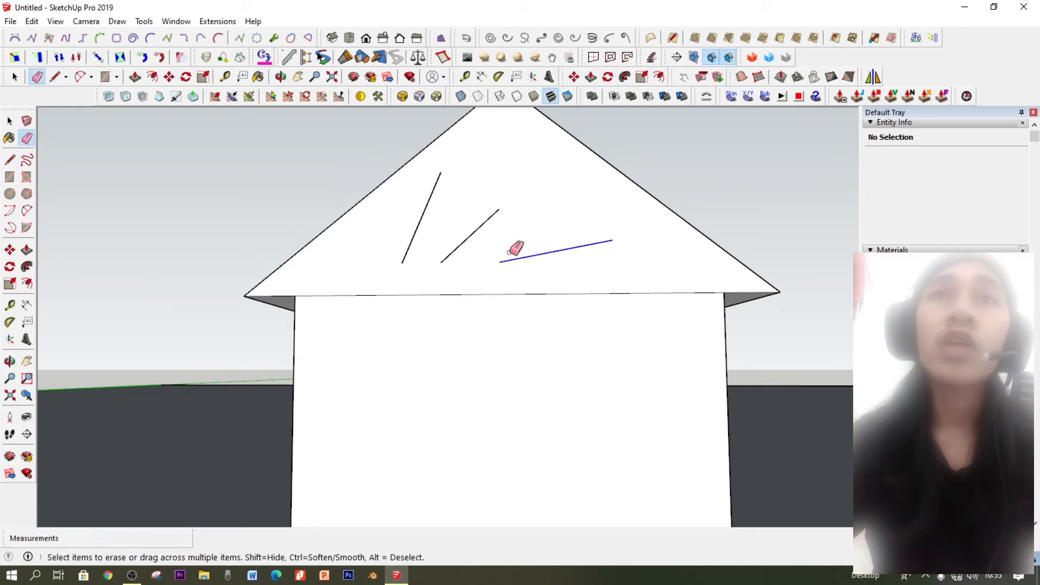
{"action": "left_click_drag", "start_coordinate": [414, 226], "coordinate": [417, 228]}
{"action": "mouse_move", "coordinate": [417, 227]}
{"action": "middle_mouse_down"}
{"action": "mouse_move", "coordinate": [432, 413]}
{"action": "mouse_move", "coordinate": [507, 445]}
{"action": "mouse_move", "coordinate": [502, 360]}
{"action": "mouse_move", "coordinate": [520, 309]}
{"action": "middle_mouse_up"}
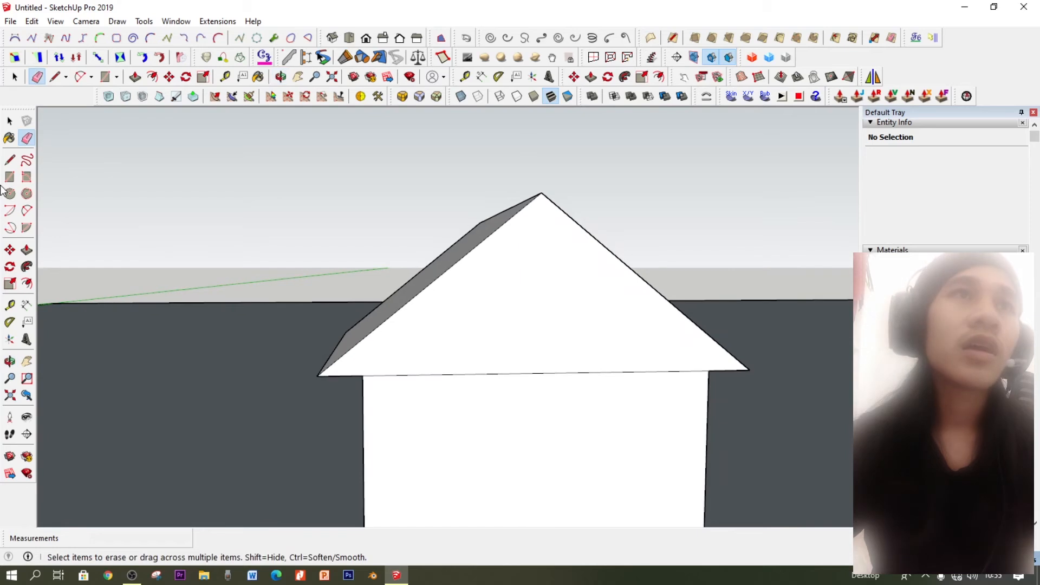
Trace the gable's left sloping edge with the Line tool from the eave corner to the peak
{"action": "left_click", "coordinate": [12, 162]}
{"action": "mouse_move", "coordinate": [455, 346]}
{"action": "middle_mouse_down"}
{"action": "mouse_move", "coordinate": [344, 355]}
{"action": "mouse_move", "coordinate": [334, 394]}
{"action": "middle_mouse_up"}
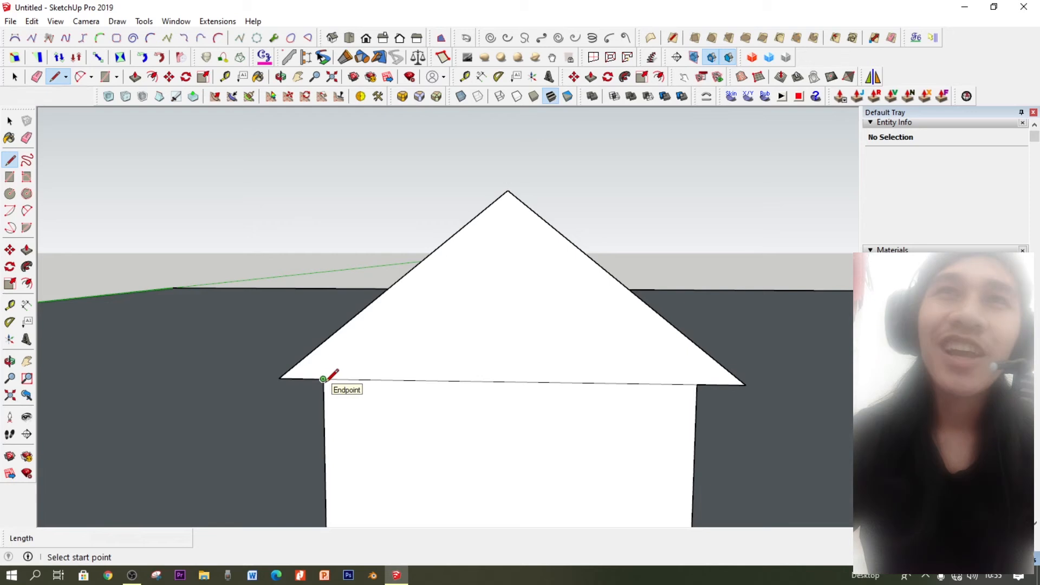
{"action": "middle_click_drag", "start_coordinate": [340, 372], "coordinate": [392, 385]}
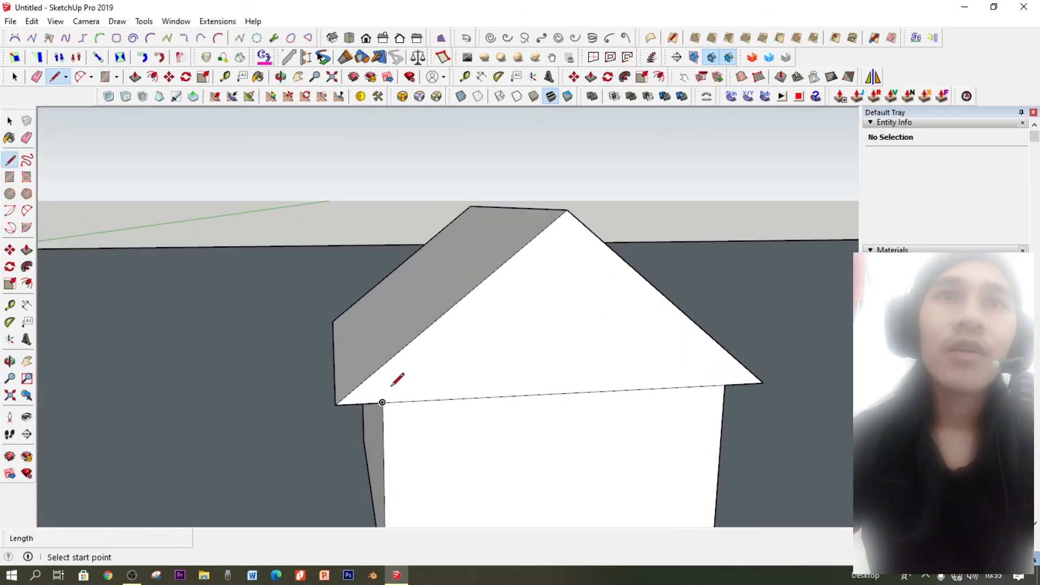
{"action": "middle_click_drag", "start_coordinate": [335, 405], "coordinate": [591, 331]}
{"action": "left_click", "coordinate": [322, 418]}
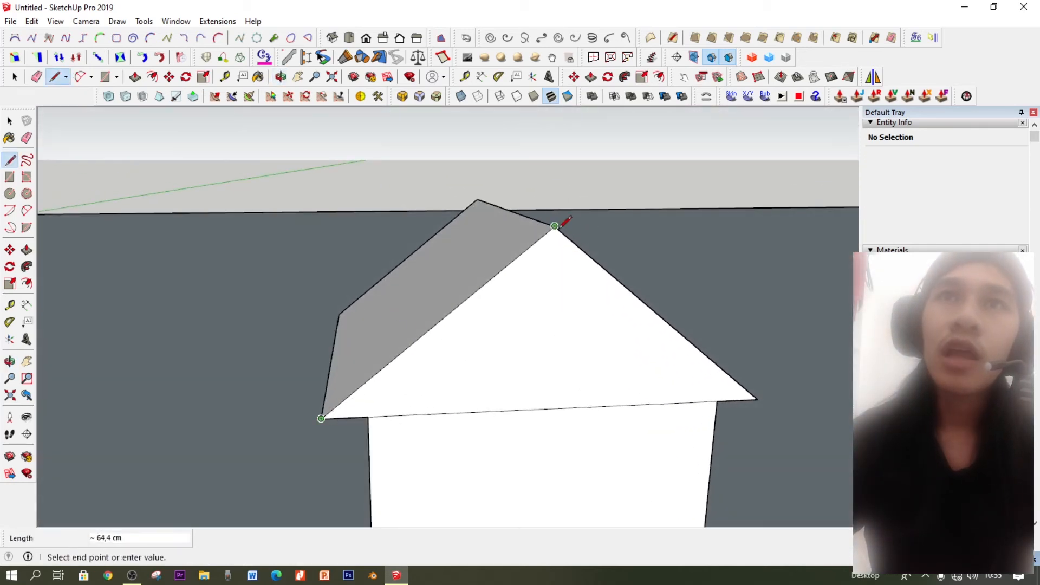
{"action": "left_click", "coordinate": [558, 227]}
{"action": "left_click", "coordinate": [321, 417]}
{"action": "left_click", "coordinate": [555, 226]}
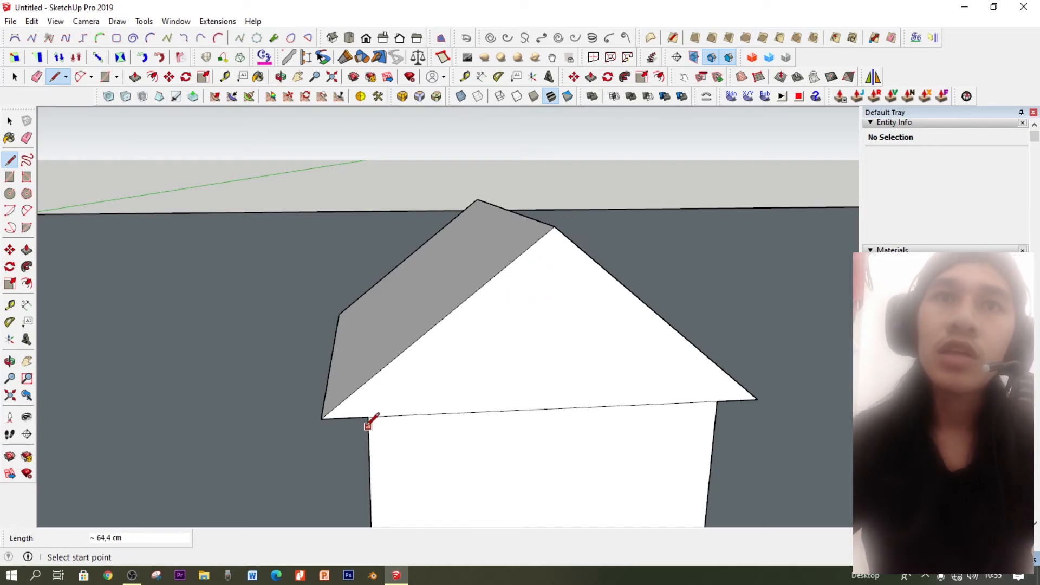
Using the left sloping edge as reference, draw a parallel line about 58 cm long from the left wall corner to the right slope
{"action": "left_click", "coordinate": [323, 417]}
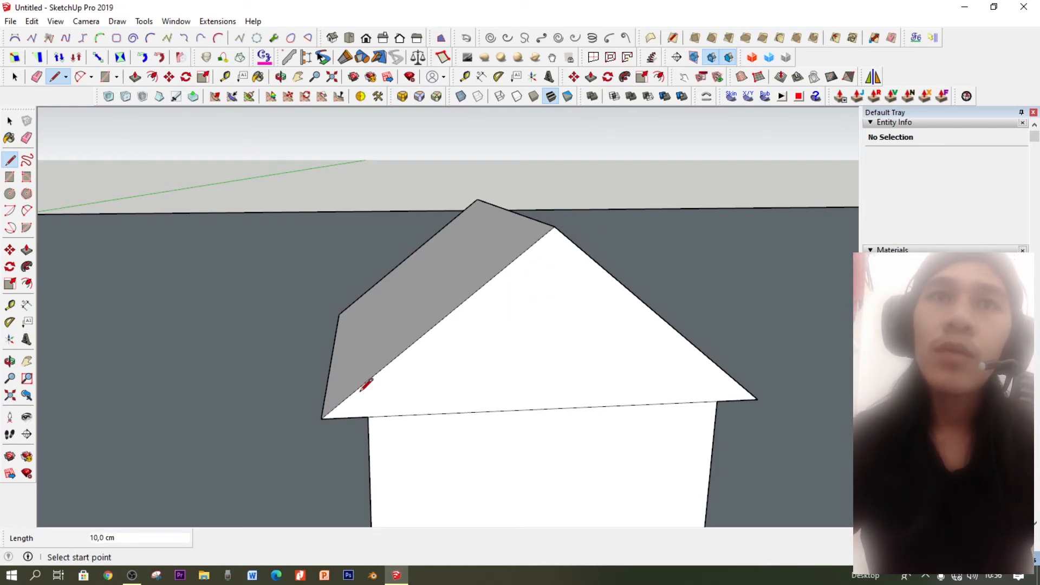
{"action": "left_click", "coordinate": [322, 418]}
{"action": "left_click", "coordinate": [481, 285]}
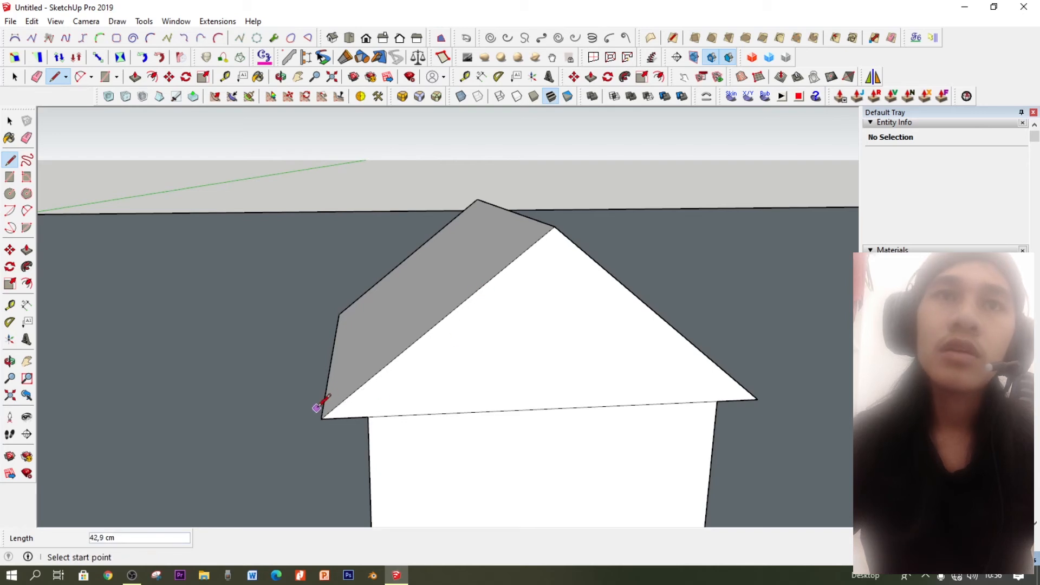
{"action": "left_click", "coordinate": [368, 417]}
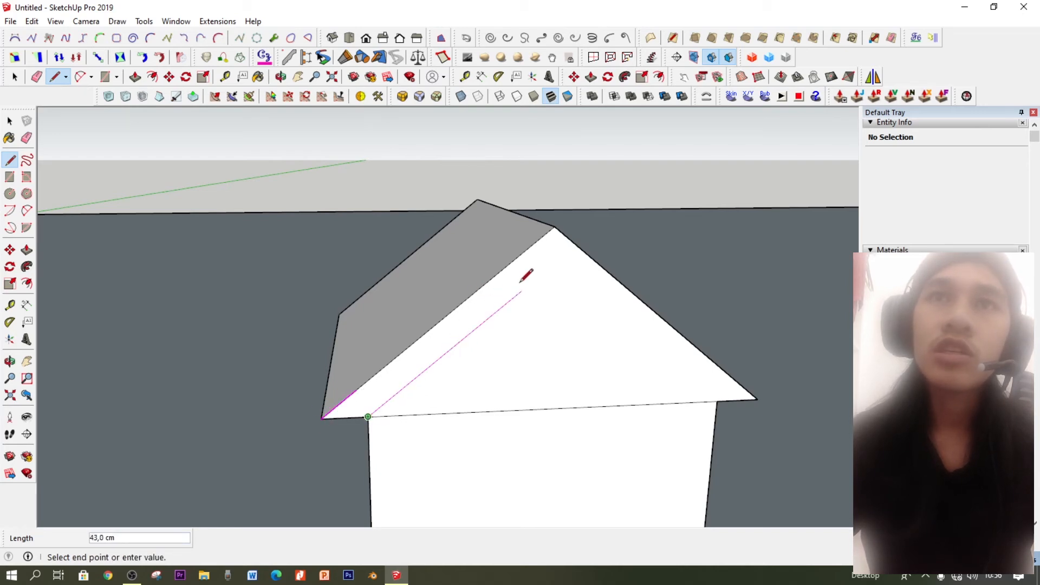
{"action": "left_click", "coordinate": [575, 249]}
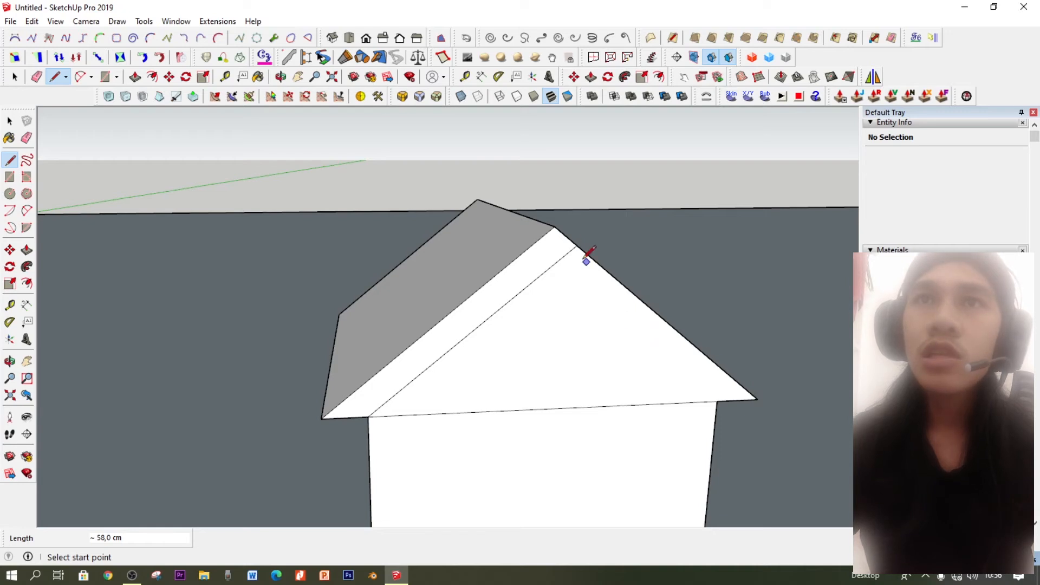
Draw a line parallel to the gable's right slope from the right wall corner to the left parallel line, and erase the excess segment beyond it
{"action": "left_click", "coordinate": [576, 245]}
{"action": "left_click", "coordinate": [758, 398]}
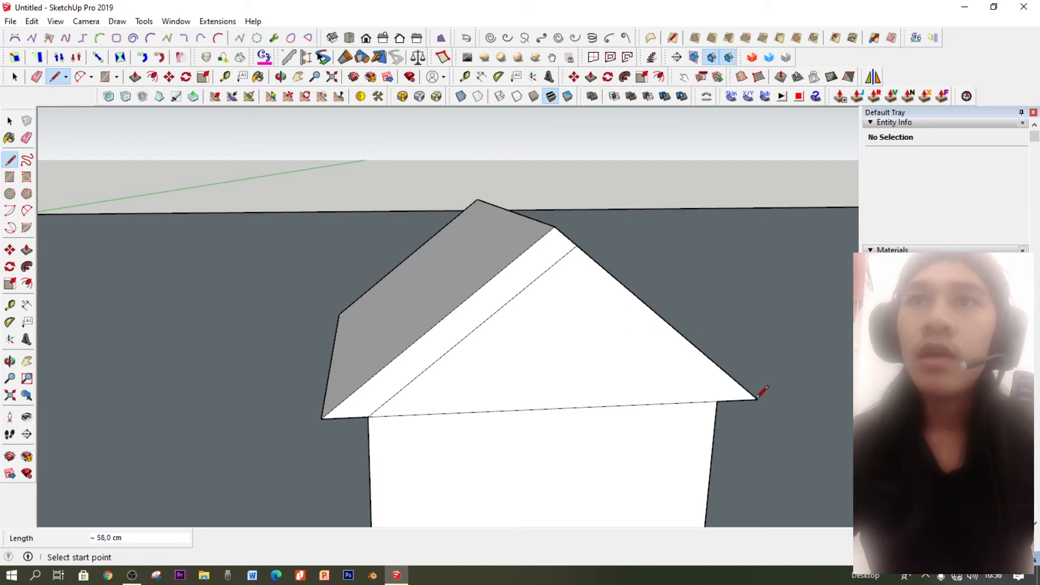
{"action": "left_click", "coordinate": [717, 401]}
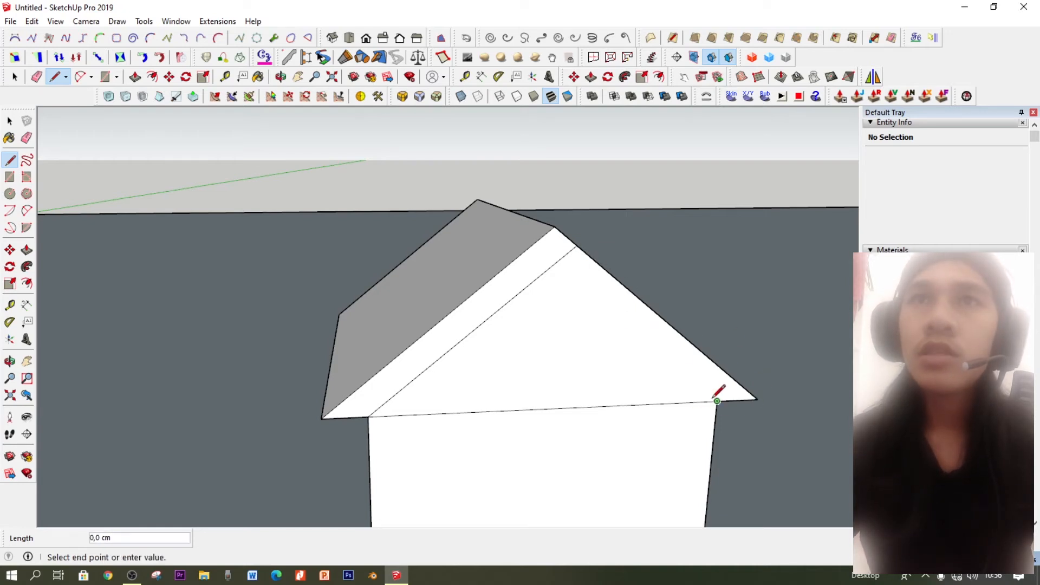
{"action": "left_click", "coordinate": [559, 268]}
{"action": "left_click", "coordinate": [26, 138]}
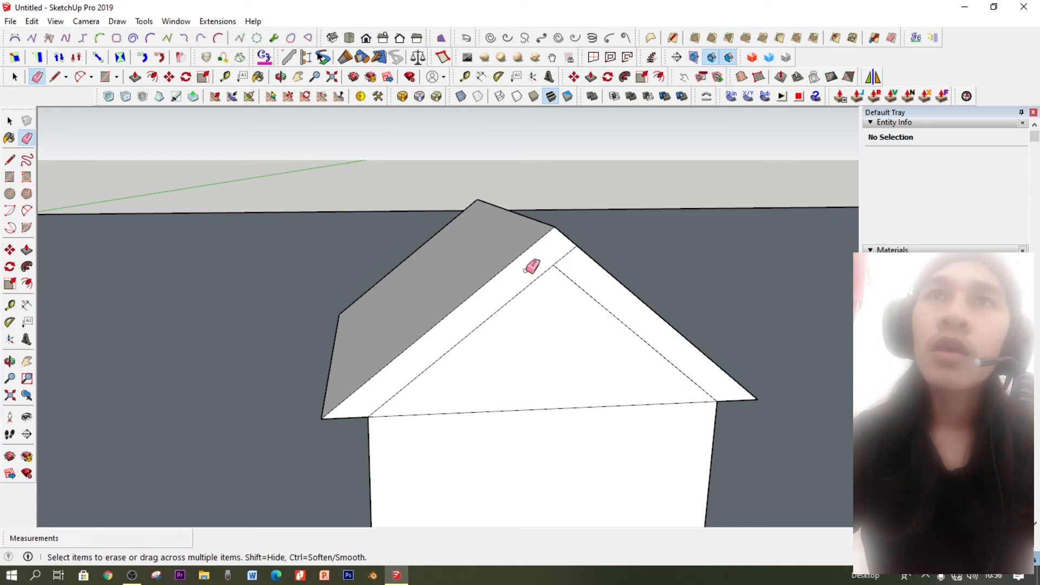
{"action": "left_click", "coordinate": [572, 252]}
Push/Pull the front roof band between the slopes and the parallel lines outward by 10 cm
{"action": "left_click", "coordinate": [26, 250]}
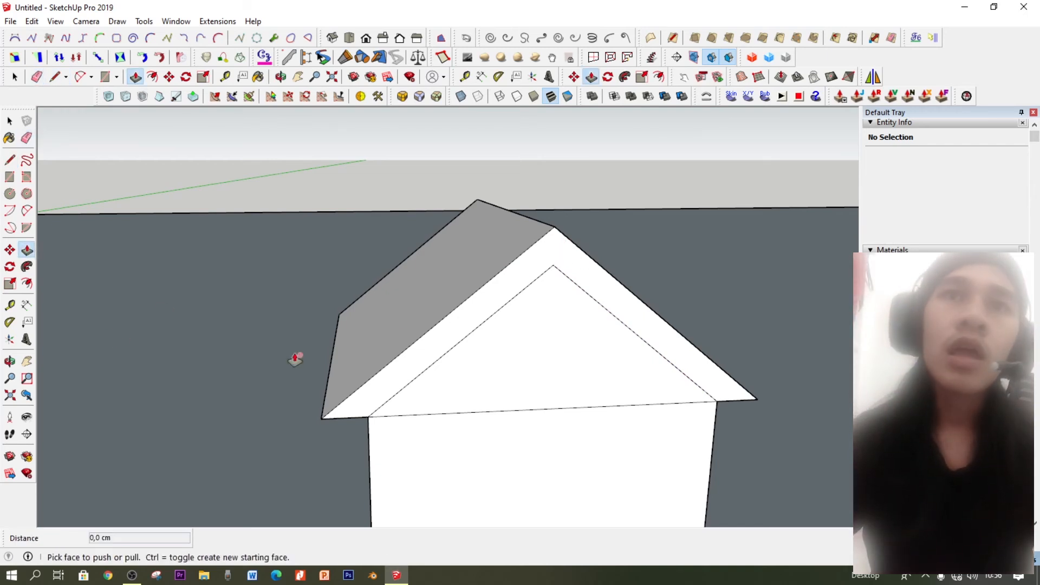
{"action": "left_click", "coordinate": [393, 376]}
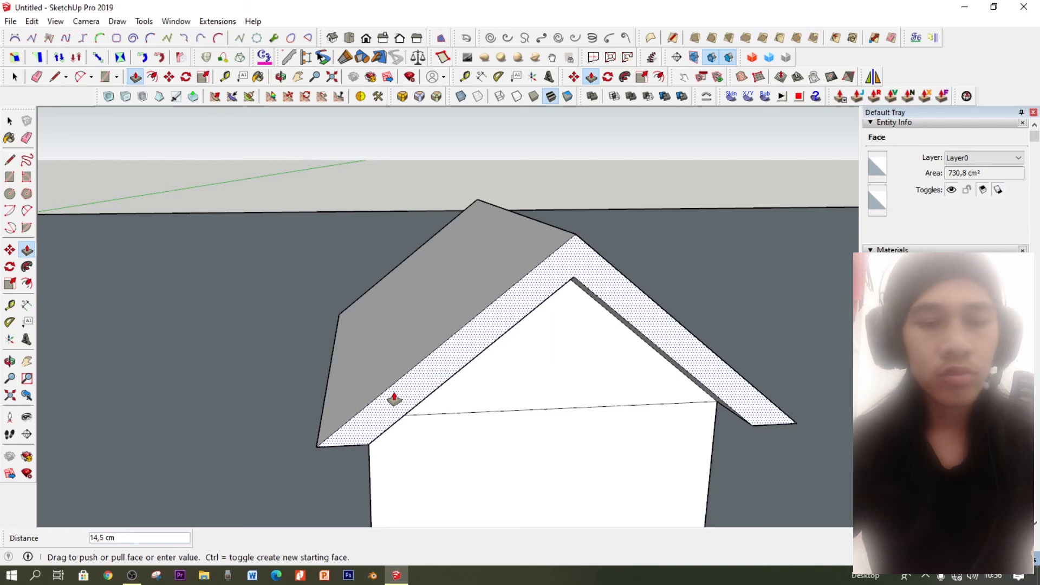
{"action": "type", "text": "10"}
{"action": "key", "text": "Return"}
On the opposite gable, trace the left slope and draw a parallel line about 51.5 cm long from the left wall corner to below the peak
{"action": "middle_click_drag", "start_coordinate": [395, 398], "coordinate": [186, 336]}
{"action": "key", "text": "r"}
{"action": "key", "text": "l"}
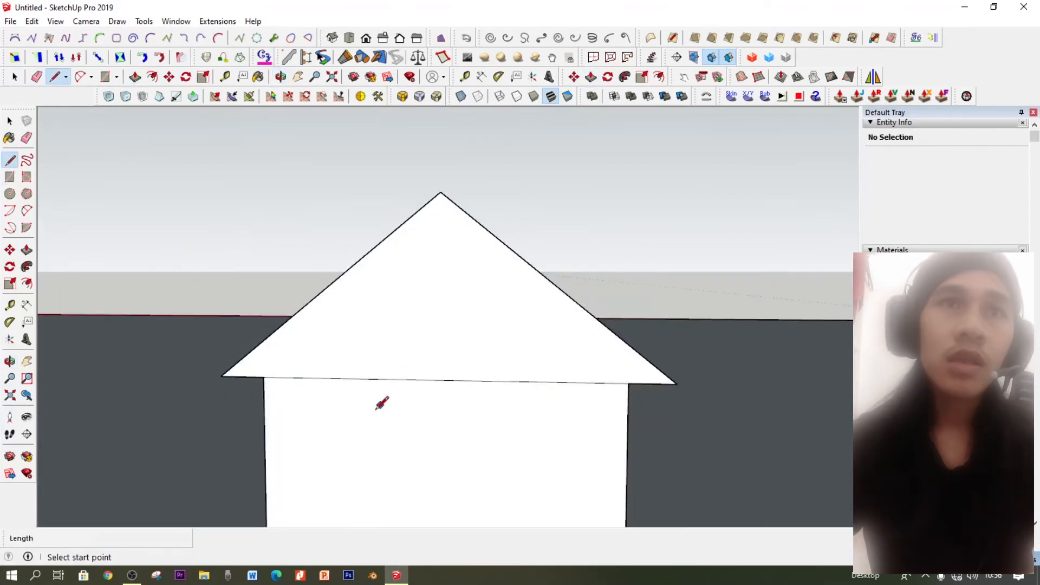
{"action": "left_click", "coordinate": [222, 375]}
{"action": "left_click", "coordinate": [441, 193]}
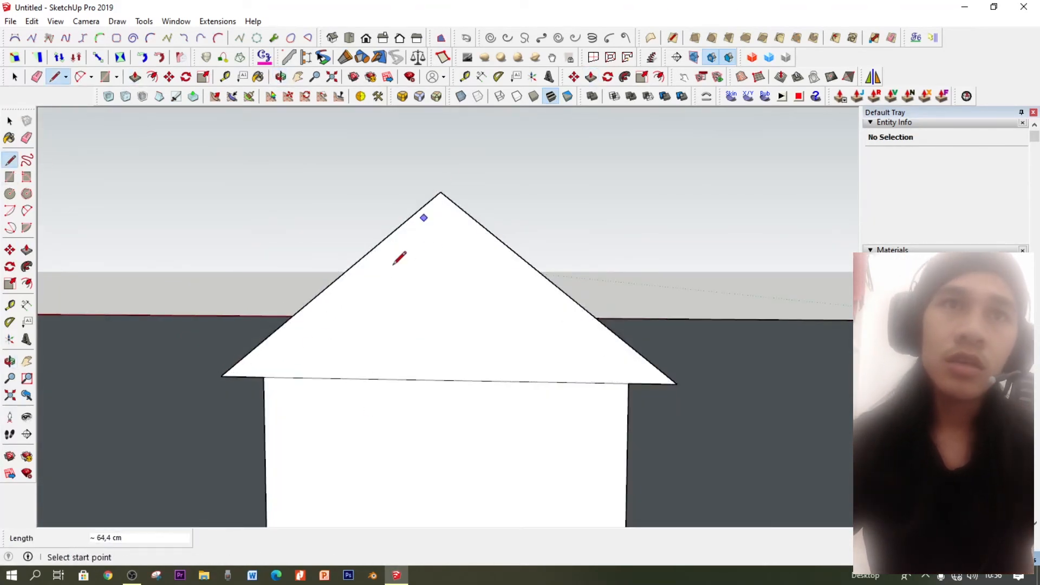
{"action": "left_click", "coordinate": [265, 376]}
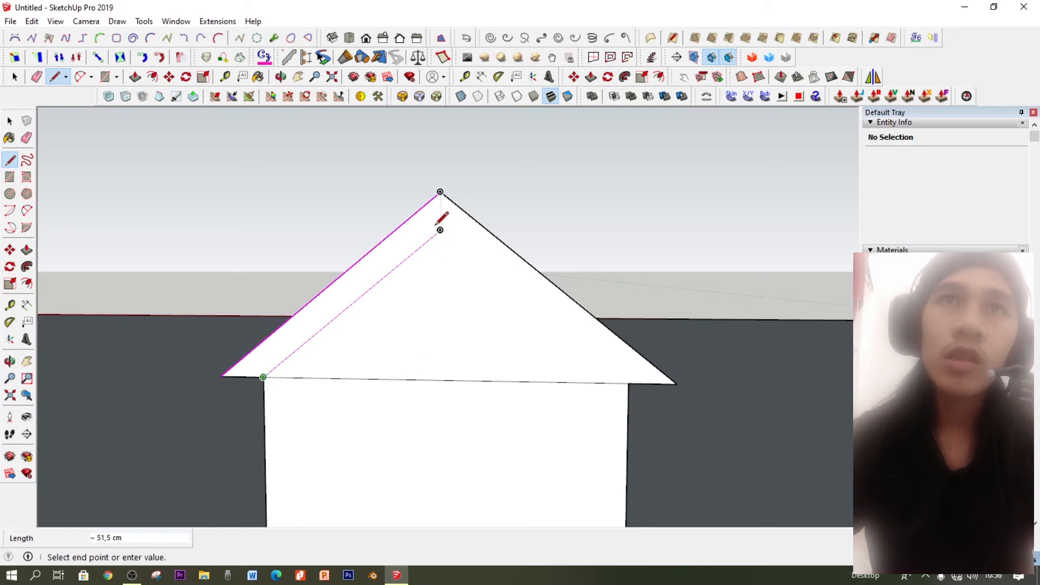
{"action": "left_click", "coordinate": [441, 230]}
{"action": "key", "text": "Escape"}
Trace that gable's right slope and draw a parallel line about 51.5 cm long from the right wall corner to the first parallel line's upper end
{"action": "left_click", "coordinate": [676, 383]}
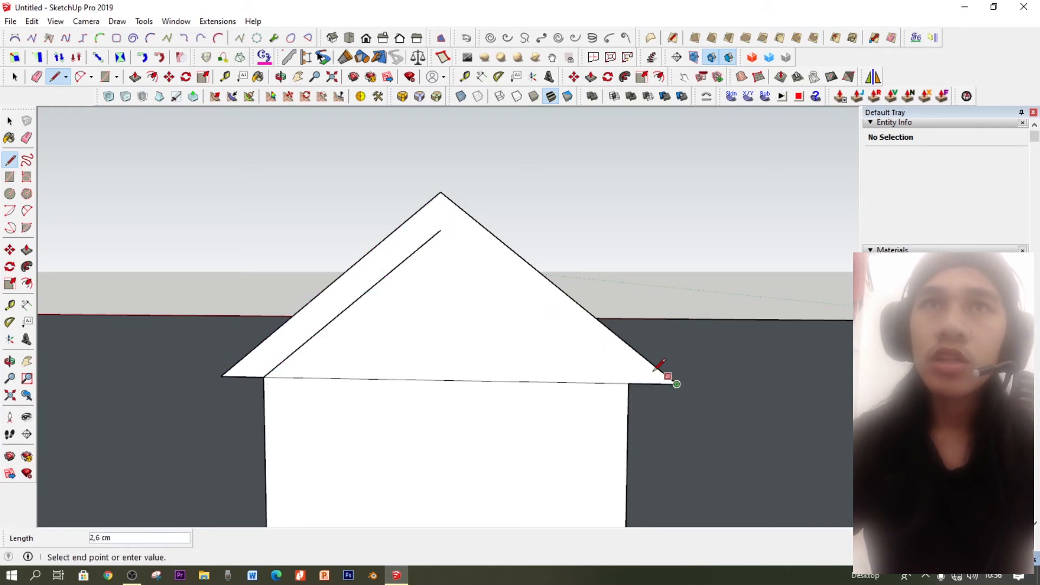
{"action": "left_click", "coordinate": [442, 194]}
{"action": "left_click", "coordinate": [628, 384]}
{"action": "left_click", "coordinate": [441, 231]}
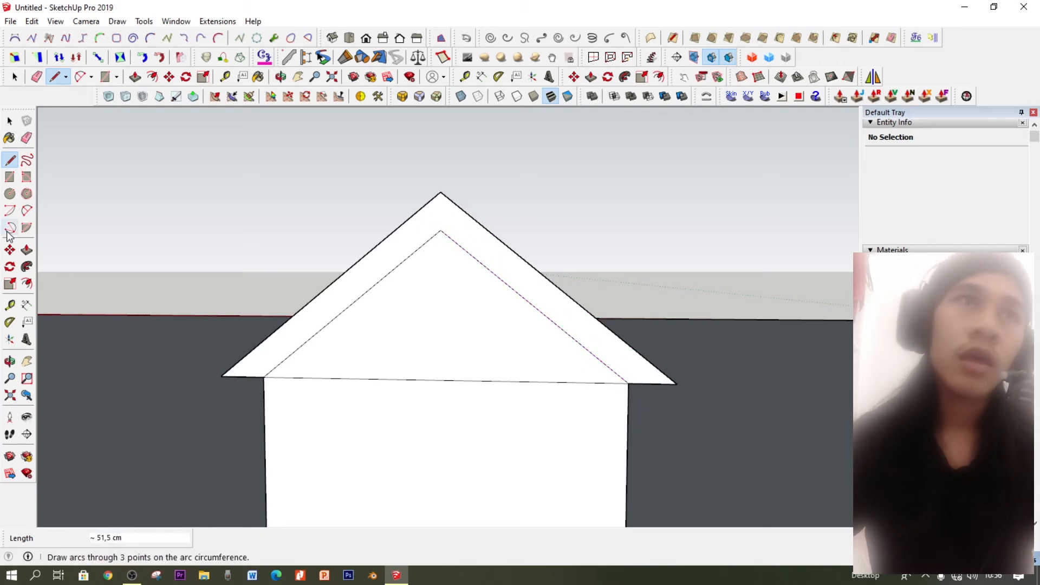
Push/Pull the roof band on the opposite gable outward by 10 cm
{"action": "left_click", "coordinate": [27, 250]}
{"action": "middle_click_drag", "start_coordinate": [456, 413], "coordinate": [541, 418]}
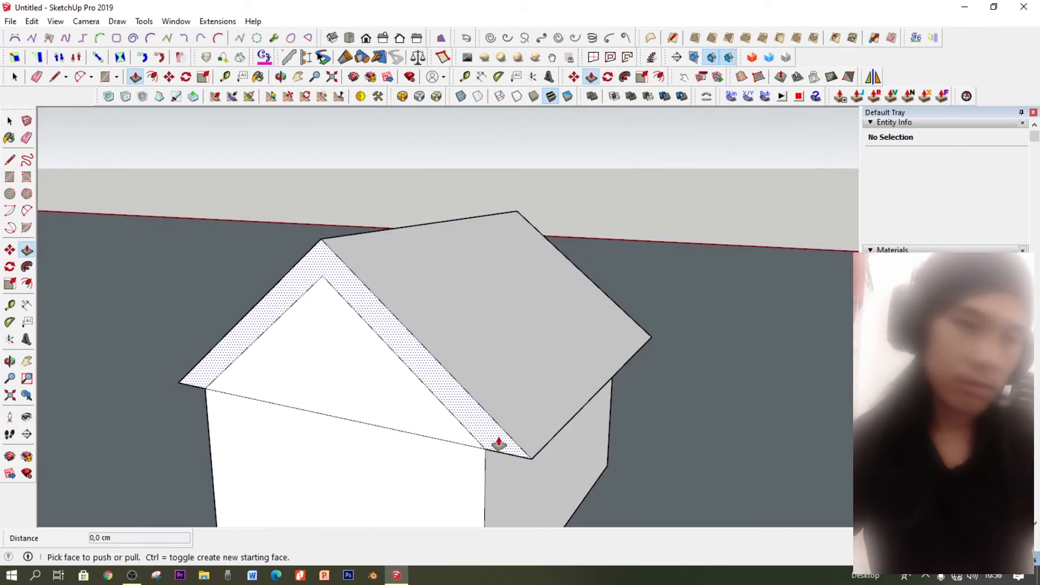
{"action": "left_click", "coordinate": [442, 453]}
{"action": "type", "text": "10"}
{"action": "key", "text": "Return"}
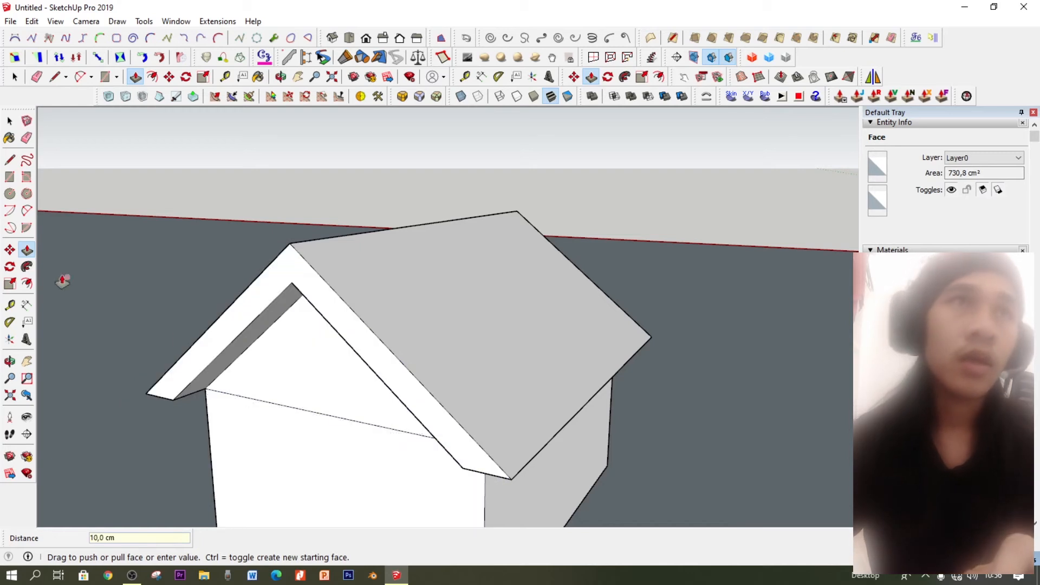
Erase the horizontal lines separating the gable triangles from the walls at both ends of the house
{"action": "left_click", "coordinate": [26, 138]}
{"action": "left_click", "coordinate": [332, 414]}
{"action": "mouse_move", "coordinate": [419, 458]}
{"action": "middle_mouse_down"}
{"action": "mouse_move", "coordinate": [511, 430]}
{"action": "mouse_move", "coordinate": [387, 350]}
{"action": "mouse_move", "coordinate": [400, 416]}
{"action": "middle_mouse_up"}
{"action": "left_click", "coordinate": [382, 361]}
Draw a vertical line about 41 cm long up the front wall from the midpoint of its bottom edge
{"action": "left_click", "coordinate": [10, 160]}
{"action": "middle_click_drag", "start_coordinate": [223, 266], "coordinate": [471, 464]}
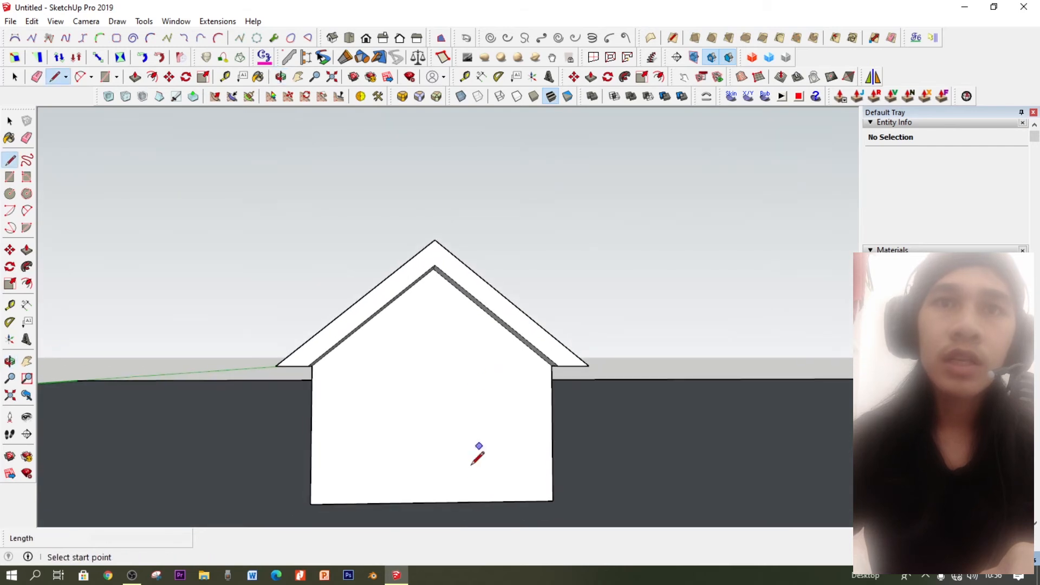
{"action": "left_click", "coordinate": [433, 503]}
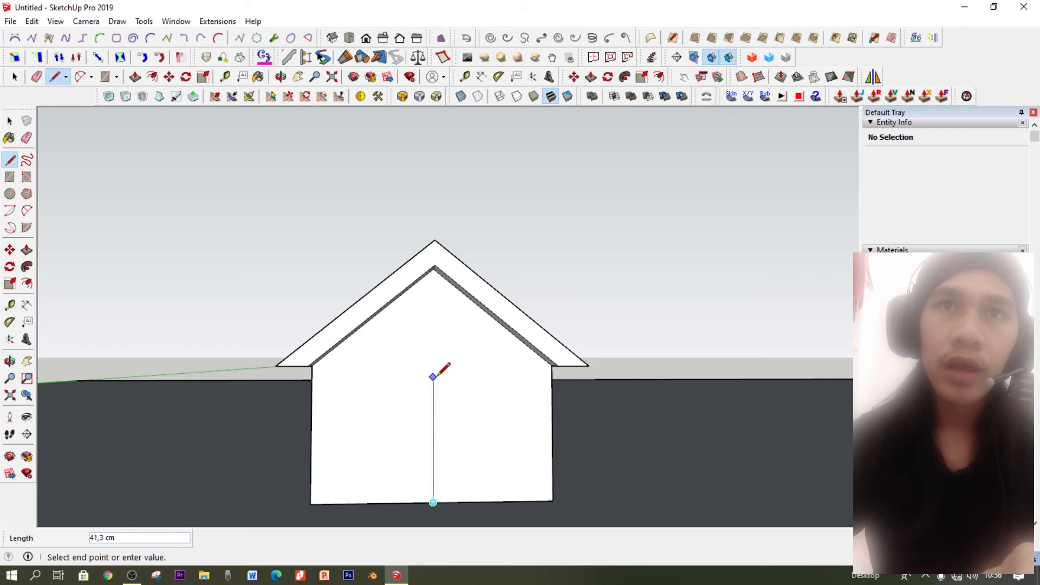
{"action": "left_click", "coordinate": [433, 377]}
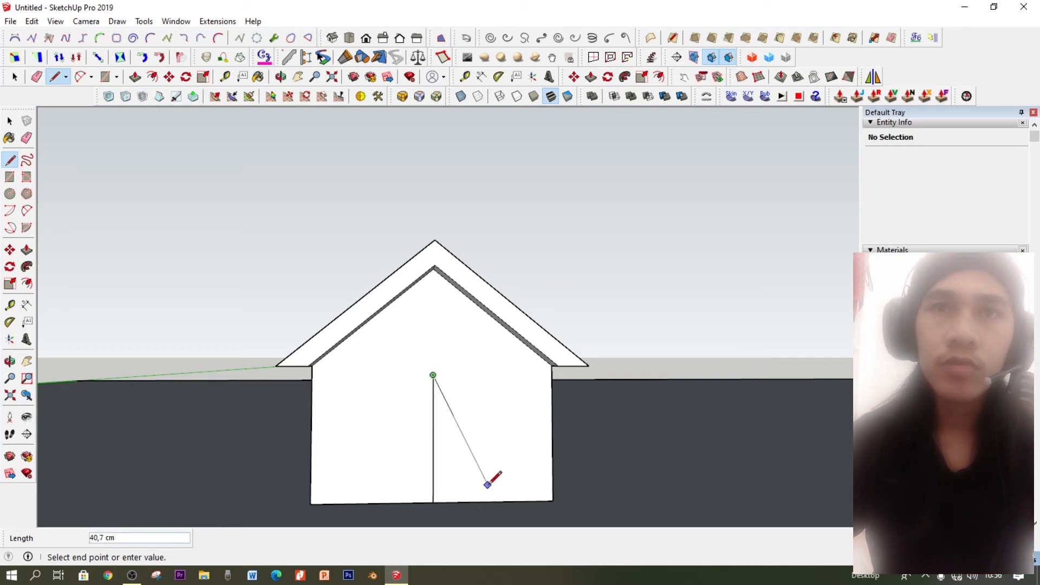
{"action": "key", "text": "Escape"}
Mark 15 cm to the right of the centre line along the bottom edge and draw a vertical line there, level with the centre line's top
{"action": "left_click", "coordinate": [433, 502]}
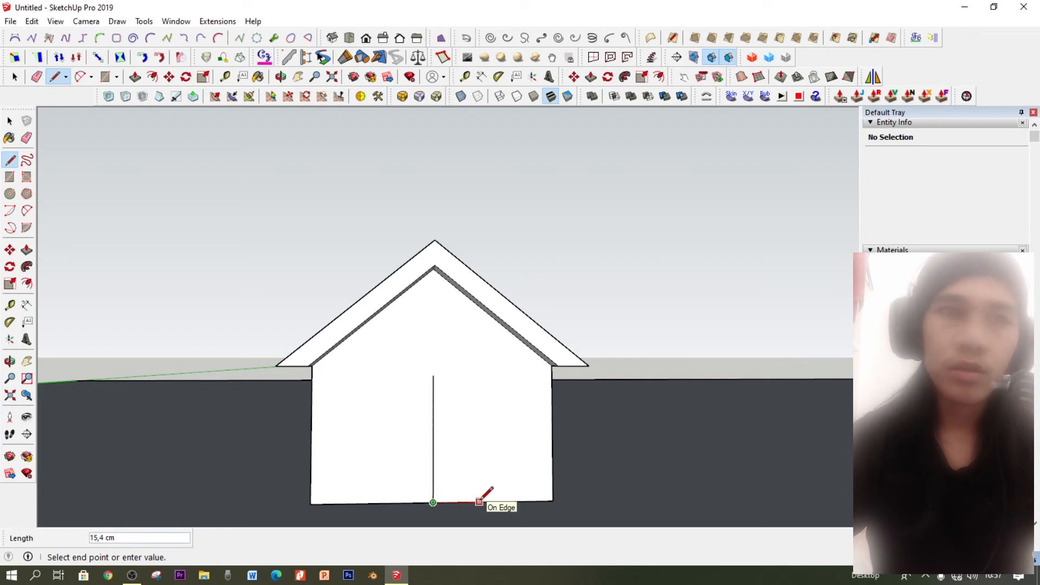
{"action": "type", "text": "15"}
{"action": "key", "text": "Return"}
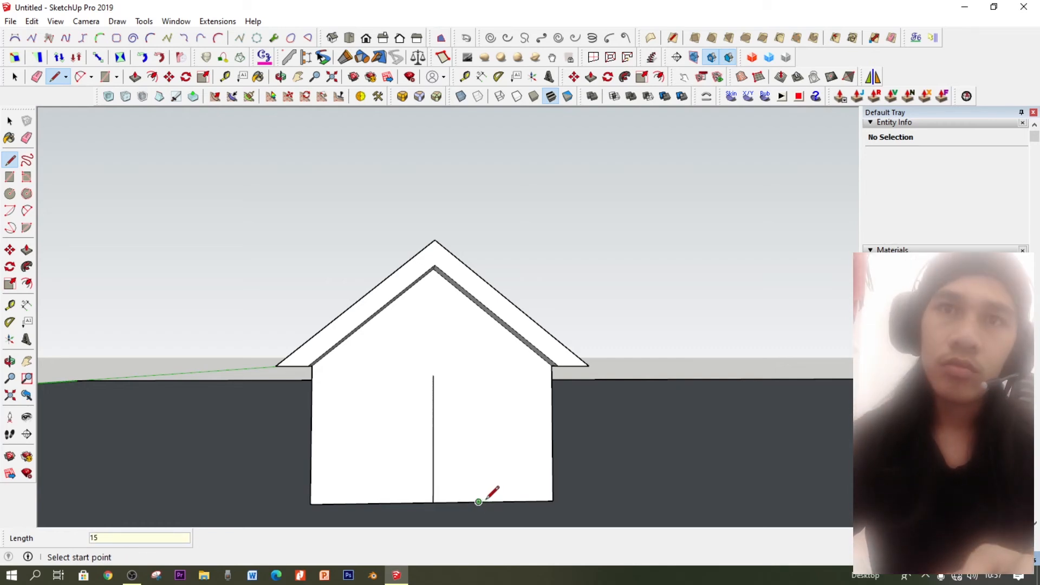
{"action": "left_click", "coordinate": [478, 502]}
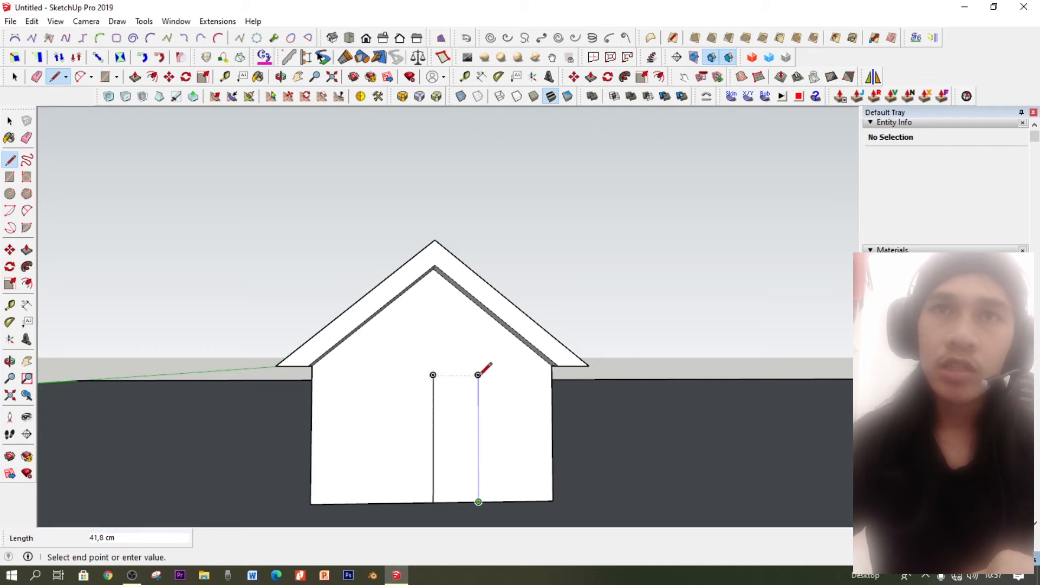
{"action": "left_click", "coordinate": [478, 374]}
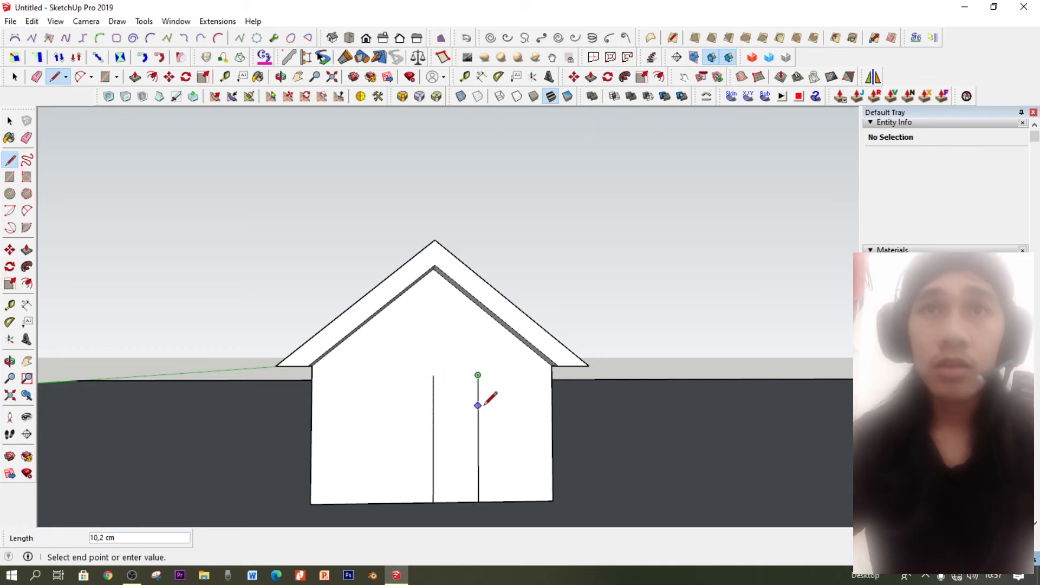
Mark 15 cm to the left of the centre line along the bottom edge and draw a vertical line of the same height there
{"action": "left_click", "coordinate": [433, 503]}
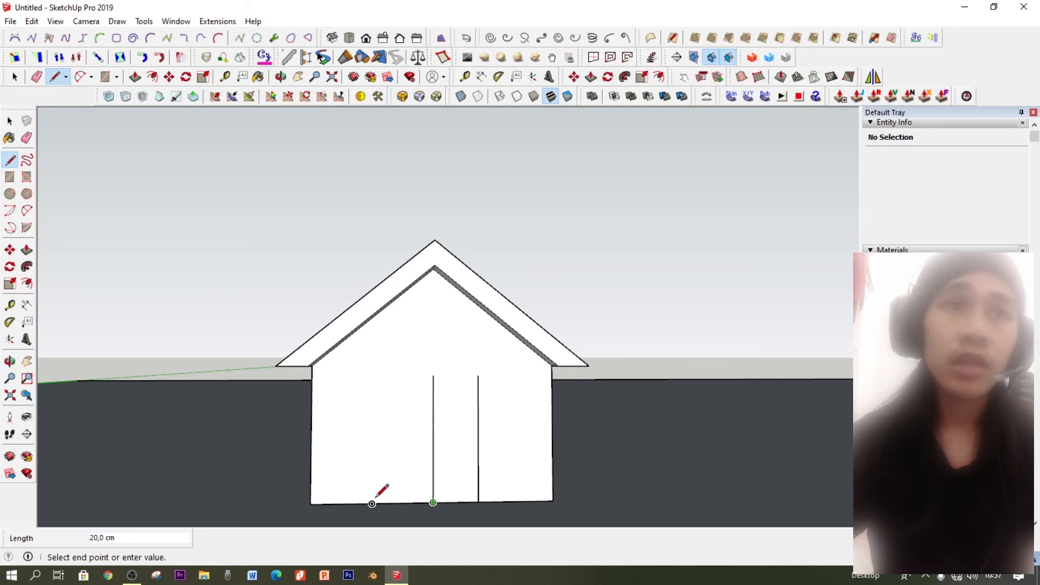
{"action": "key", "text": "Escape"}
{"action": "left_click", "coordinate": [433, 503]}
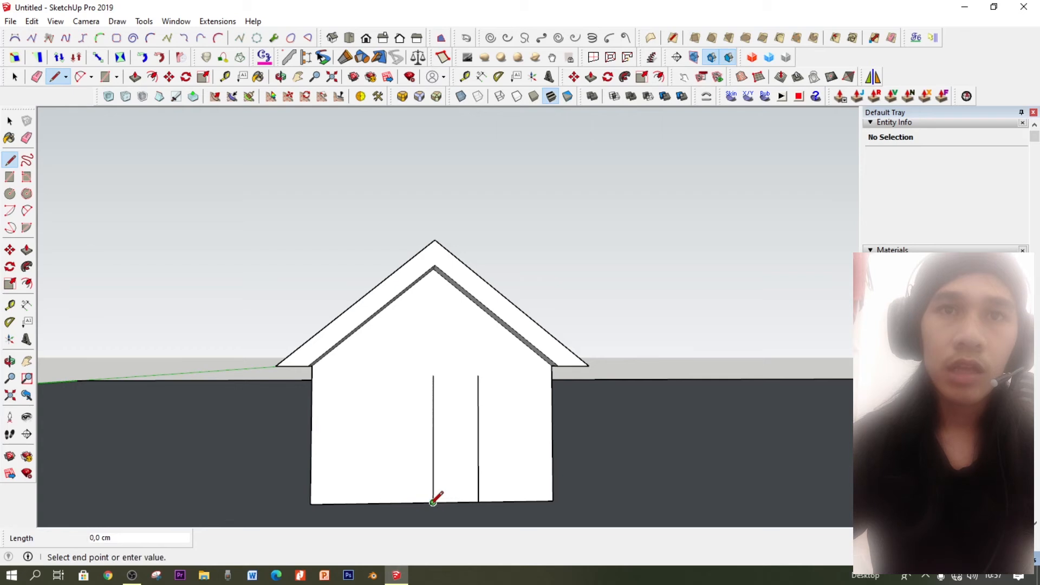
{"action": "type", "text": "15"}
{"action": "key", "text": "Return"}
{"action": "left_click", "coordinate": [388, 503]}
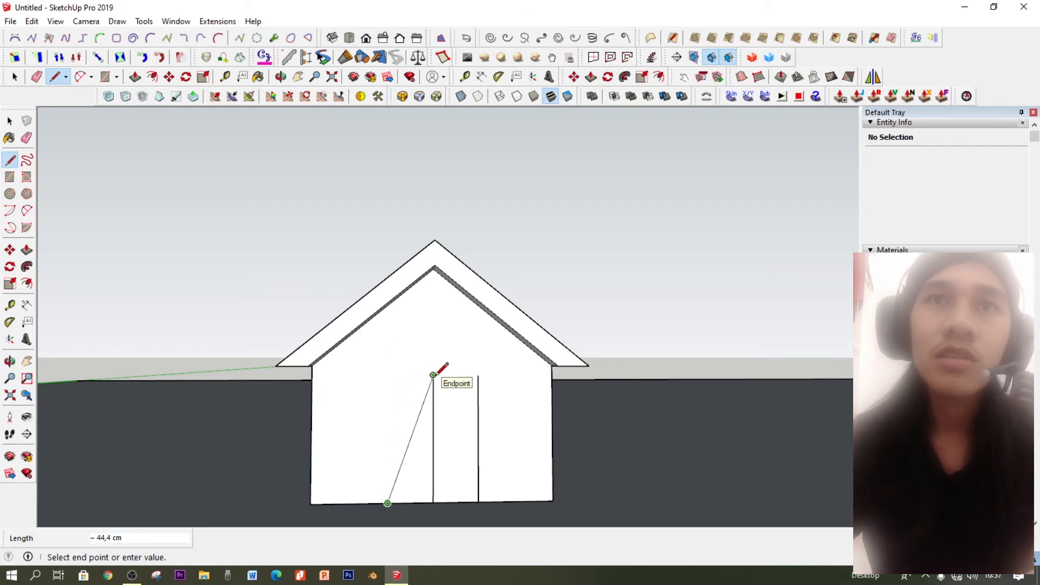
{"action": "left_click", "coordinate": [388, 375]}
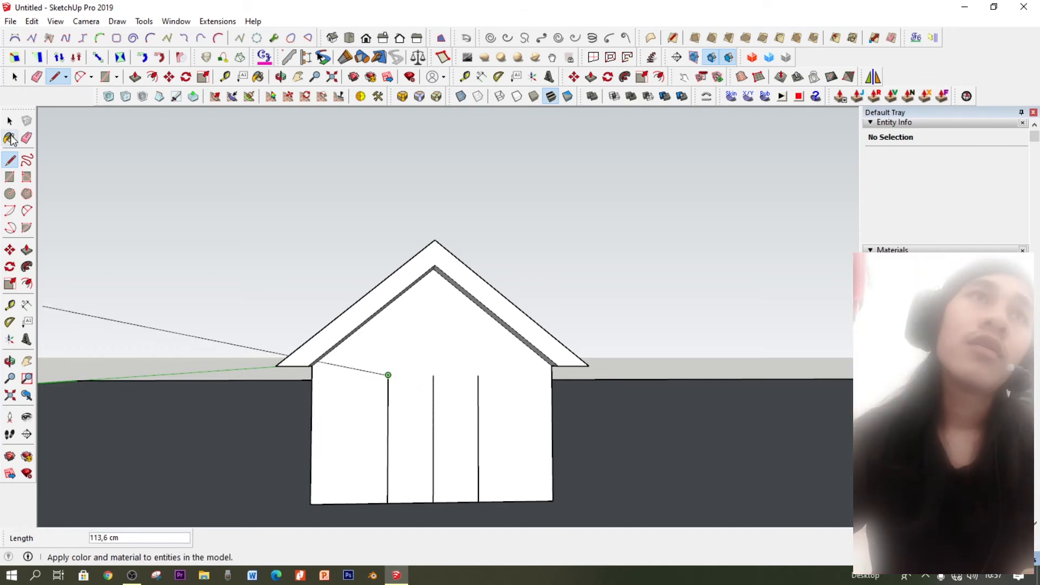
{"action": "left_click", "coordinate": [10, 121]}
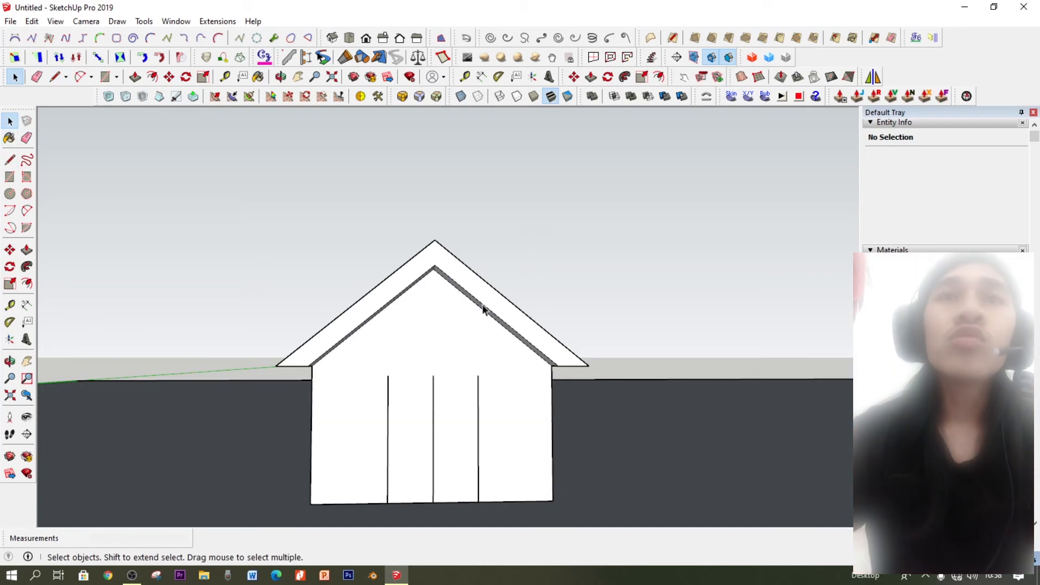
{"action": "scroll", "coordinate": [454, 391], "scroll_direction": "up", "scroll_amount": 5}
{"action": "scroll", "coordinate": [360, 330], "scroll_direction": "down", "scroll_amount": 5}
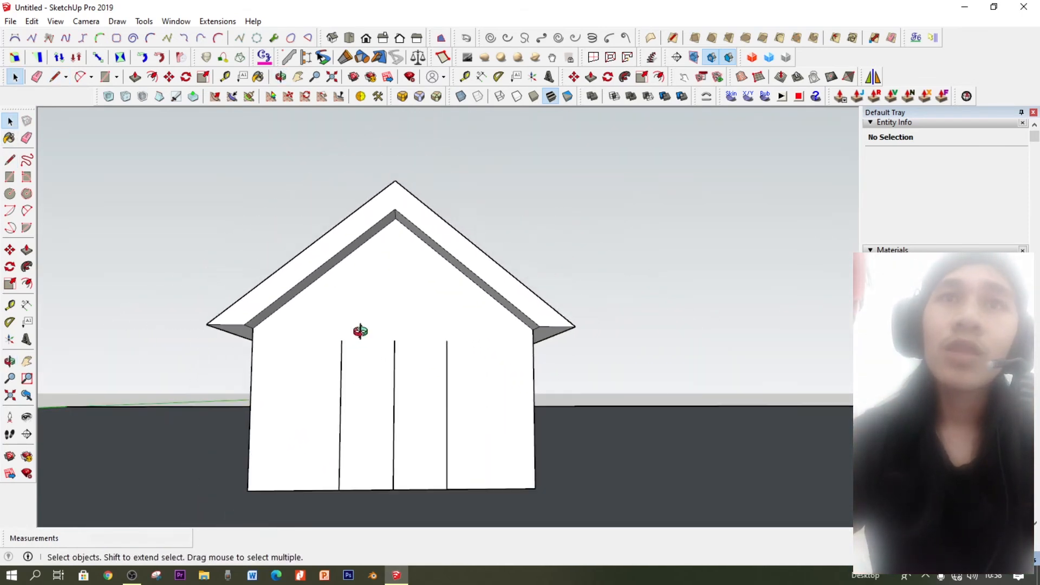
{"action": "middle_click_drag", "start_coordinate": [360, 330], "coordinate": [369, 374]}
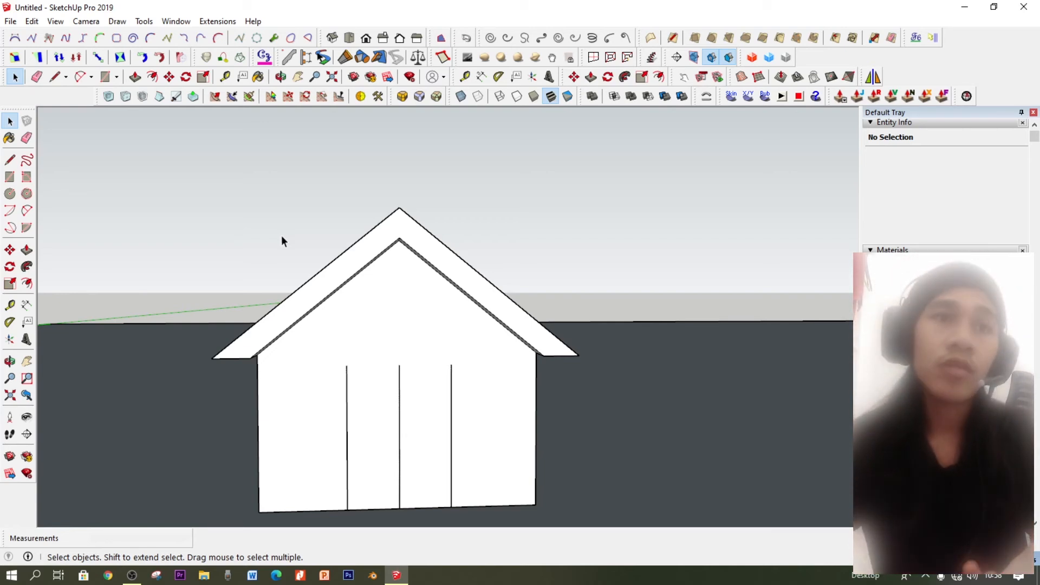
{"action": "mouse_move", "coordinate": [281, 369]}
{"action": "middle_mouse_down"}
{"action": "mouse_move", "coordinate": [297, 310]}
{"action": "mouse_move", "coordinate": [314, 317]}
{"action": "mouse_move", "coordinate": [294, 376]}
{"action": "middle_mouse_up"}
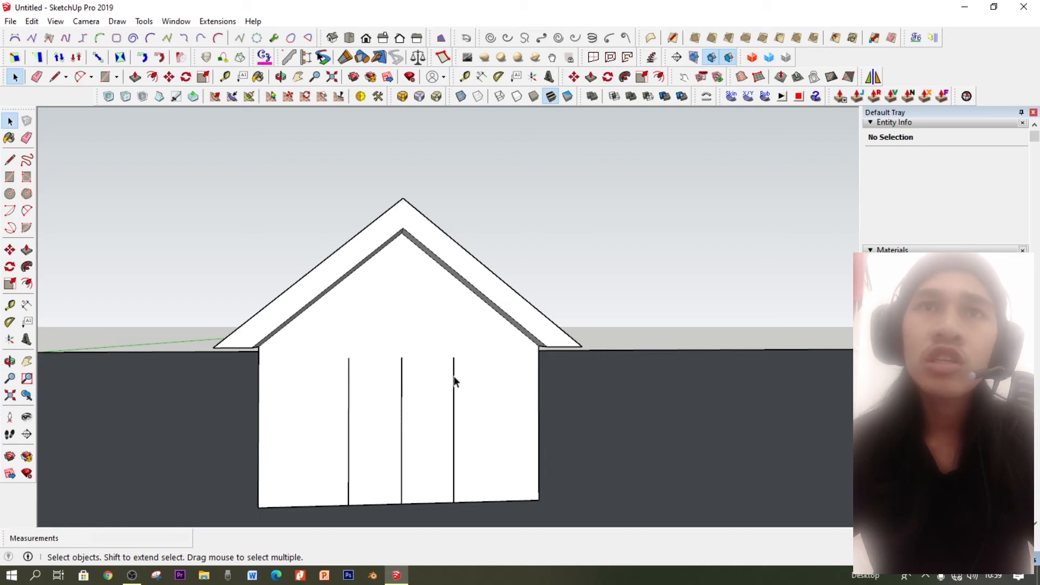
{"action": "middle_click_drag", "start_coordinate": [454, 364], "coordinate": [427, 345]}
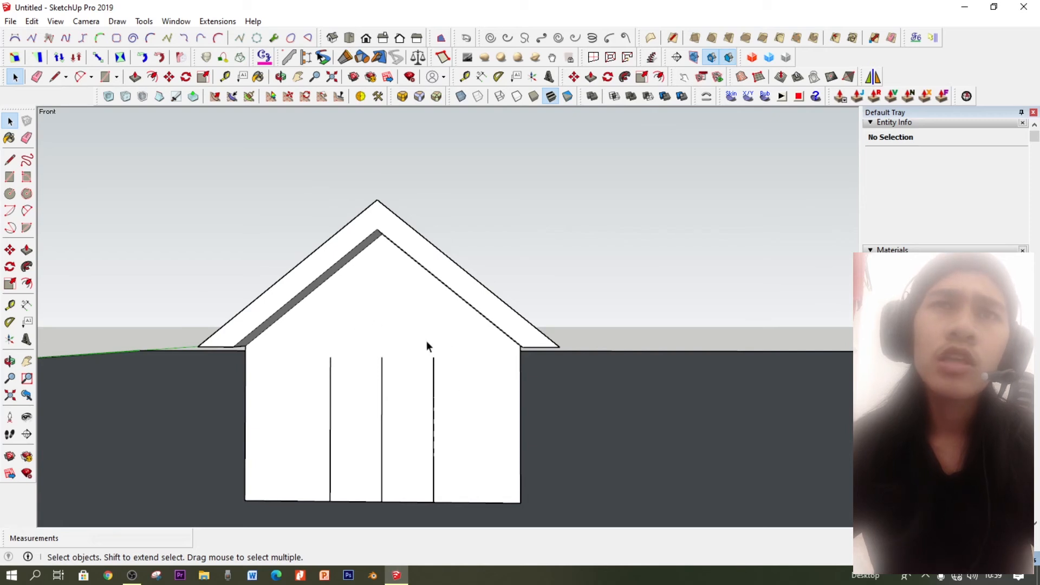
{"action": "middle_click_drag", "start_coordinate": [366, 352], "coordinate": [347, 368]}
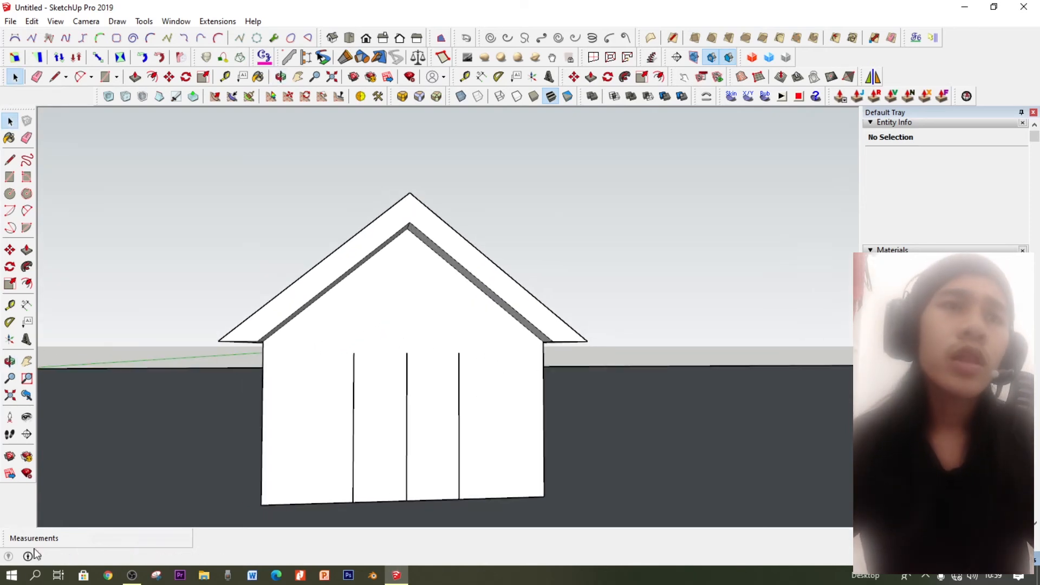
Switch to Chrome to open YouTube, and connect the computer to the MONKYMONK Wi-Fi network
{"action": "left_click", "coordinate": [108, 576]}
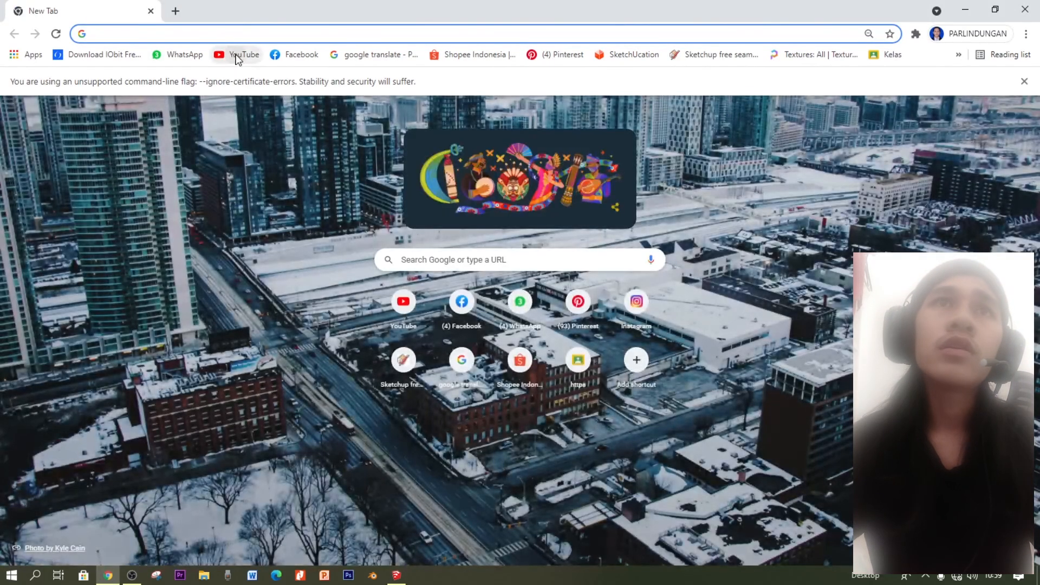
{"action": "left_click", "coordinate": [237, 57]}
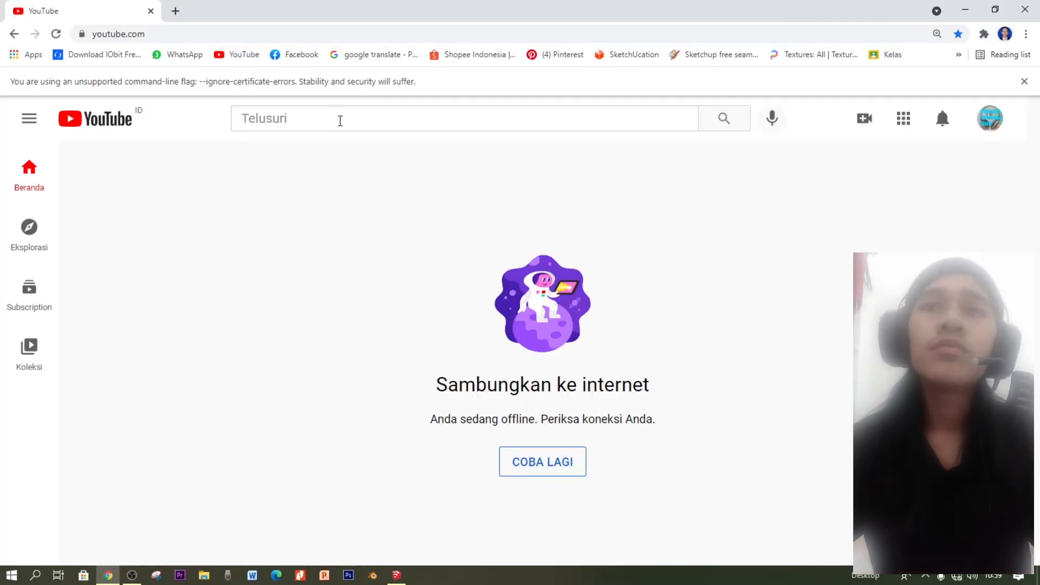
{"action": "left_click", "coordinate": [989, 576]}
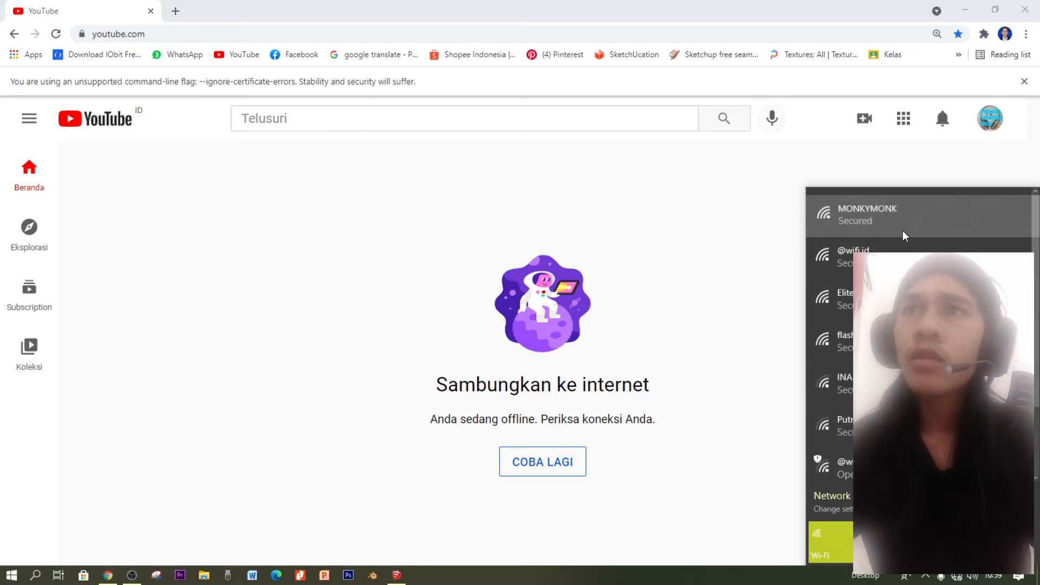
{"action": "left_click", "coordinate": [903, 230]}
{"action": "left_click", "coordinate": [991, 270]}
{"action": "left_click", "coordinate": [589, 258]}
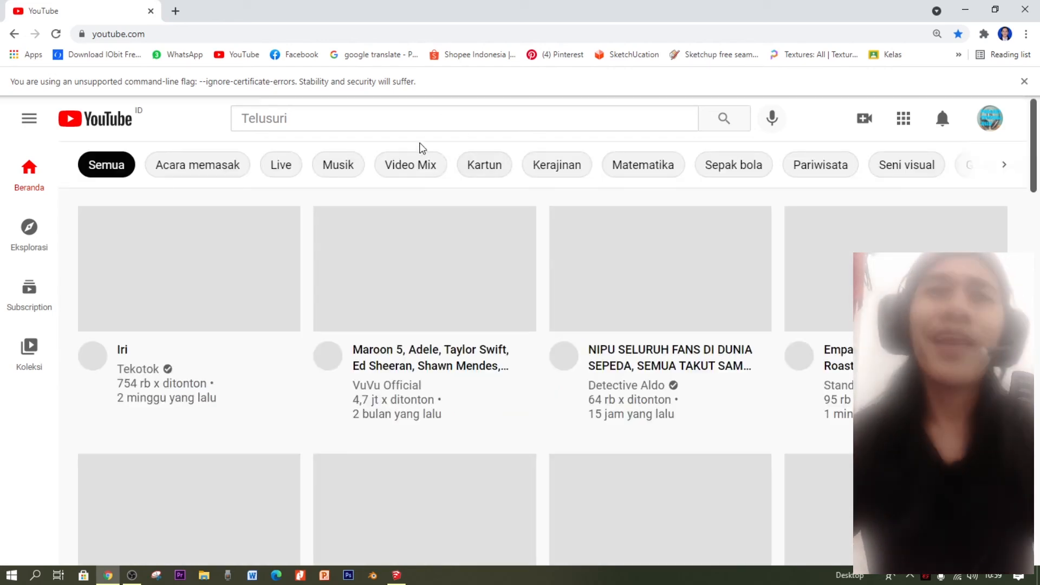
Search YouTube for "cara membuat garis lengkung di sketchup"
{"action": "left_click", "coordinate": [413, 126]}
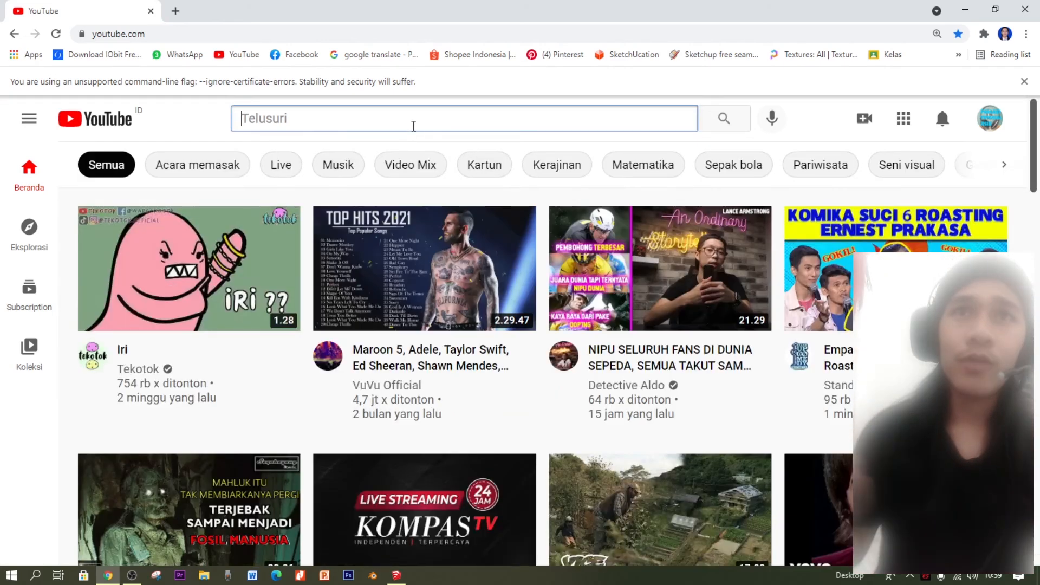
{"action": "scroll", "coordinate": [396, 228], "scroll_direction": "down", "scroll_amount": 2}
{"action": "scroll", "coordinate": [387, 249], "scroll_direction": "up", "scroll_amount": 2}
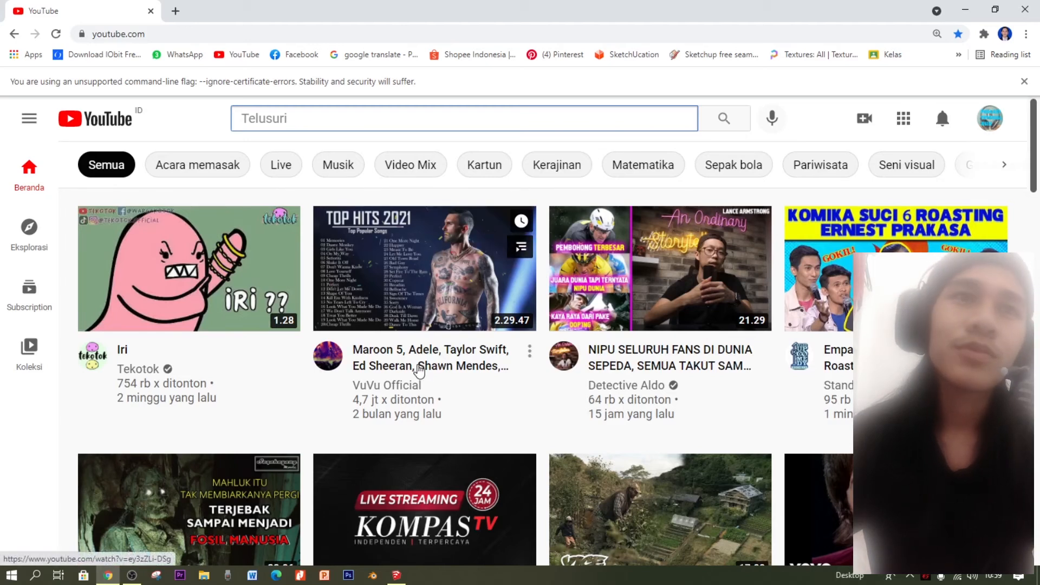
{"action": "scroll", "coordinate": [433, 390], "scroll_direction": "down", "scroll_amount": 3}
{"action": "scroll", "coordinate": [487, 404], "scroll_direction": "up", "scroll_amount": 3}
{"action": "scroll", "coordinate": [488, 325], "scroll_direction": "down", "scroll_amount": 1}
{"action": "scroll", "coordinate": [339, 123], "scroll_direction": "up", "scroll_amount": 2}
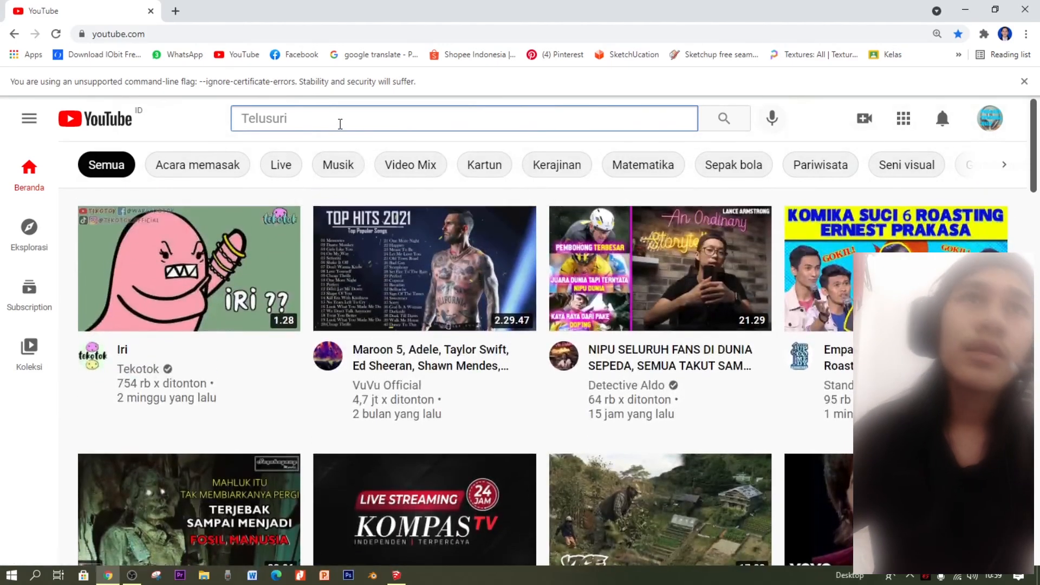
{"action": "type", "text": "bagaimana"}
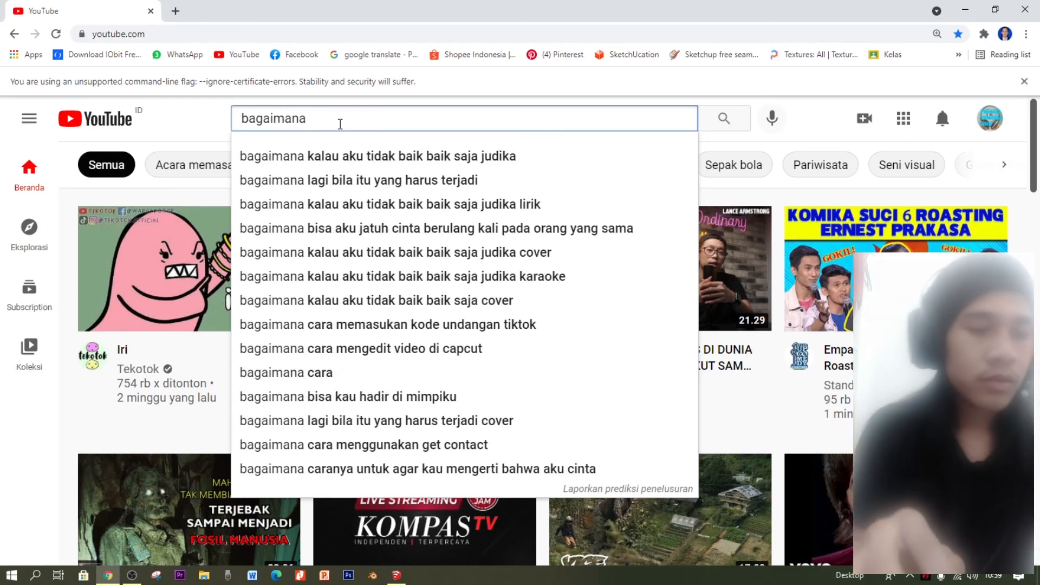
{"action": "type", "text": " cara memb"}
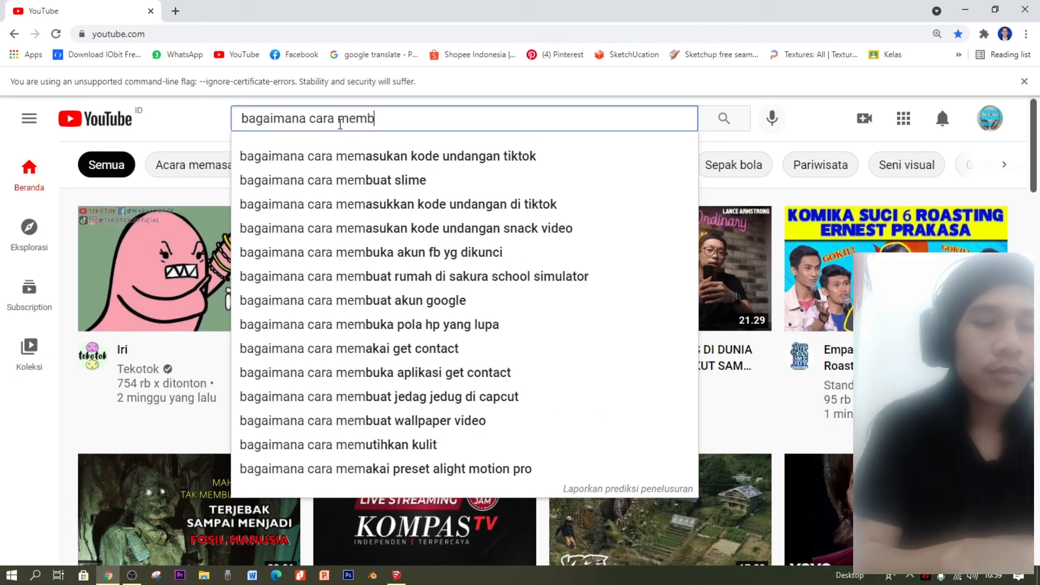
{"action": "type", "text": "uat"}
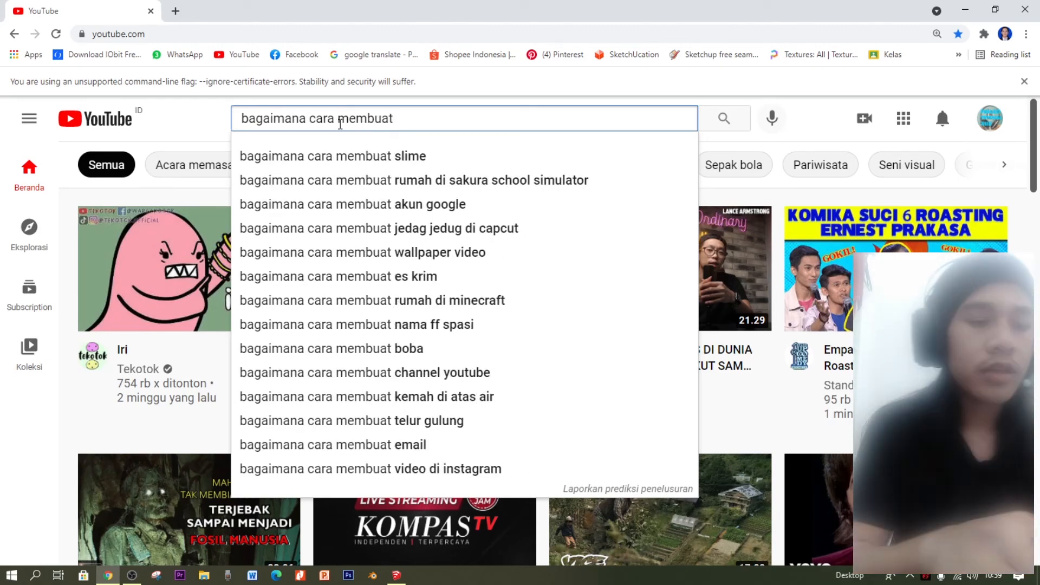
{"action": "type", "text": " garis "}
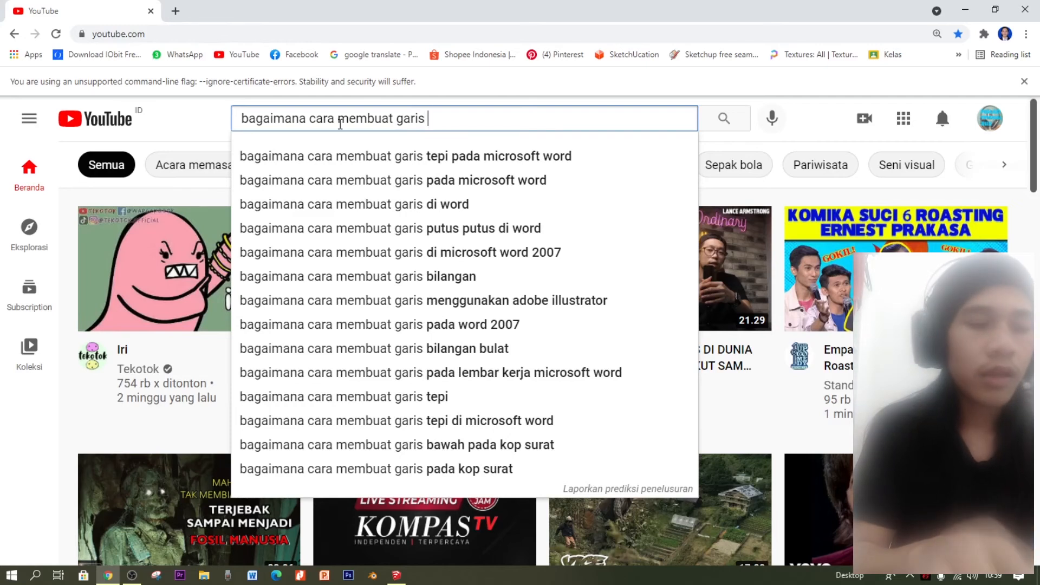
{"action": "type", "text": "lengkung"}
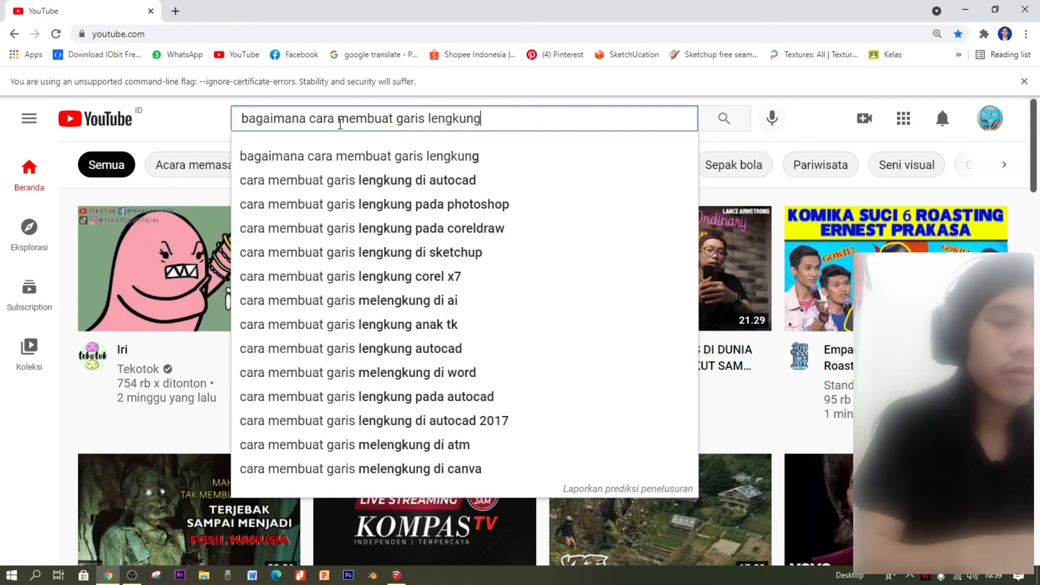
{"action": "type", "text": " di s"}
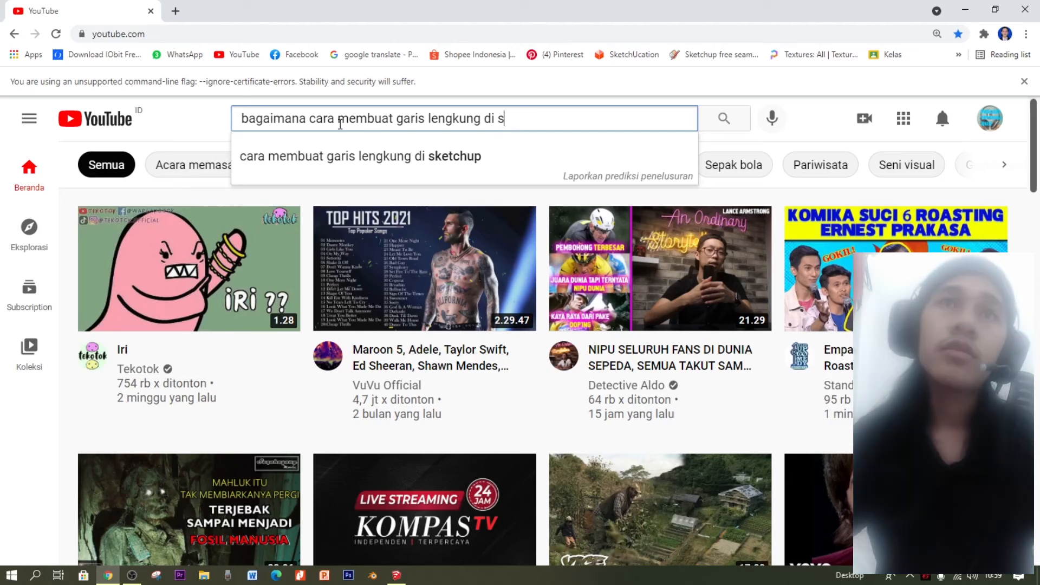
{"action": "left_click", "coordinate": [405, 156]}
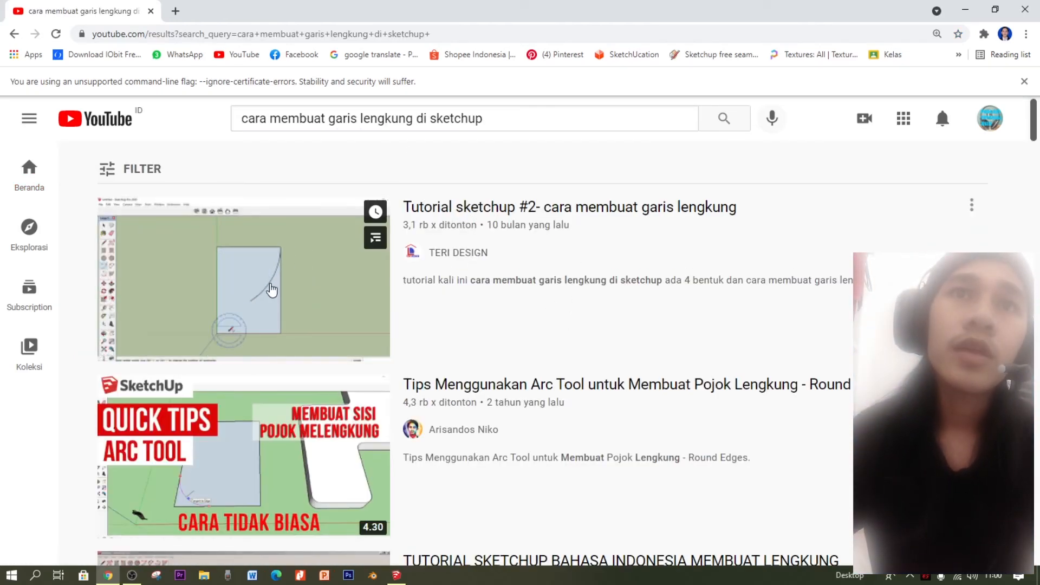
Open the video "Tutorial sketchup #2- cara membuat garis lengkung" and pause it
{"action": "left_click", "coordinate": [310, 324]}
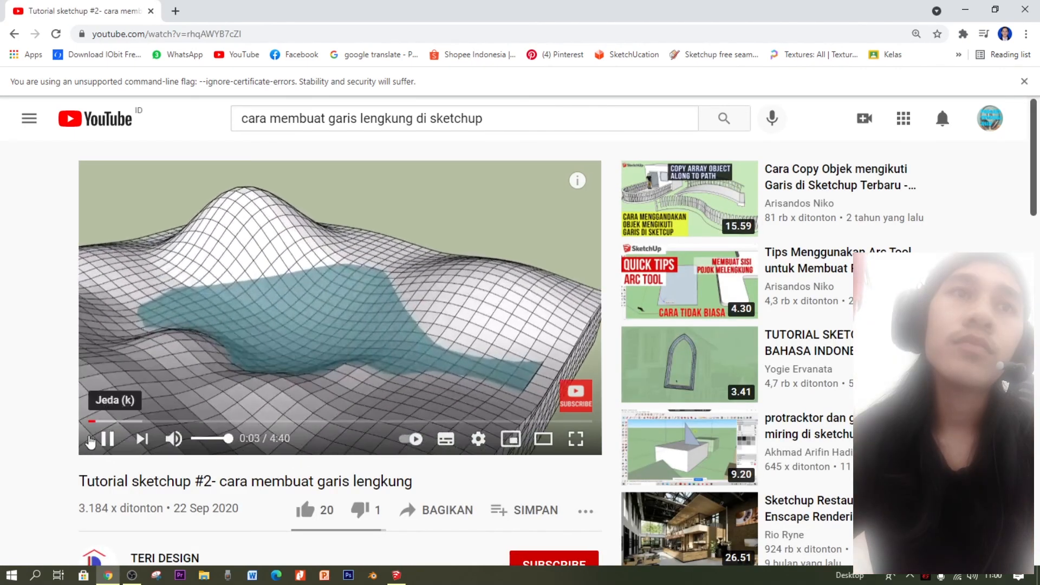
{"action": "left_click", "coordinate": [107, 438]}
Search Google in a new browser tab for "cara membuat garis lengkung di sketchup"
{"action": "left_click", "coordinate": [176, 11]}
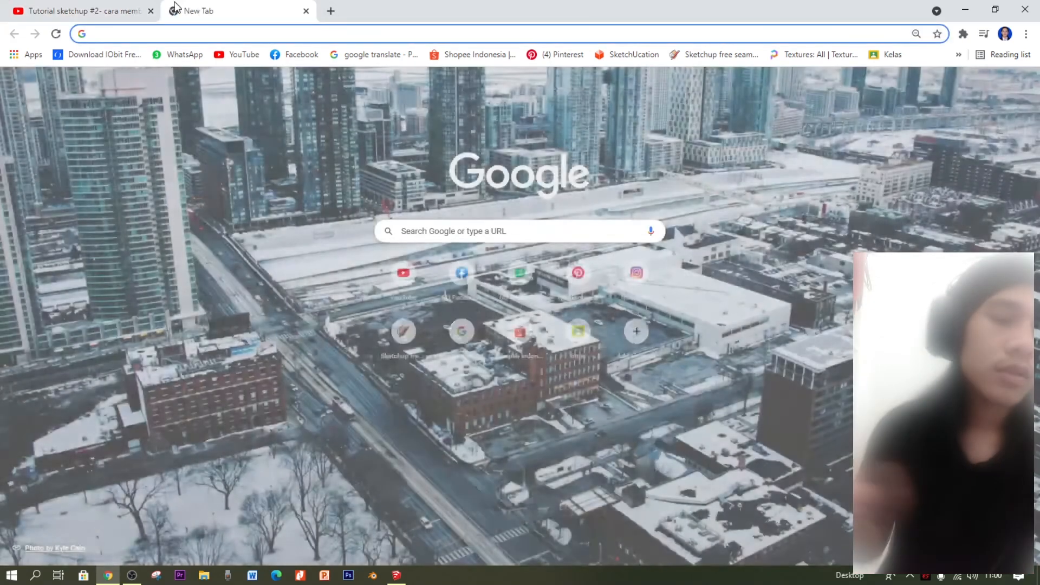
{"action": "type", "text": "carr"}
{"action": "key", "text": "BackSpace"}
{"action": "key", "text": "BackSpace"}
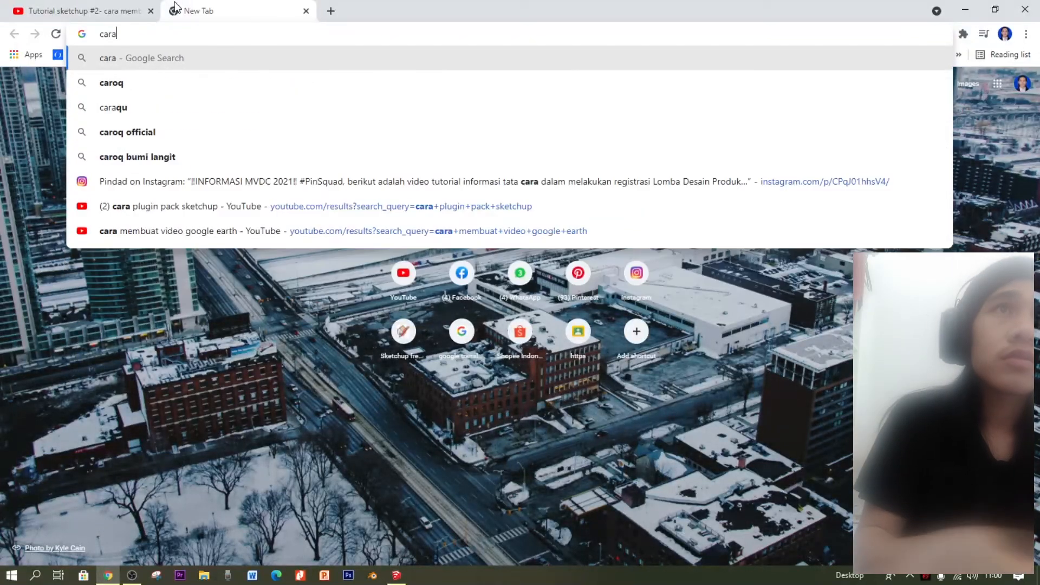
{"action": "type", "text": "a"}
{"action": "type", "text": " mem"}
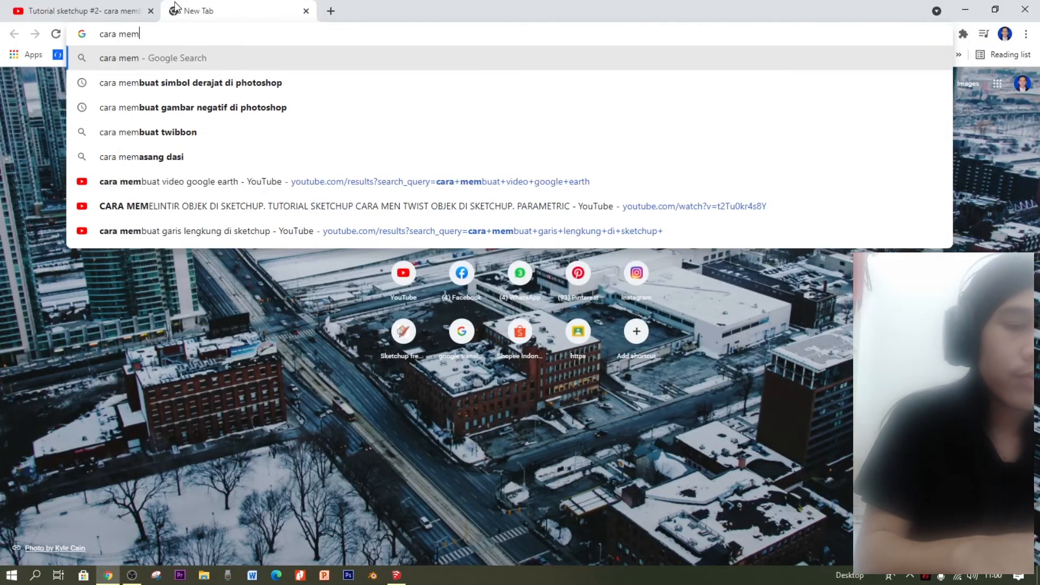
{"action": "type", "text": "buat "}
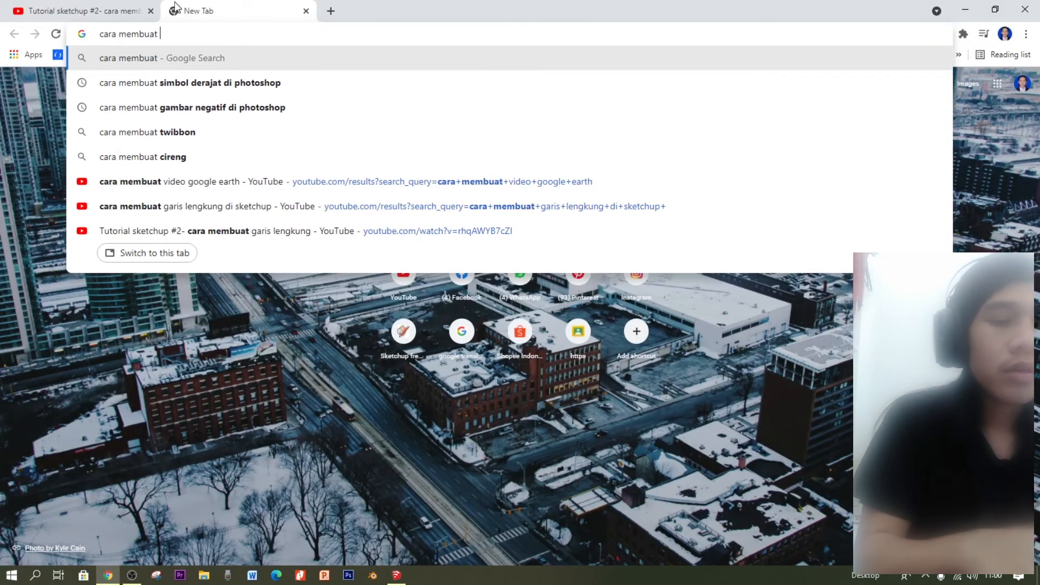
{"action": "type", "text": "garis le"}
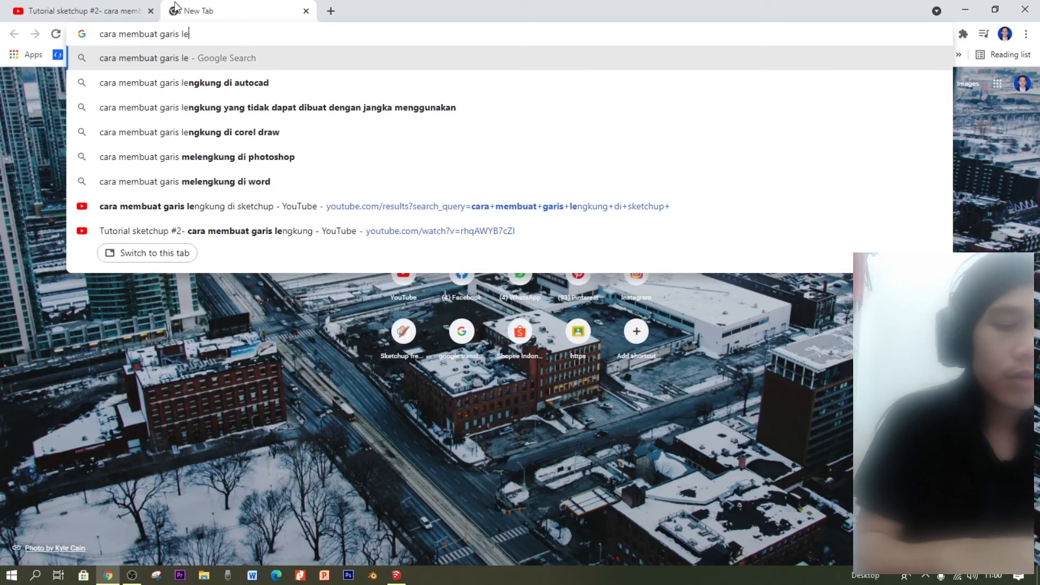
{"action": "type", "text": "ngkung di "}
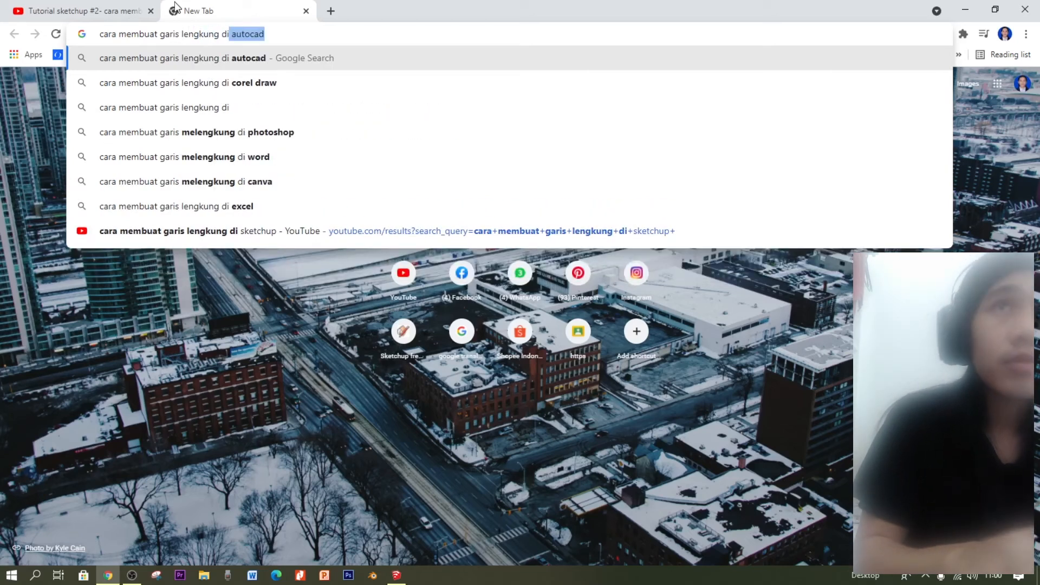
{"action": "type", "text": "ssket"}
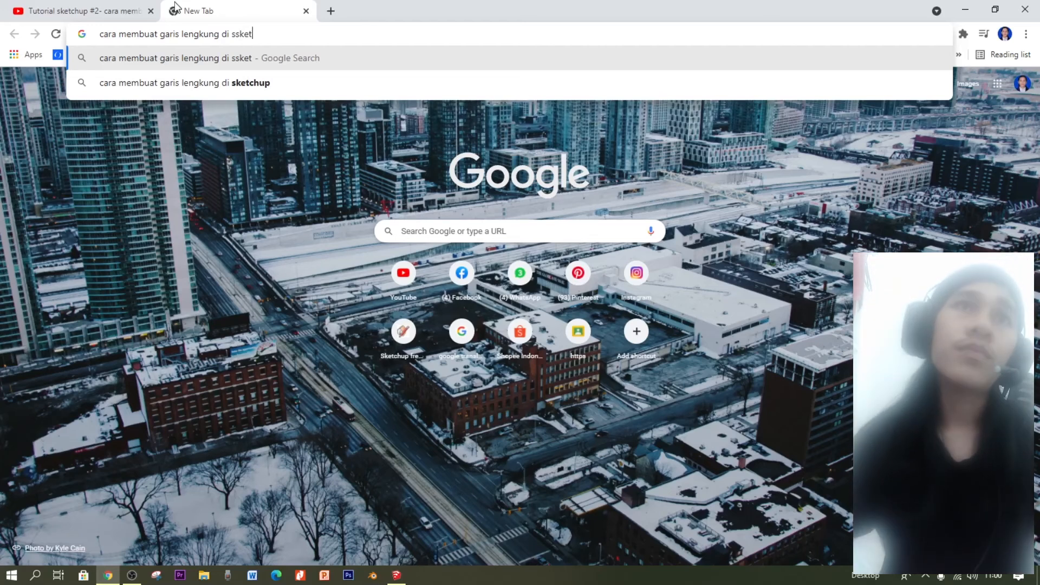
{"action": "key", "text": "Down"}
{"action": "left_click", "coordinate": [237, 84]}
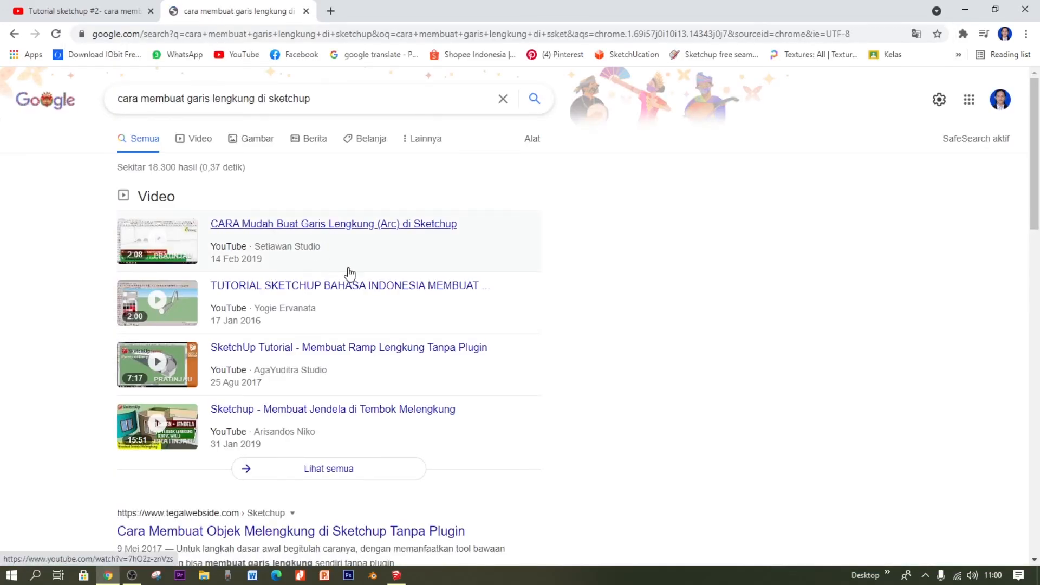
Open the article "Cara Membuat Objek Melengkung di Sketchup Tanpa Plugin" and look through its arc instructions
{"action": "scroll", "coordinate": [269, 281], "scroll_direction": "down", "scroll_amount": 4}
{"action": "left_click", "coordinate": [269, 281]}
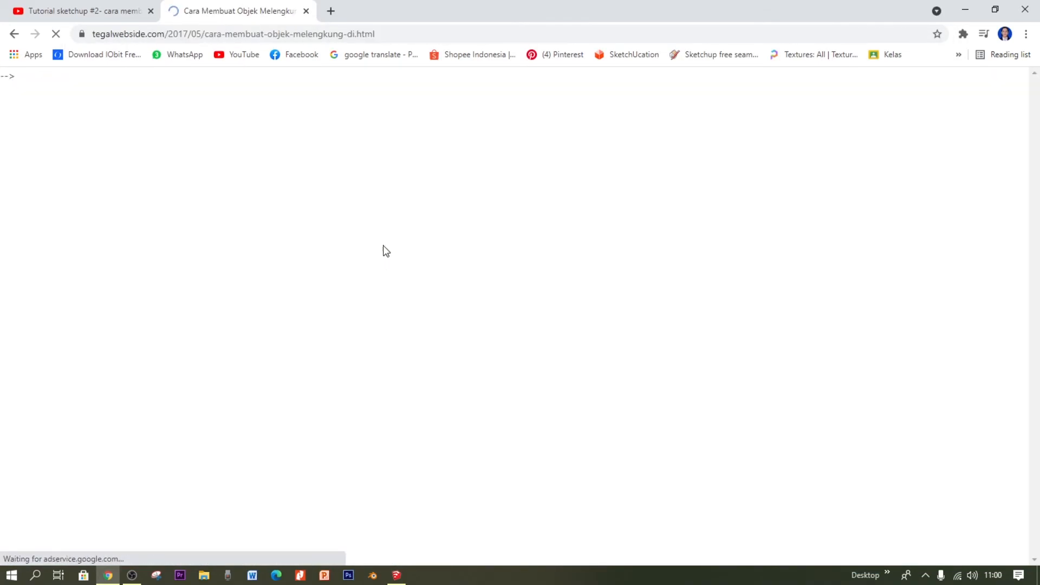
{"action": "scroll", "coordinate": [438, 259], "scroll_direction": "down", "scroll_amount": 13}
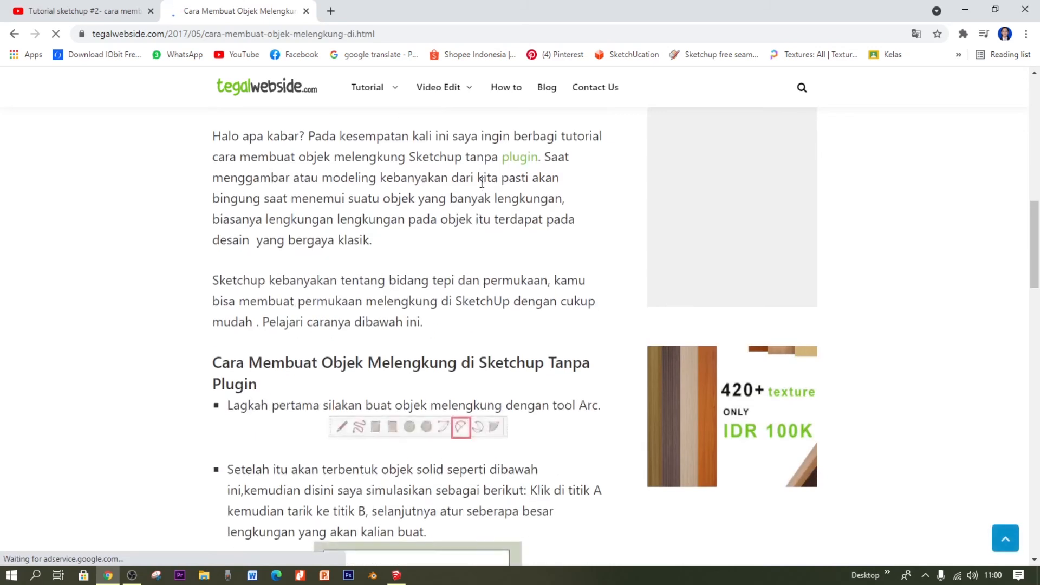
{"action": "scroll", "coordinate": [488, 196], "scroll_direction": "down", "scroll_amount": 18}
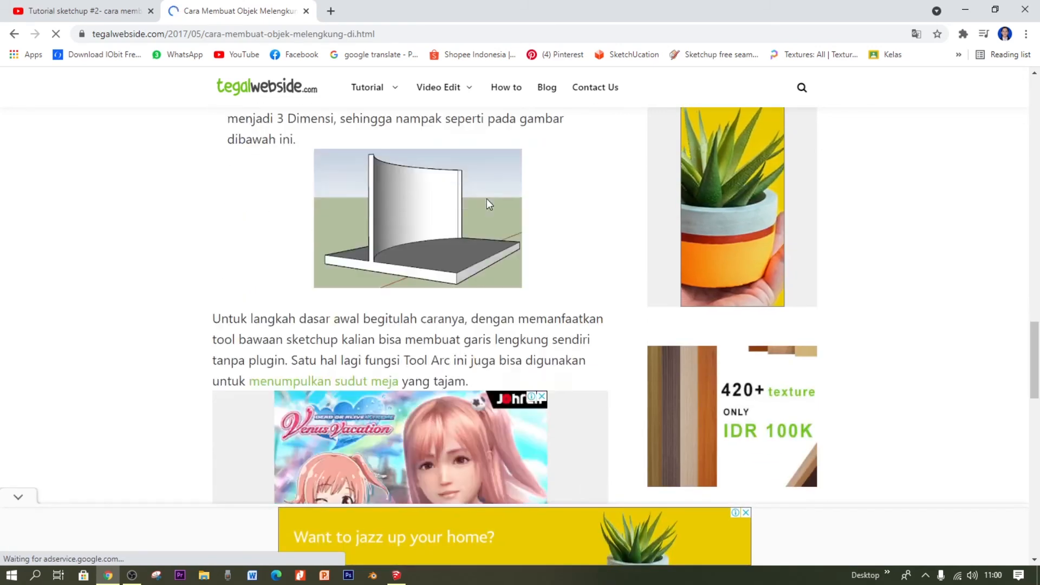
Return to the Google results and review the other pages and videos on curved lines in SketchUp
{"action": "key", "text": "alt+Left"}
{"action": "scroll", "coordinate": [481, 205], "scroll_direction": "down", "scroll_amount": 3}
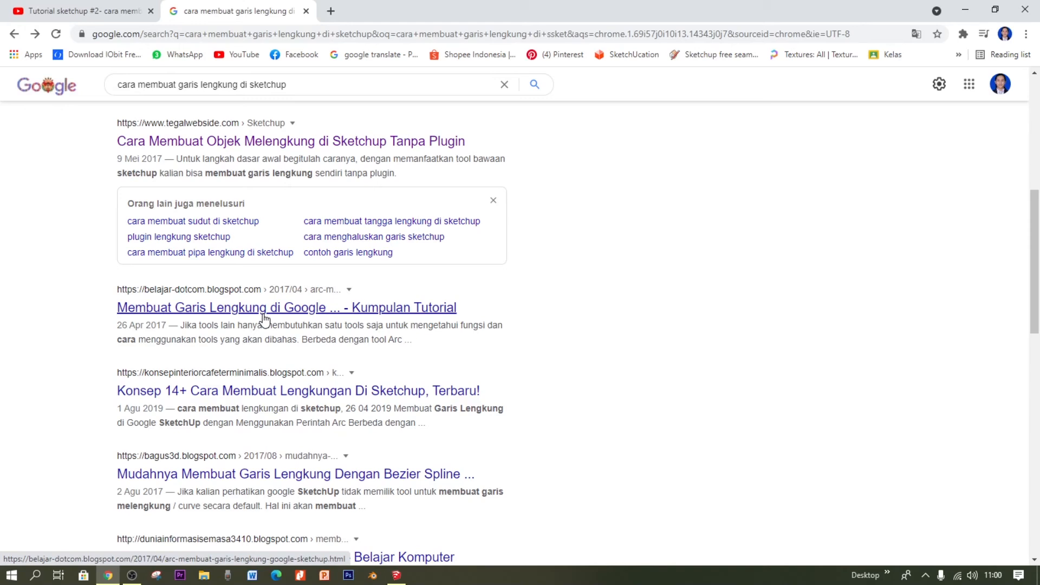
{"action": "scroll", "coordinate": [263, 390], "scroll_direction": "down", "scroll_amount": 1}
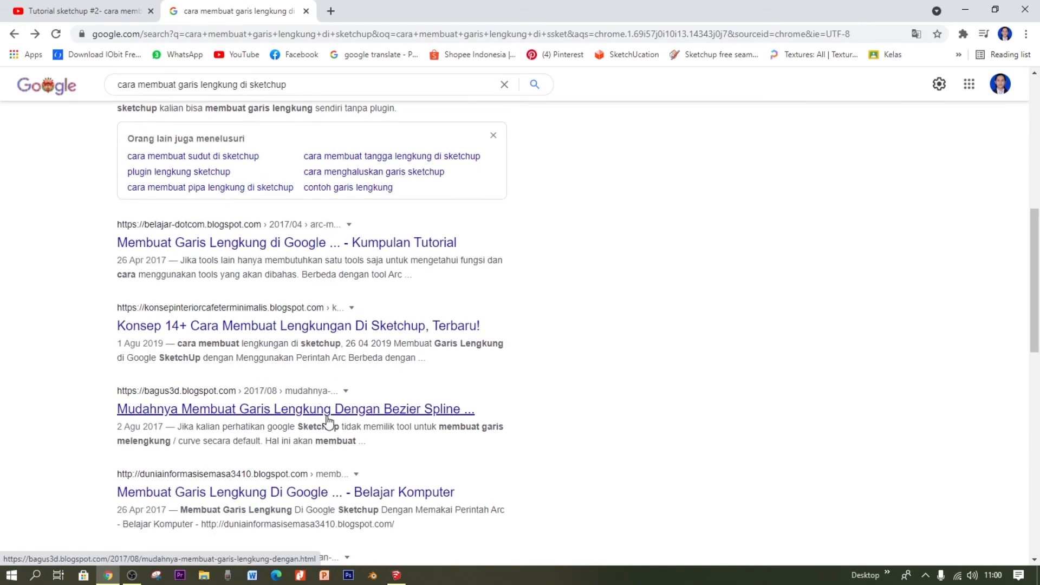
{"action": "scroll", "coordinate": [325, 412], "scroll_direction": "up", "scroll_amount": 7}
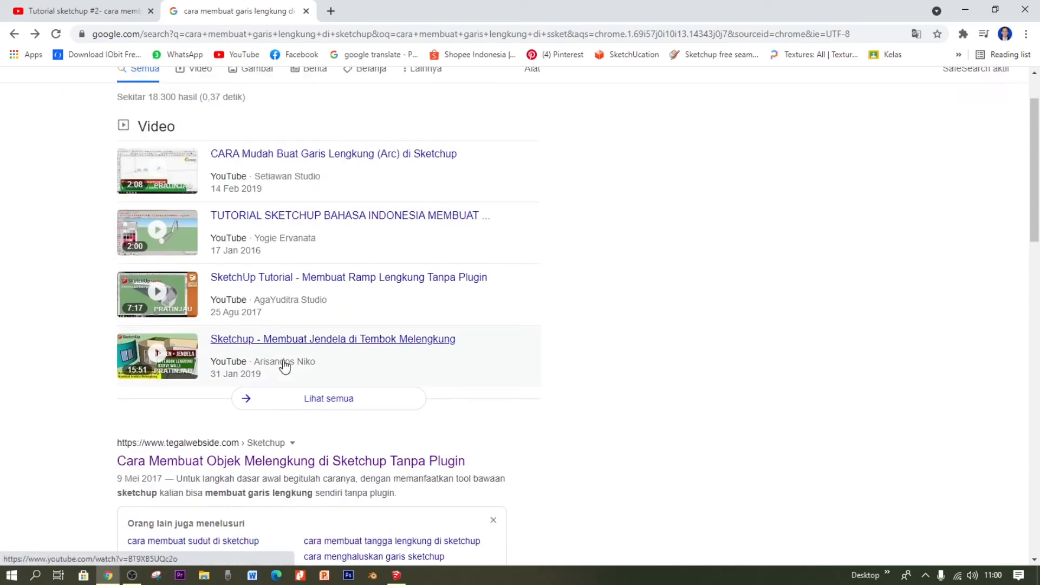
{"action": "scroll", "coordinate": [284, 367], "scroll_direction": "up", "scroll_amount": 1}
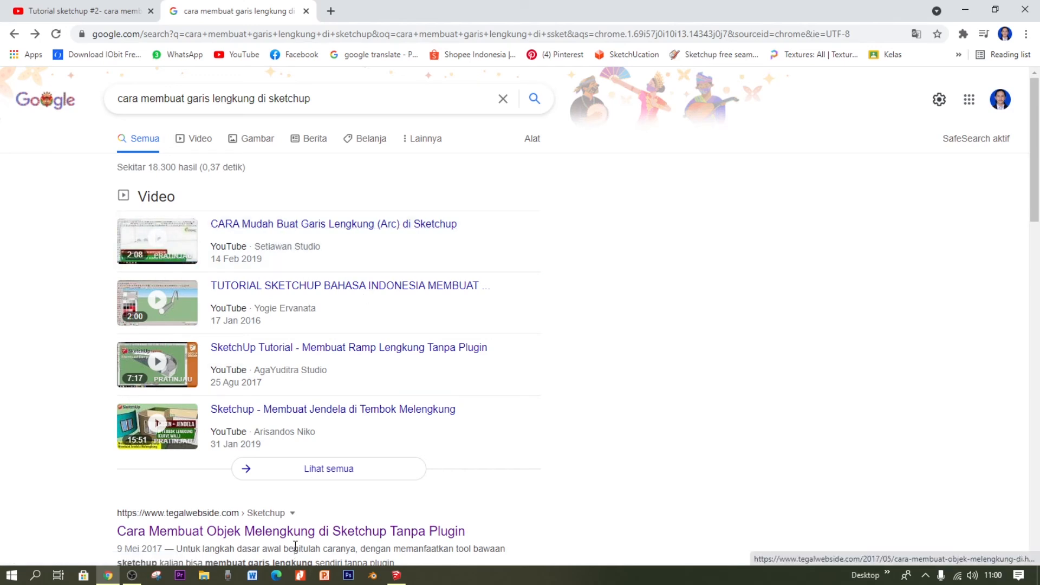
Switch to SketchUp, set the front view and start the 2 Point Arc tool
{"action": "left_click", "coordinate": [396, 575]}
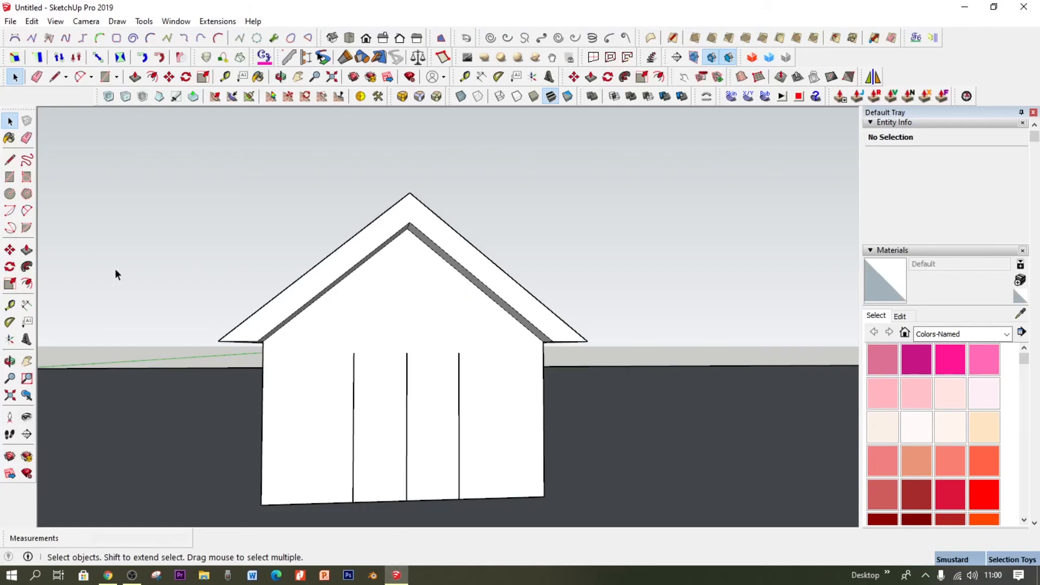
{"action": "key", "text": "f"}
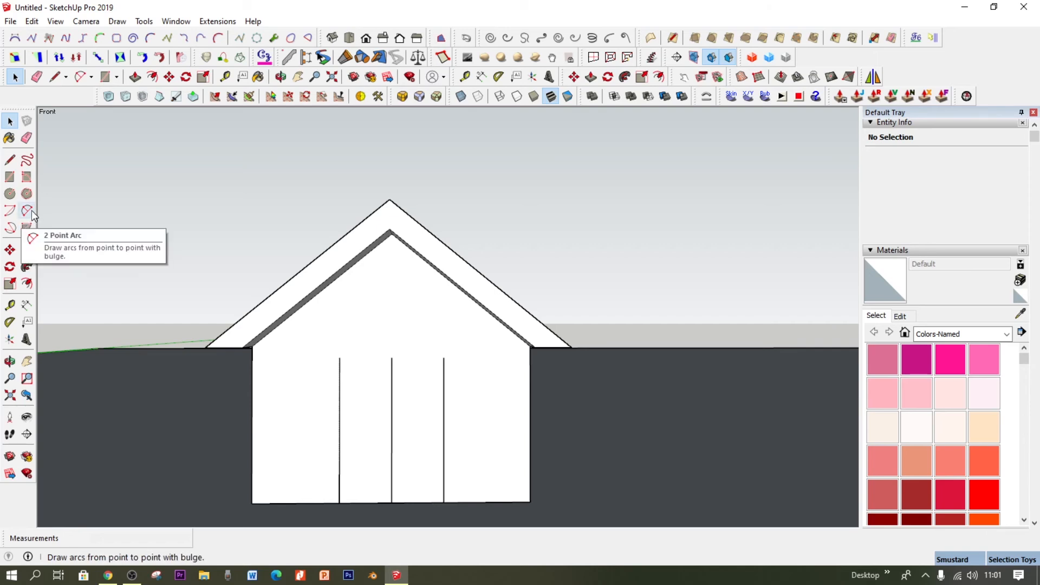
{"action": "left_click", "coordinate": [25, 213]}
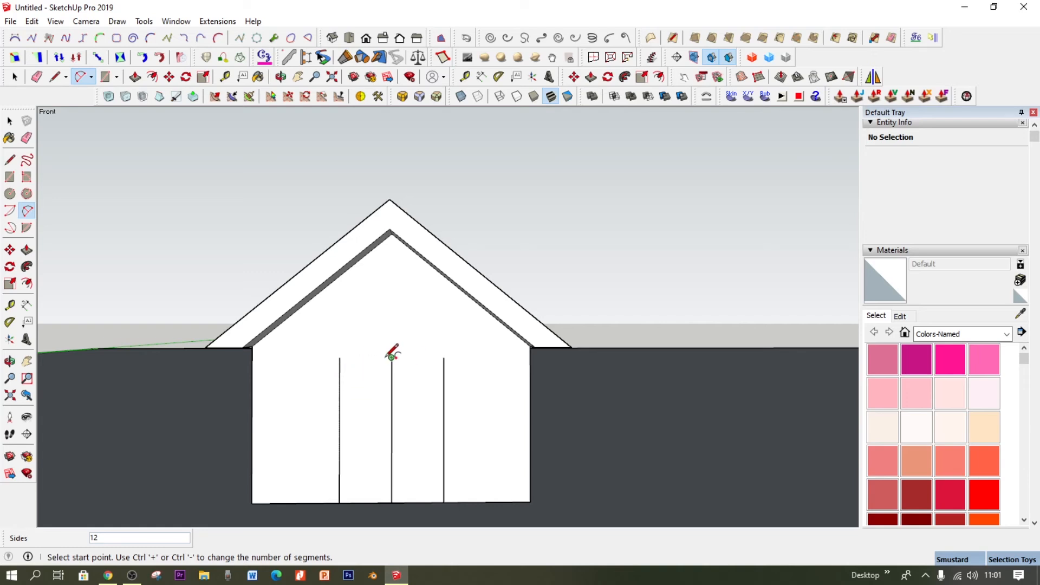
Try a shallow arc between the two outer door lines through the centre line's top, and undo it
{"action": "left_click", "coordinate": [339, 382]}
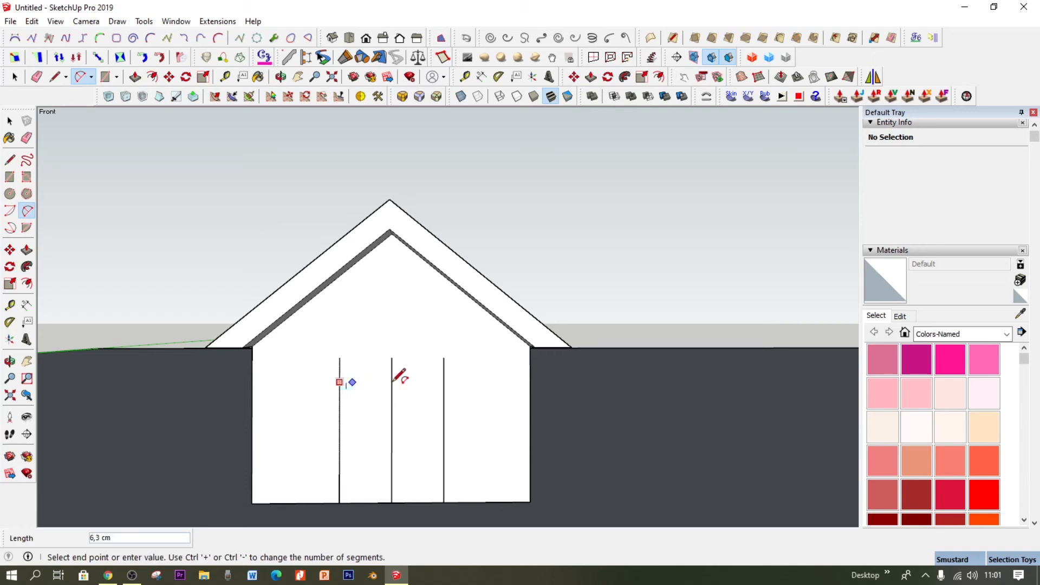
{"action": "left_click", "coordinate": [444, 382]}
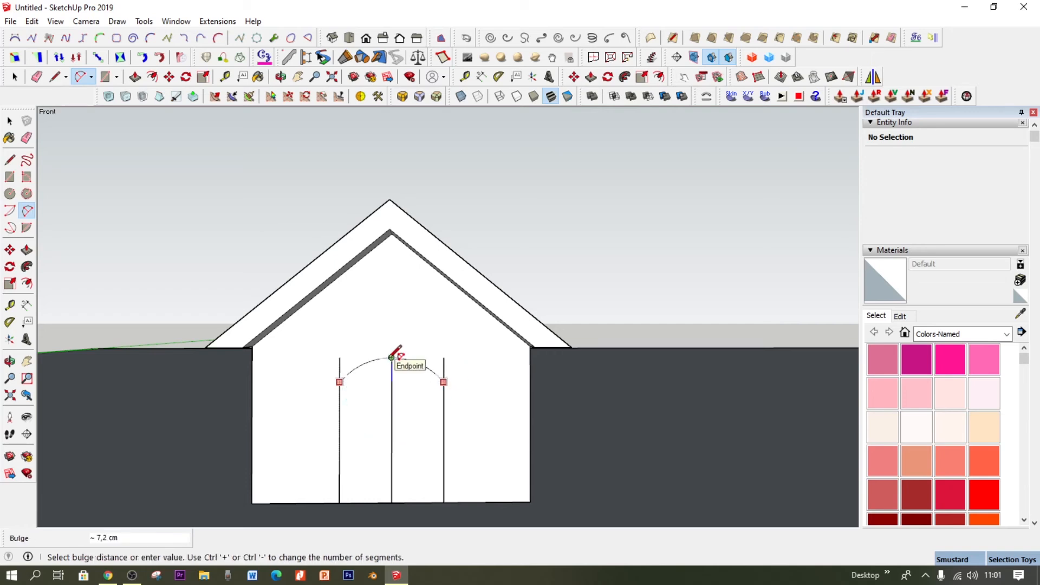
{"action": "left_click", "coordinate": [392, 357]}
{"action": "mouse_move", "coordinate": [379, 369]}
{"action": "middle_mouse_down"}
{"action": "mouse_move", "coordinate": [406, 318]}
{"action": "mouse_move", "coordinate": [414, 327]}
{"action": "middle_mouse_up"}
{"action": "key", "text": "ctrl+z"}
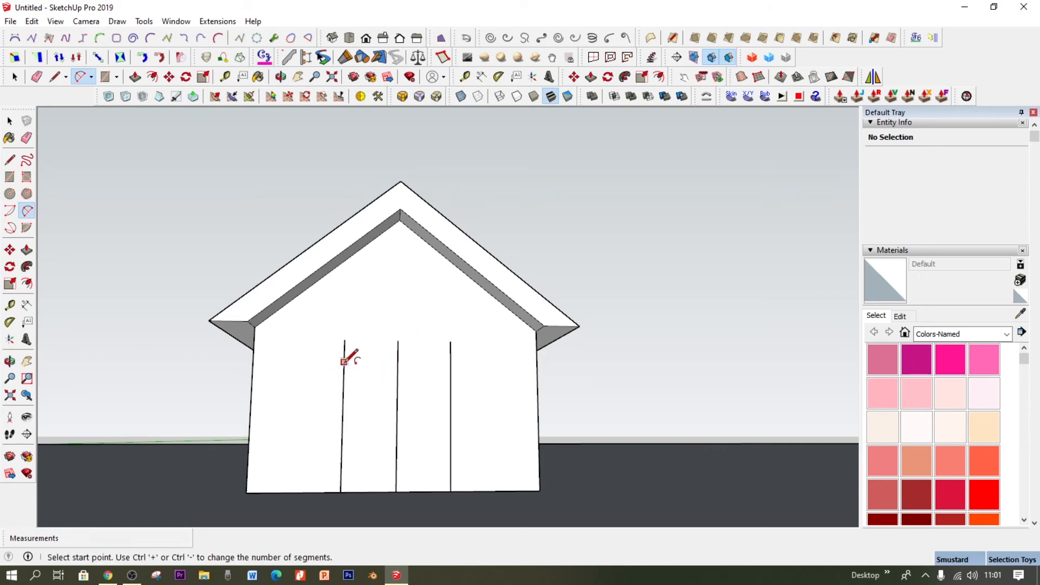
Draw a 2-point arc between the outer door lines, starting just below their tops, with a 15 cm upward bulge
{"action": "left_click", "coordinate": [450, 363]}
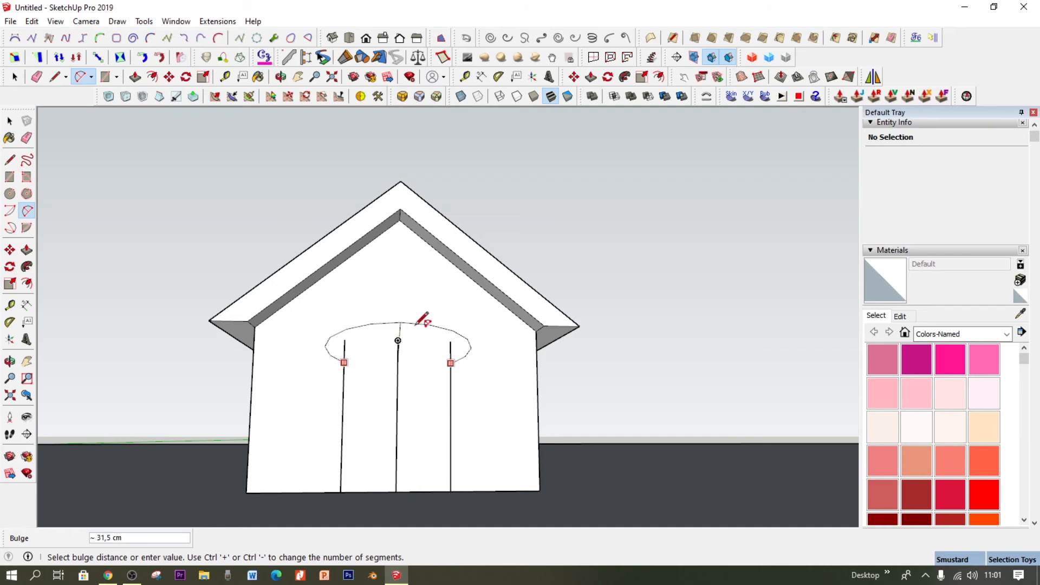
{"action": "middle_click_drag", "start_coordinate": [404, 311], "coordinate": [409, 370]}
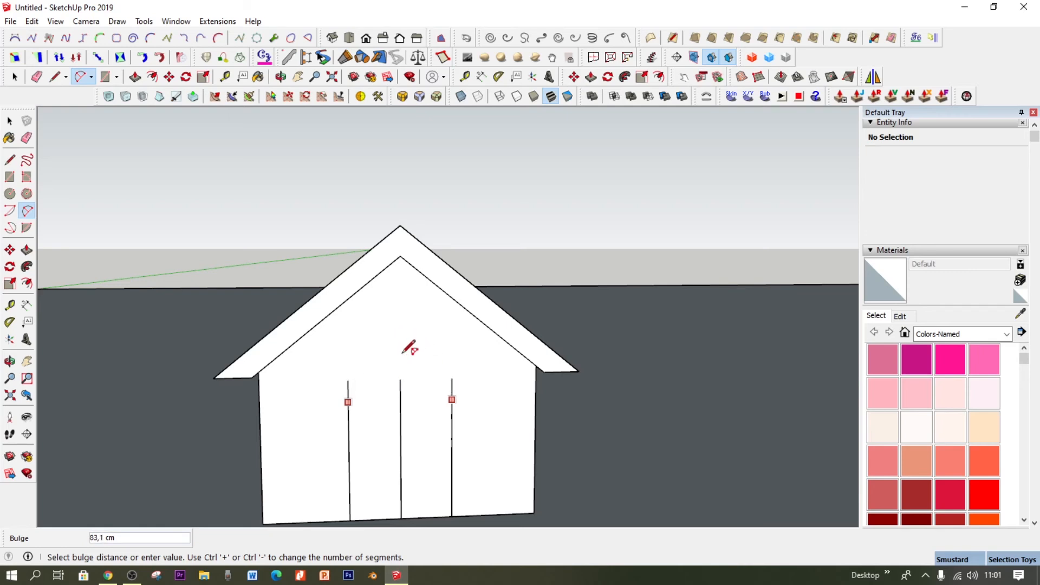
{"action": "left_click", "coordinate": [420, 345]}
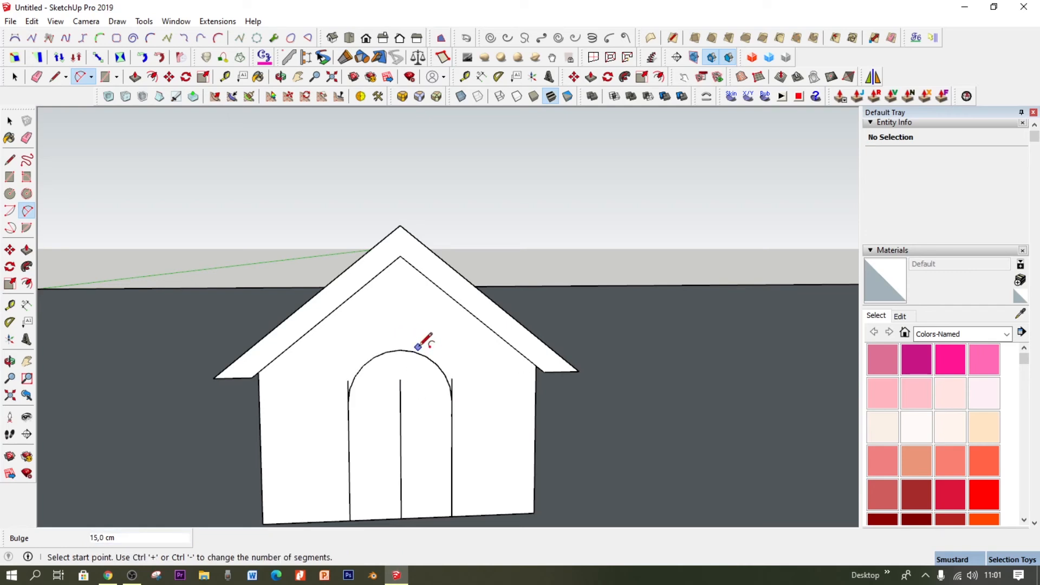
Erase the short line ends sticking out above the arc's ends on both sides of the door
{"action": "left_click", "coordinate": [27, 138]}
{"action": "middle_click_drag", "start_coordinate": [396, 410], "coordinate": [348, 379]}
{"action": "left_click", "coordinate": [385, 370]}
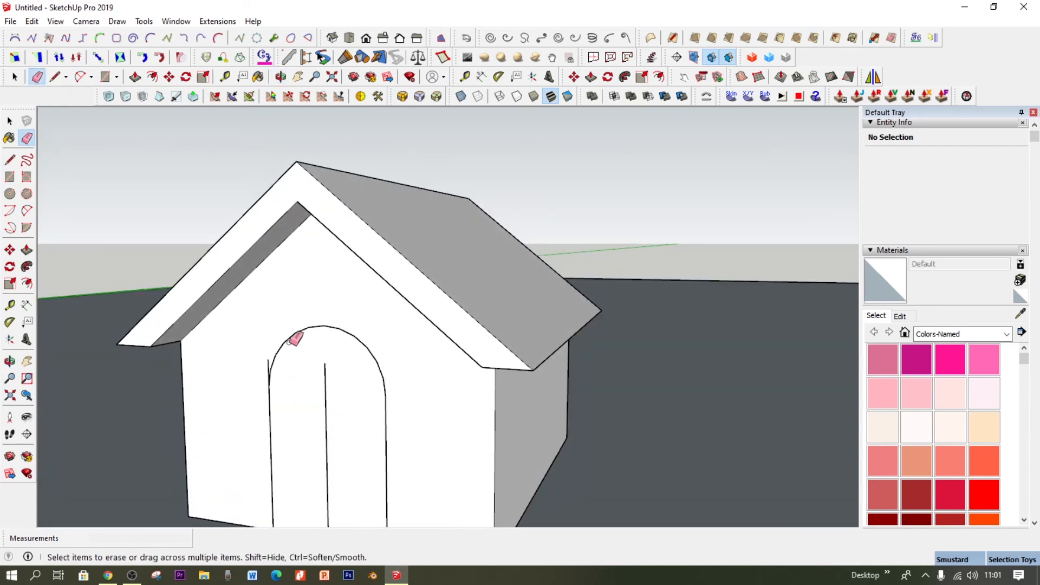
{"action": "left_click", "coordinate": [268, 364]}
Delete the vertical centre line inside the arched door outline
{"action": "key", "text": "space"}
{"action": "left_click", "coordinate": [373, 277]}
{"action": "mouse_move", "coordinate": [372, 278]}
{"action": "middle_mouse_down"}
{"action": "mouse_move", "coordinate": [346, 355]}
{"action": "mouse_move", "coordinate": [382, 370]}
{"action": "mouse_move", "coordinate": [359, 504]}
{"action": "mouse_move", "coordinate": [371, 469]}
{"action": "middle_mouse_up"}
{"action": "left_click", "coordinate": [359, 504]}
{"action": "left_click", "coordinate": [342, 456]}
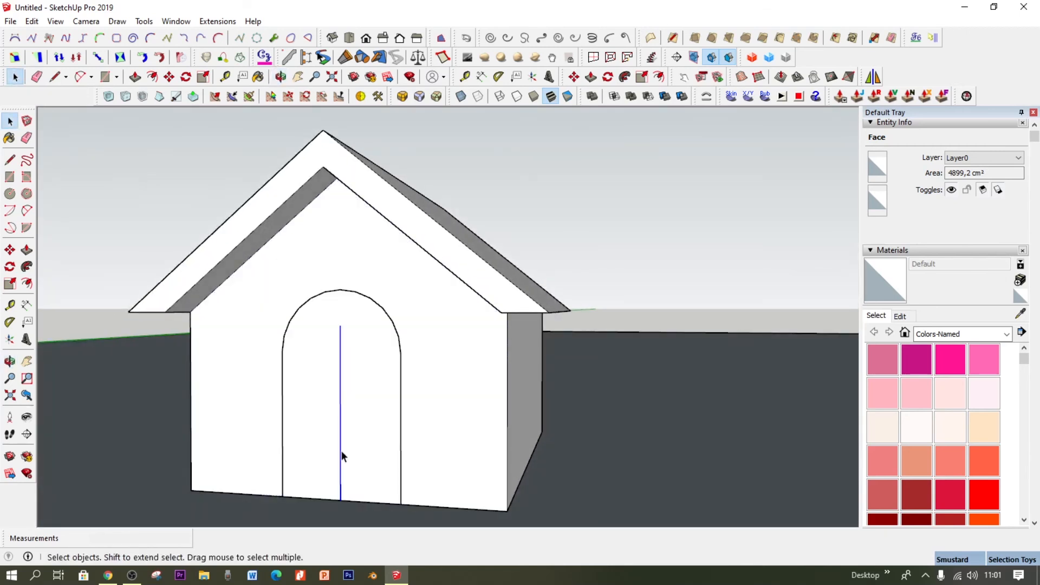
{"action": "key", "text": "Delete"}
{"action": "left_click", "coordinate": [354, 459]}
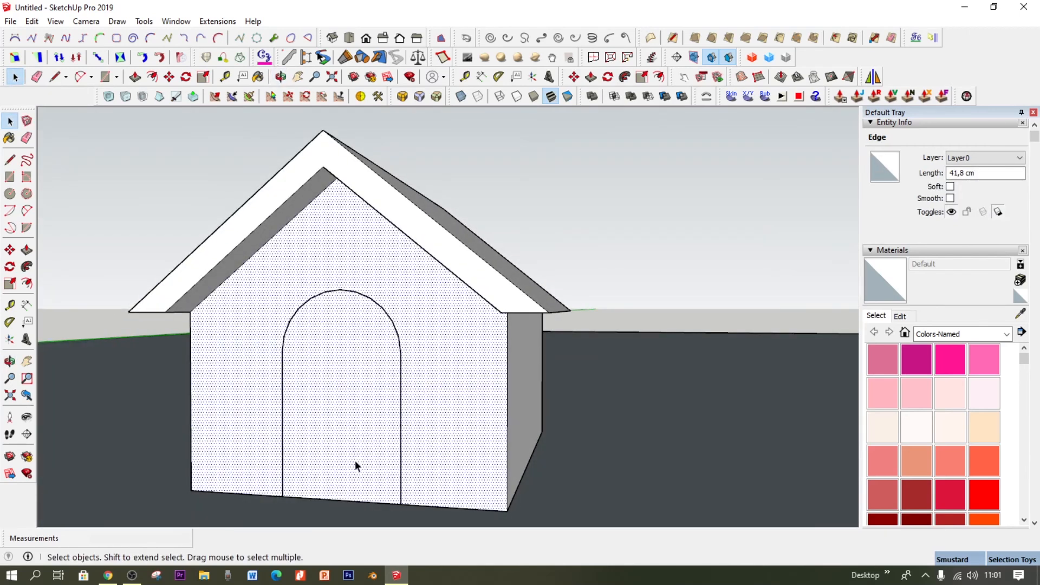
Try closing the door outline with a 30 cm line along the wall's base, and undo it
{"action": "left_click", "coordinate": [9, 159]}
{"action": "left_click", "coordinate": [282, 496]}
{"action": "left_click", "coordinate": [401, 503]}
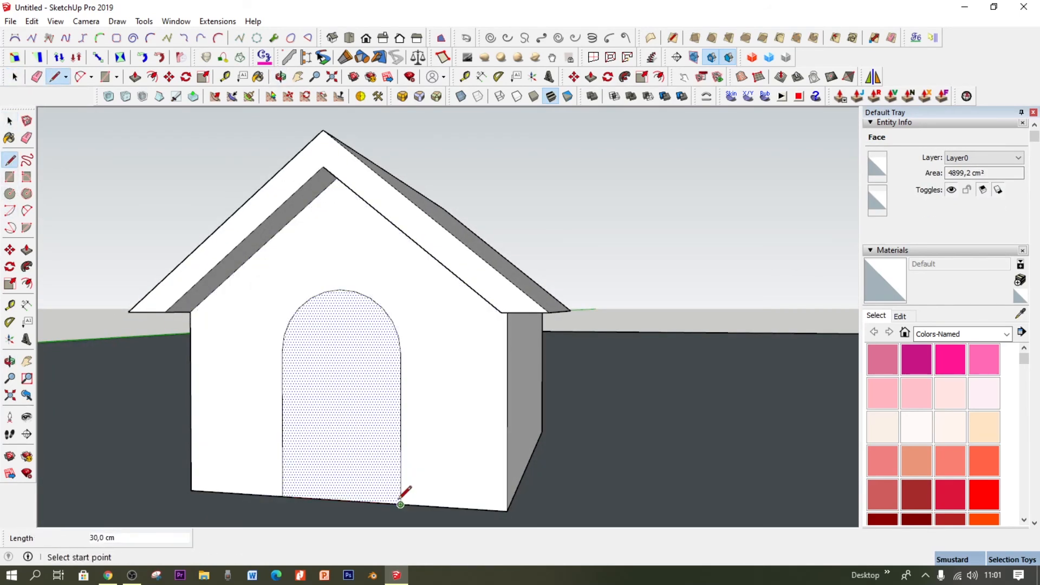
{"action": "left_click", "coordinate": [10, 121]}
{"action": "key", "text": "ctrl+z"}
{"action": "left_click", "coordinate": [327, 414]}
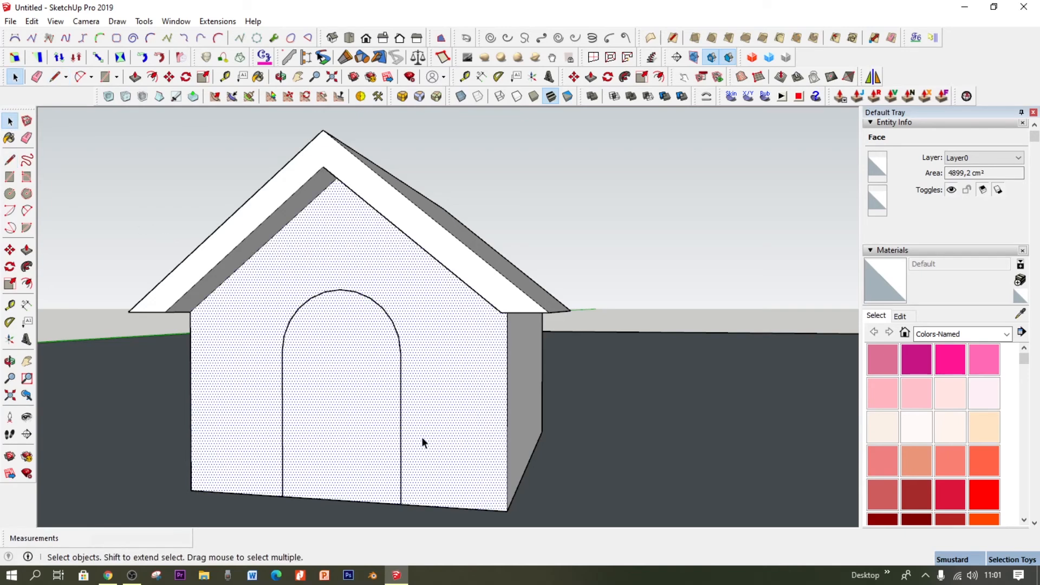
Draw a line across the door's base and retrace its left side to separate the door face from the wall
{"action": "key", "text": "o"}
{"action": "key", "text": "F2"}
{"action": "left_click_drag", "start_coordinate": [358, 324], "coordinate": [399, 348]}
{"action": "left_click", "coordinate": [10, 160]}
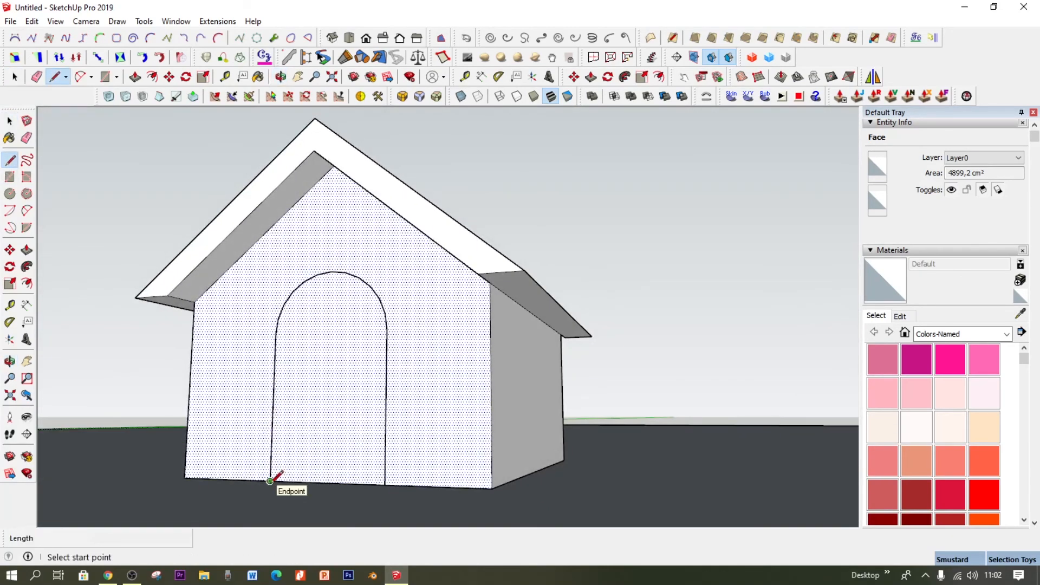
{"action": "middle_click_drag", "start_coordinate": [287, 406], "coordinate": [327, 479]}
{"action": "left_click", "coordinate": [299, 505]}
{"action": "left_click", "coordinate": [424, 510]}
{"action": "left_click", "coordinate": [299, 506]}
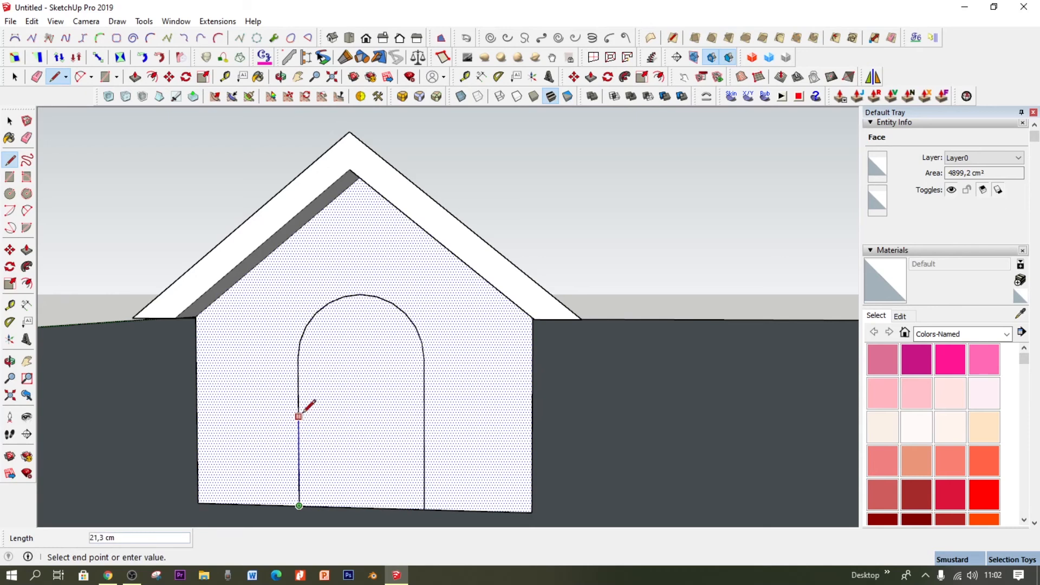
{"action": "left_click", "coordinate": [299, 348]}
{"action": "middle_click_drag", "start_coordinate": [309, 364], "coordinate": [224, 389]}
Push the arched door face 5 cm into the front wall
{"action": "left_click", "coordinate": [10, 121]}
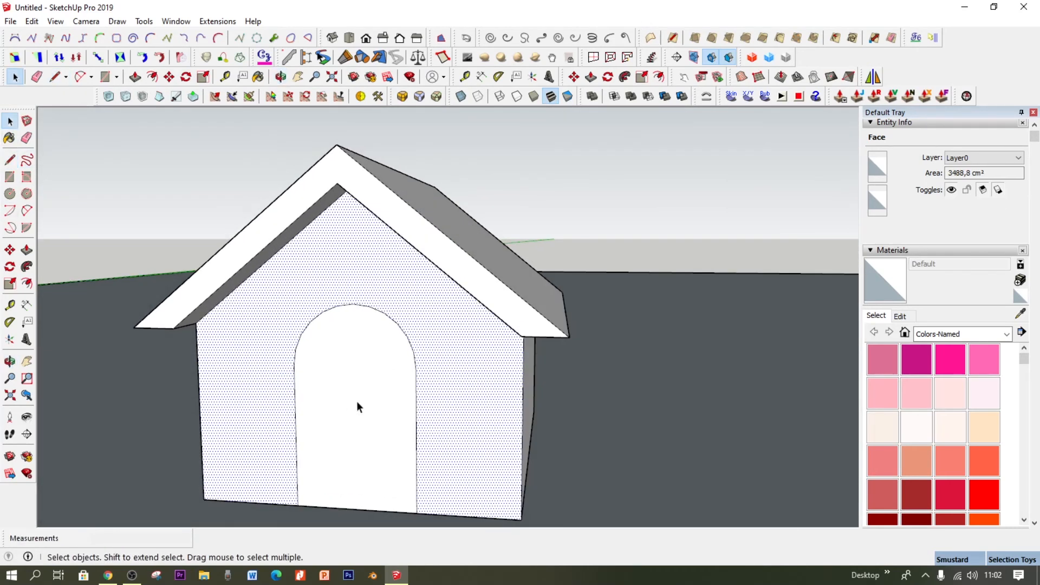
{"action": "left_click", "coordinate": [356, 406]}
{"action": "key", "text": "p"}
{"action": "left_click", "coordinate": [370, 497]}
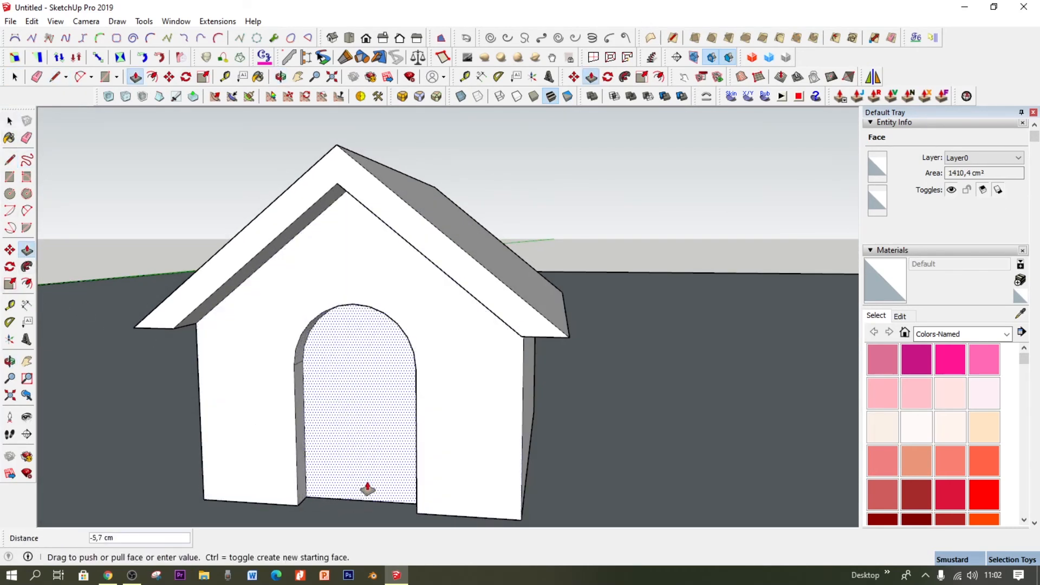
{"action": "type", "text": "5"}
{"action": "key", "text": "Return"}
{"action": "key", "text": "space"}
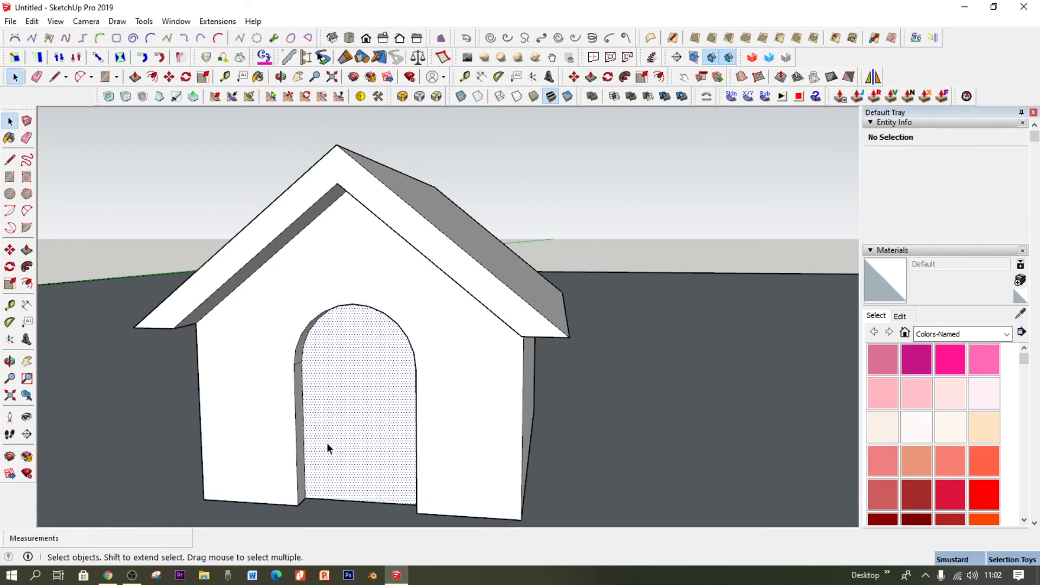
Delete the recessed door face to leave an open arched doorway
{"action": "key", "text": "Delete"}
{"action": "middle_click_drag", "start_coordinate": [326, 443], "coordinate": [379, 421]}
{"action": "left_click", "coordinate": [345, 486]}
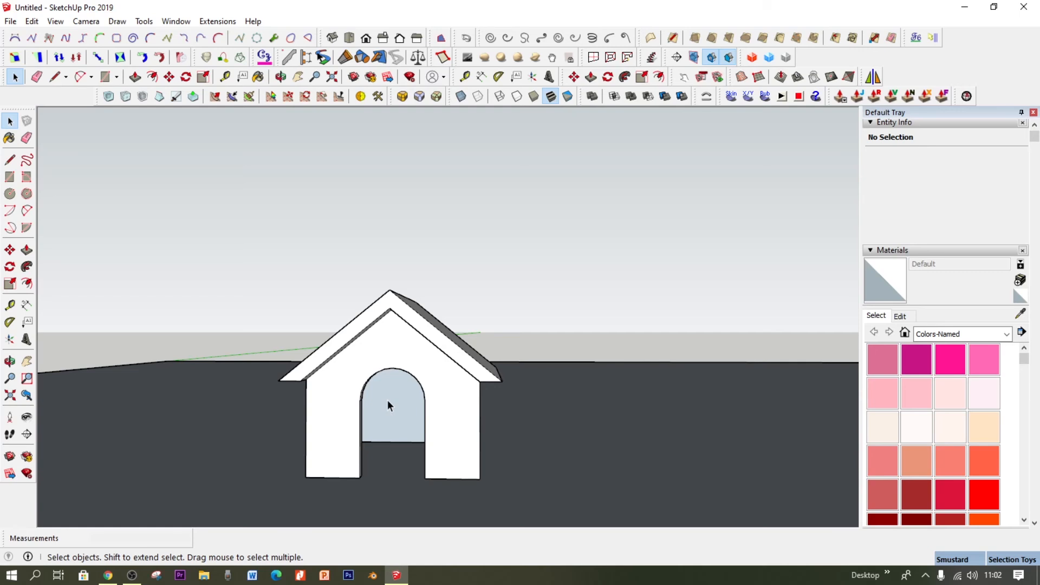
Examine the finished house with its arched doorway from the front, the sides and above
{"action": "middle_click_drag", "start_coordinate": [343, 309], "coordinate": [368, 360]}
{"action": "scroll", "coordinate": [363, 363], "scroll_direction": "up", "scroll_amount": 3}
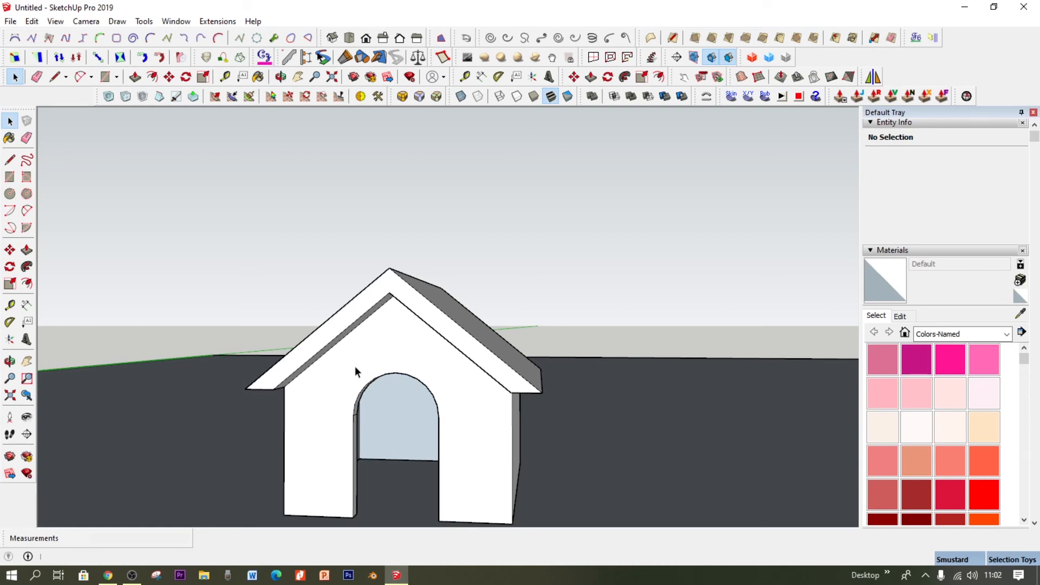
{"action": "middle_click_drag", "start_coordinate": [195, 290], "coordinate": [235, 374]}
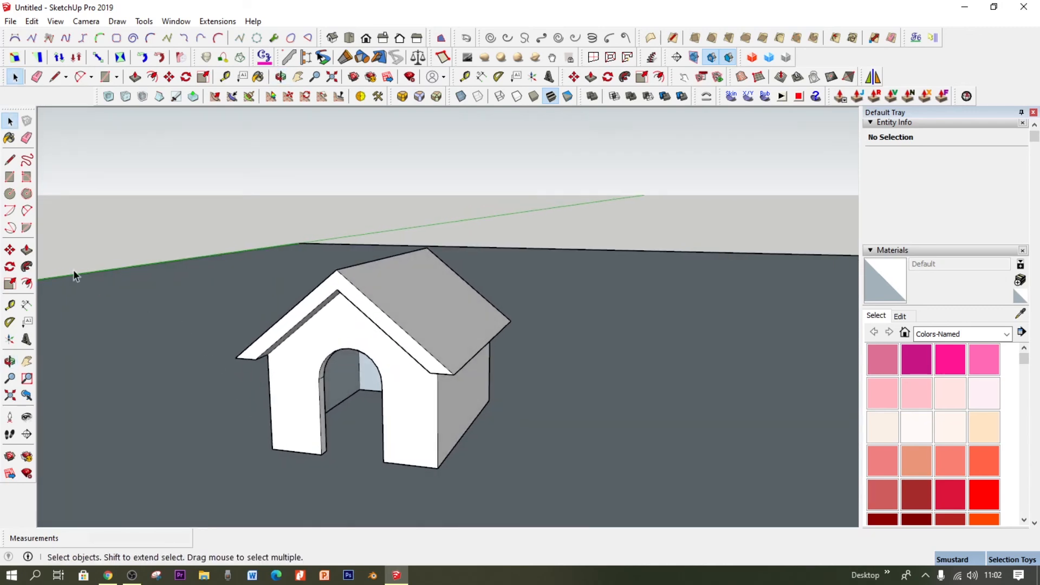
{"action": "scroll", "coordinate": [209, 297], "scroll_direction": "down", "scroll_amount": 2}
{"action": "middle_click_drag", "start_coordinate": [209, 296], "coordinate": [186, 312]}
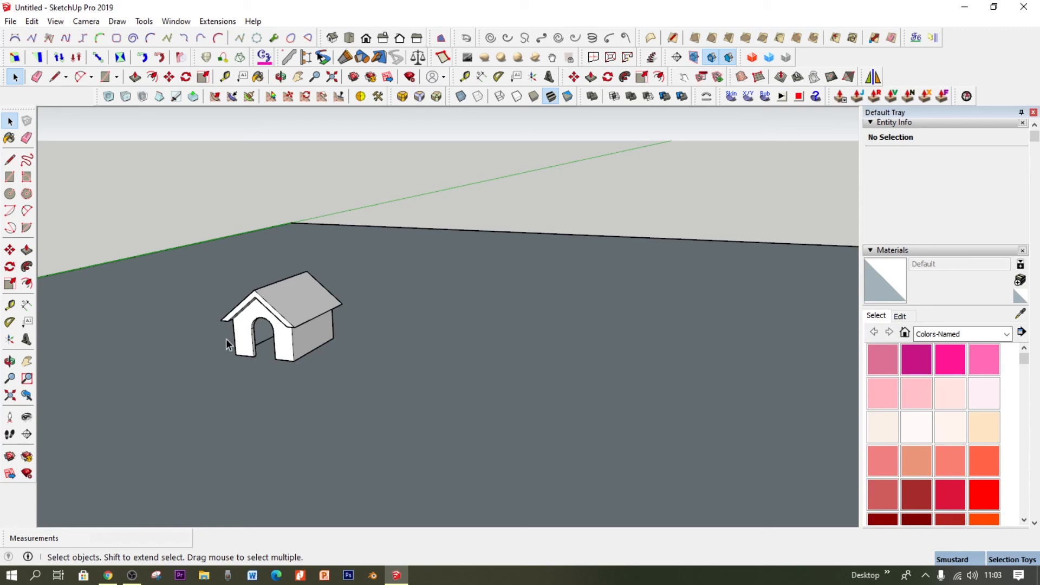
{"action": "middle_click_drag", "start_coordinate": [232, 335], "coordinate": [371, 207]}
{"action": "scroll", "coordinate": [294, 290], "scroll_direction": "up", "scroll_amount": 3}
{"action": "scroll", "coordinate": [295, 290], "scroll_direction": "up", "scroll_amount": 3}
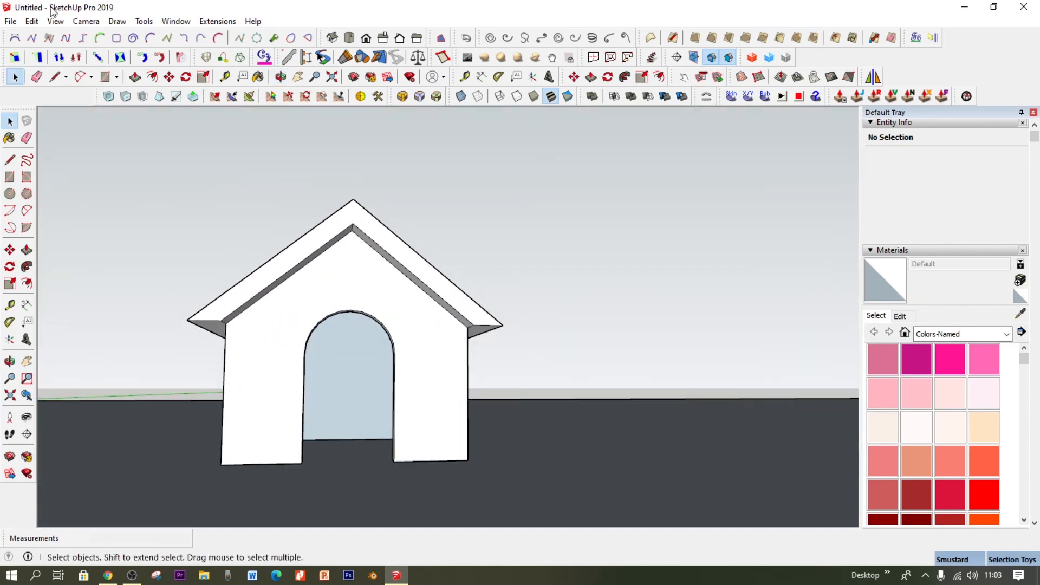
{"action": "middle_click_drag", "start_coordinate": [216, 179], "coordinate": [238, 222]}
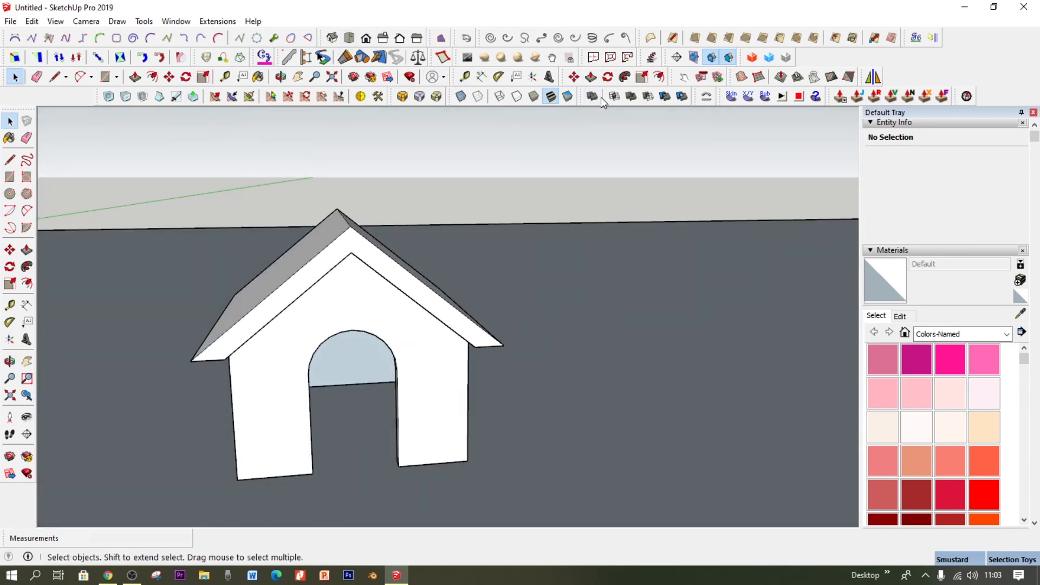
{"action": "middle_click_drag", "start_coordinate": [691, 371], "coordinate": [560, 306]}
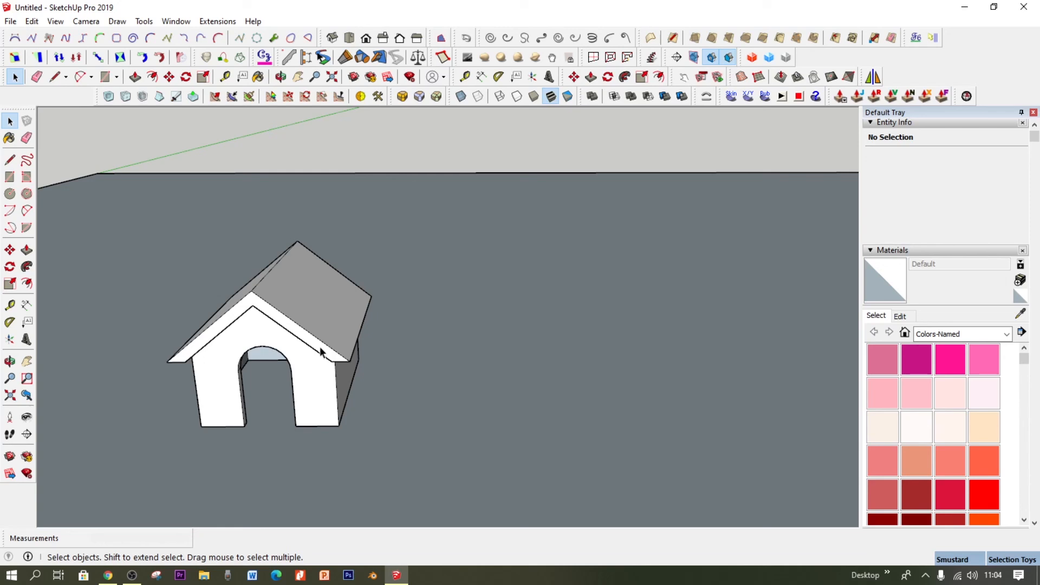
{"action": "middle_click_drag", "start_coordinate": [322, 388], "coordinate": [381, 408]}
{"action": "middle_click_drag", "start_coordinate": [356, 444], "coordinate": [319, 359]}
{"action": "scroll", "coordinate": [355, 499], "scroll_direction": "up", "scroll_amount": 3}
{"action": "scroll", "coordinate": [369, 433], "scroll_direction": "down", "scroll_amount": 2}
{"action": "scroll", "coordinate": [334, 343], "scroll_direction": "up", "scroll_amount": 1}
{"action": "scroll", "coordinate": [335, 343], "scroll_direction": "up", "scroll_amount": 1}
{"action": "mouse_move", "coordinate": [267, 339]}
{"action": "left_mouse_down"}
{"action": "mouse_move", "coordinate": [234, 334]}
{"action": "mouse_move", "coordinate": [227, 349]}
{"action": "mouse_move", "coordinate": [285, 325]}
{"action": "mouse_move", "coordinate": [266, 337]}
{"action": "mouse_move", "coordinate": [258, 309]}
{"action": "mouse_move", "coordinate": [244, 322]}
{"action": "mouse_move", "coordinate": [262, 332]}
{"action": "left_mouse_up"}
{"action": "key", "text": "space"}
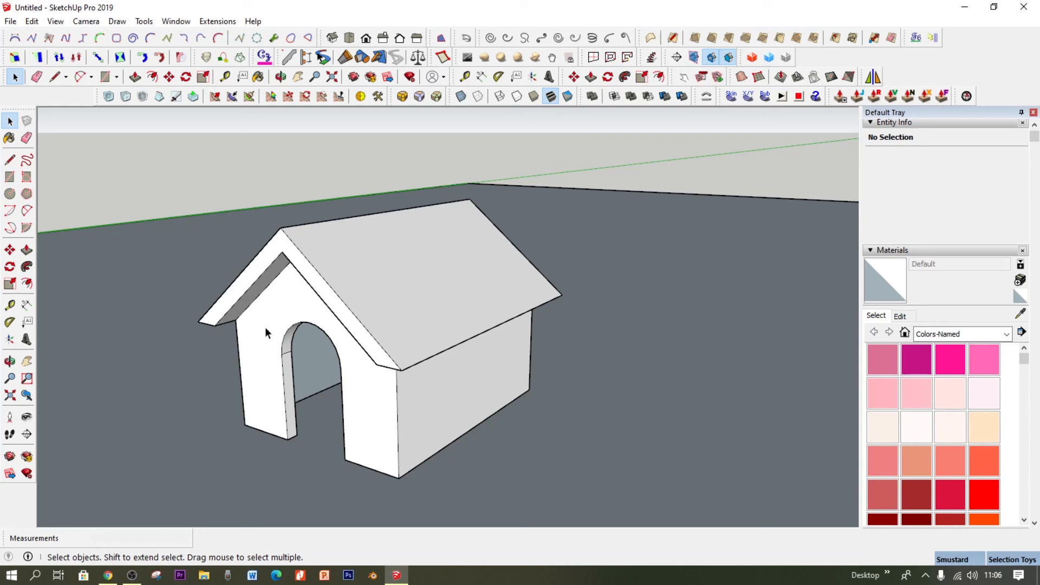
{"action": "left_click", "coordinate": [128, 576]}
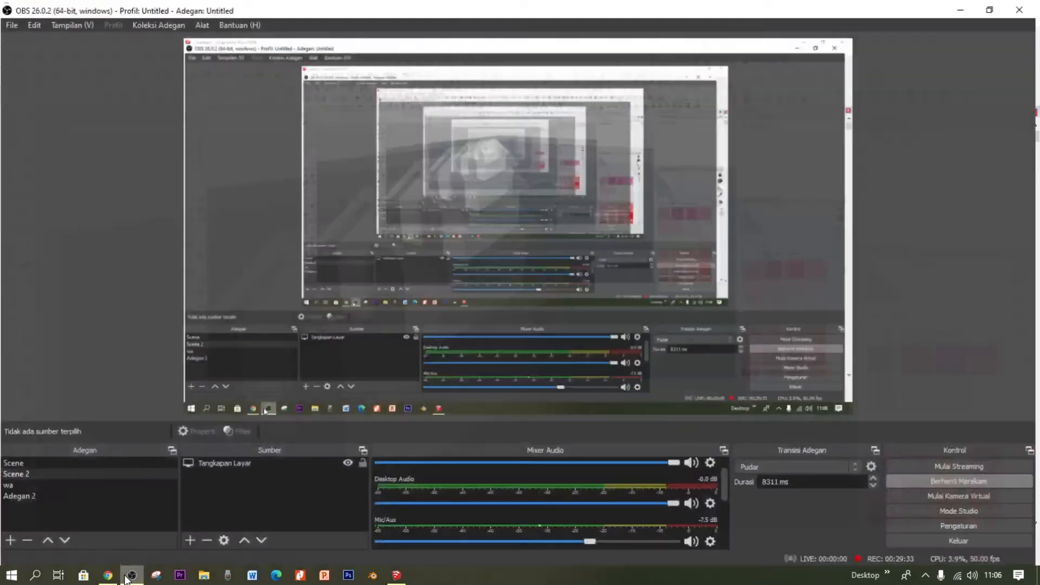